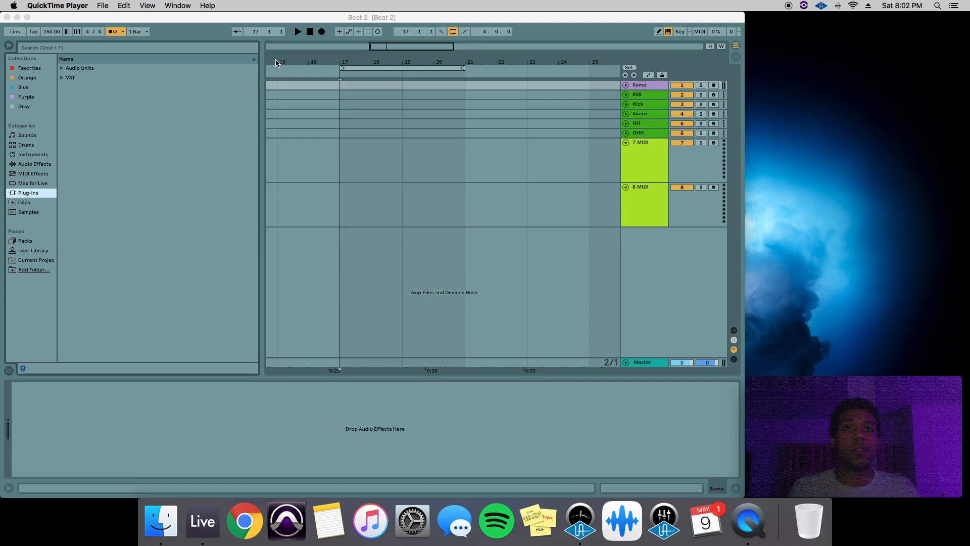
- Load the DS Thorn instrument from the Plugin Alliance VST plug-ins onto the 7 MIDI track
click(341, 81)
key(plus)
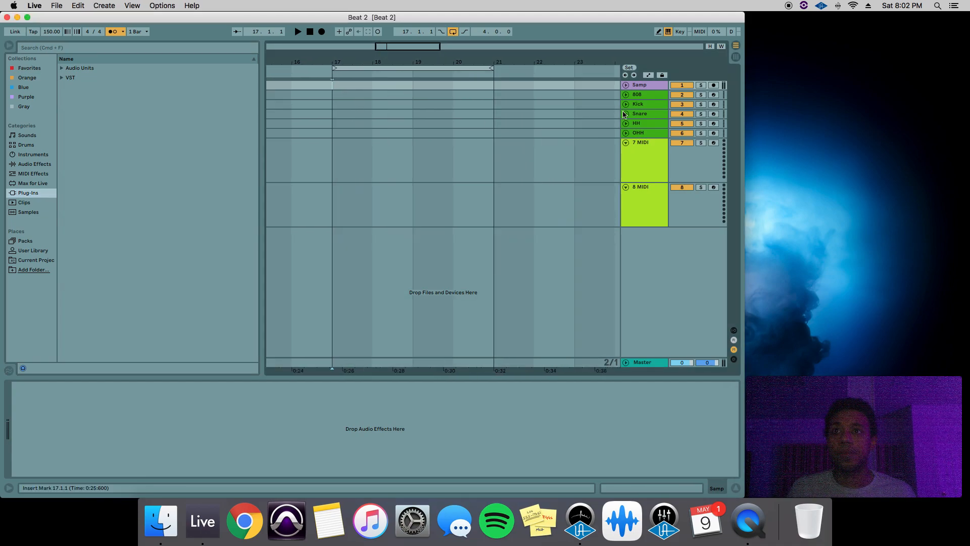
click(638, 146)
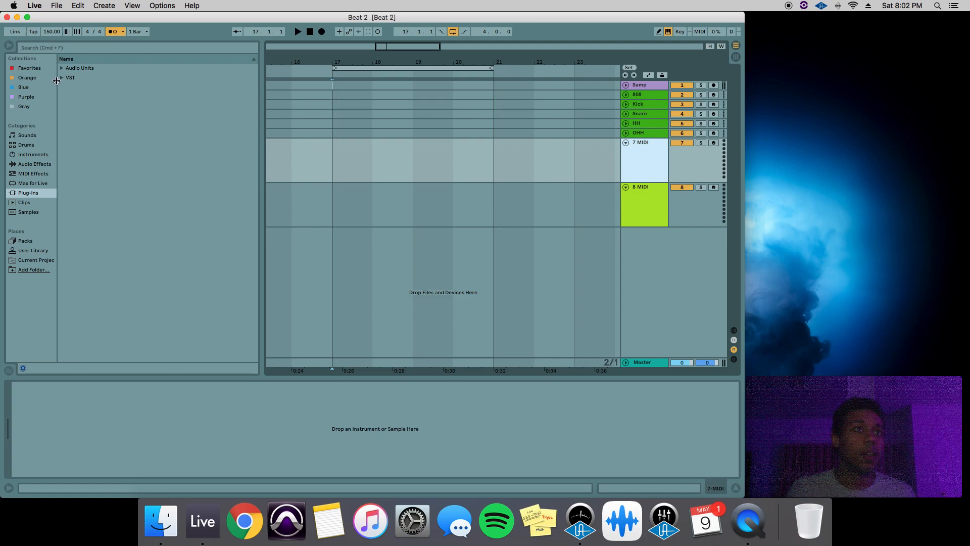
click(61, 78)
scroll(63, 256, down, 5)
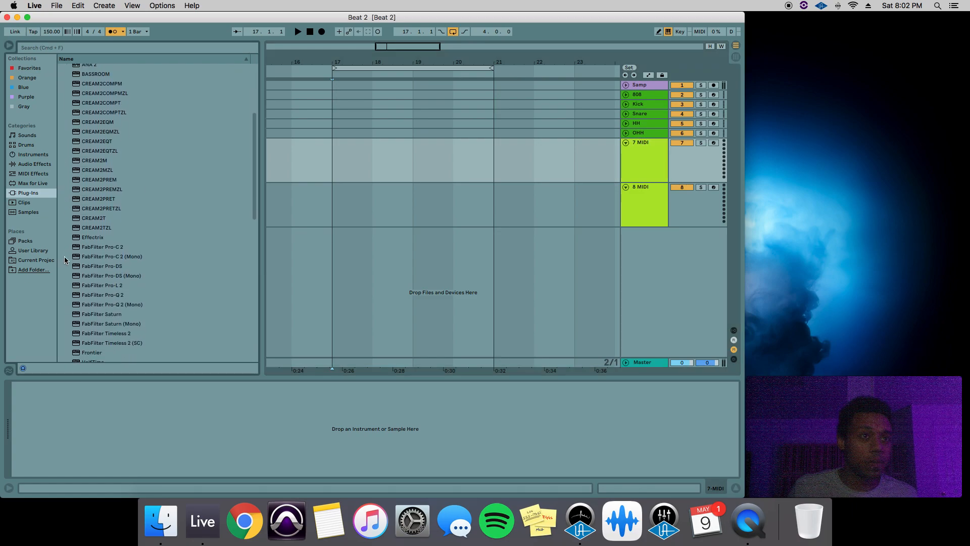
scroll(65, 259, up, 5)
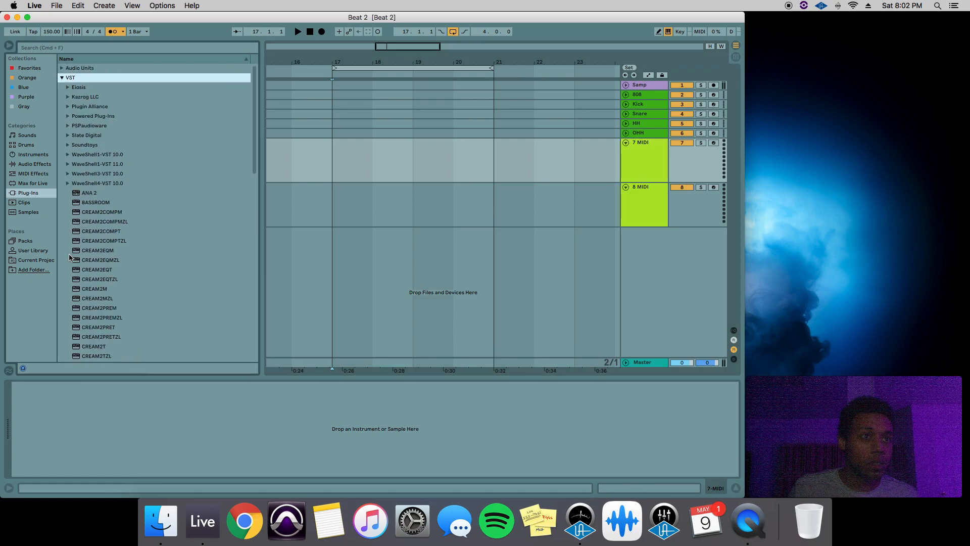
click(68, 106)
scroll(91, 152, down, 3)
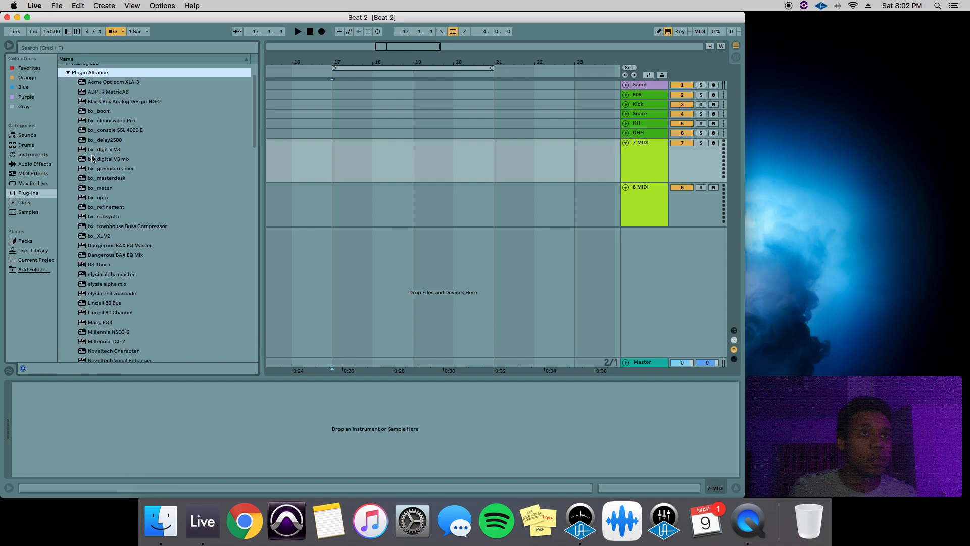
scroll(96, 165, down, 3)
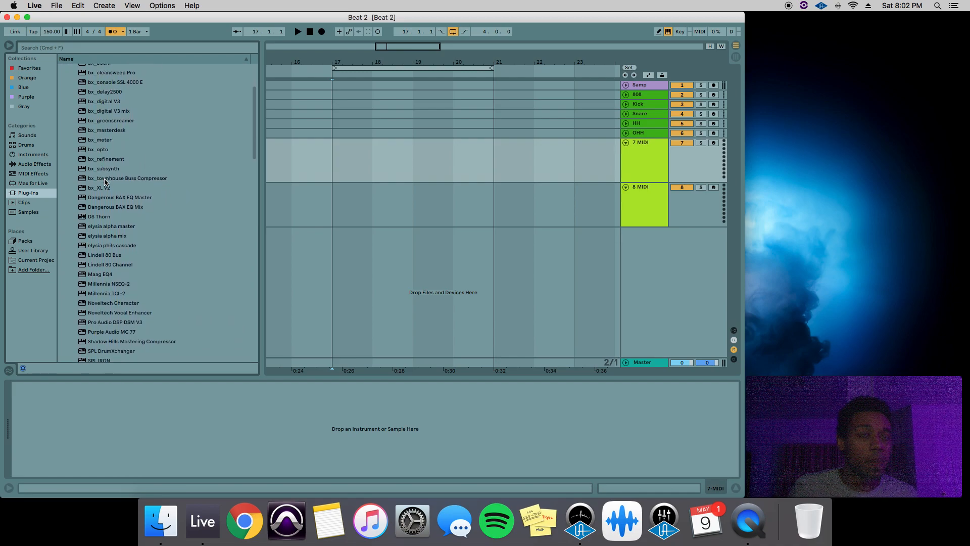
scroll(128, 193, down, 1)
scroll(104, 160, down, 1)
drag(101, 189, 641, 157)
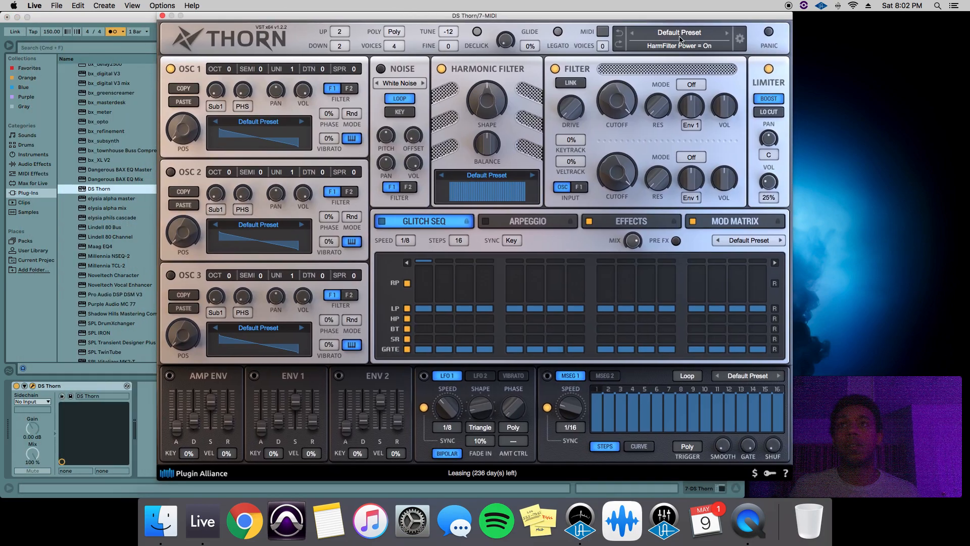
- Load the SYN FM Harp preset from Thorn's Lead presets and close the plug-in window
click(680, 31)
mouse_move(698, 127)
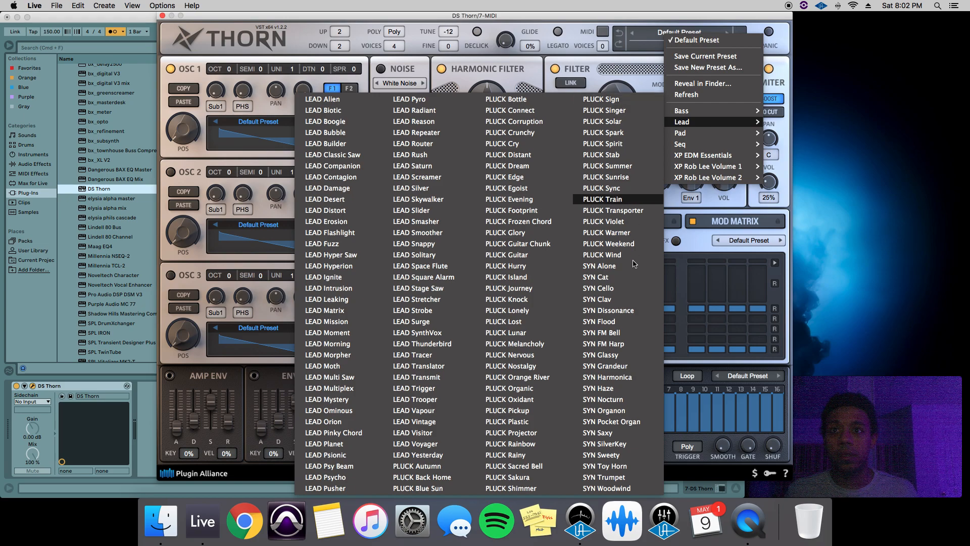
click(627, 343)
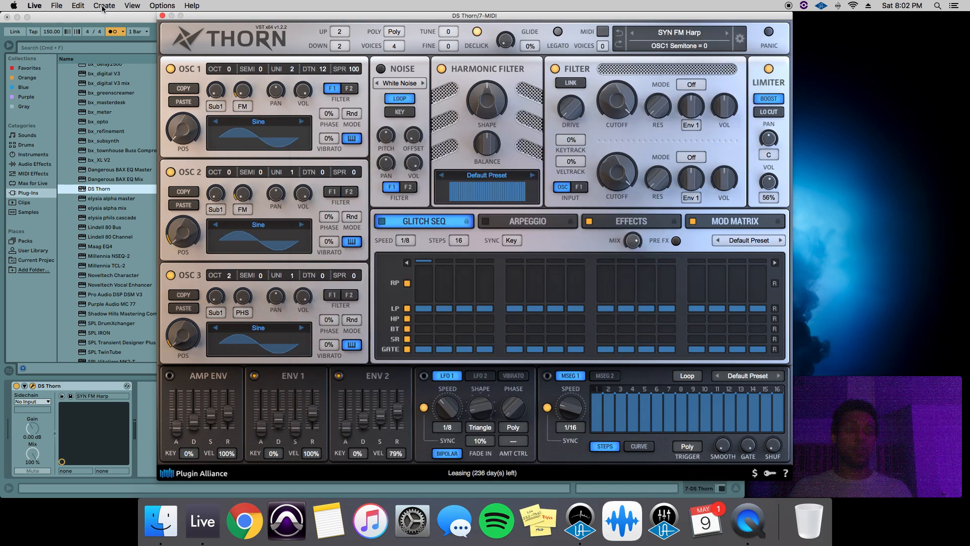
click(162, 16)
- Create a two-bar MIDI clip from bar 17 to bar 19 on the DS Thorn track and loop the arrangement over it
click(330, 161)
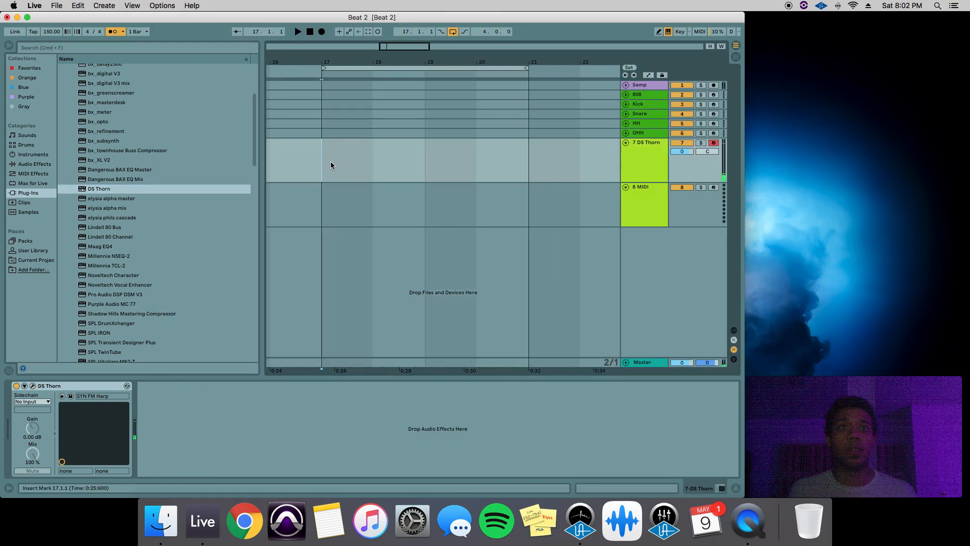
key(plus)
click(330, 136)
click(334, 144)
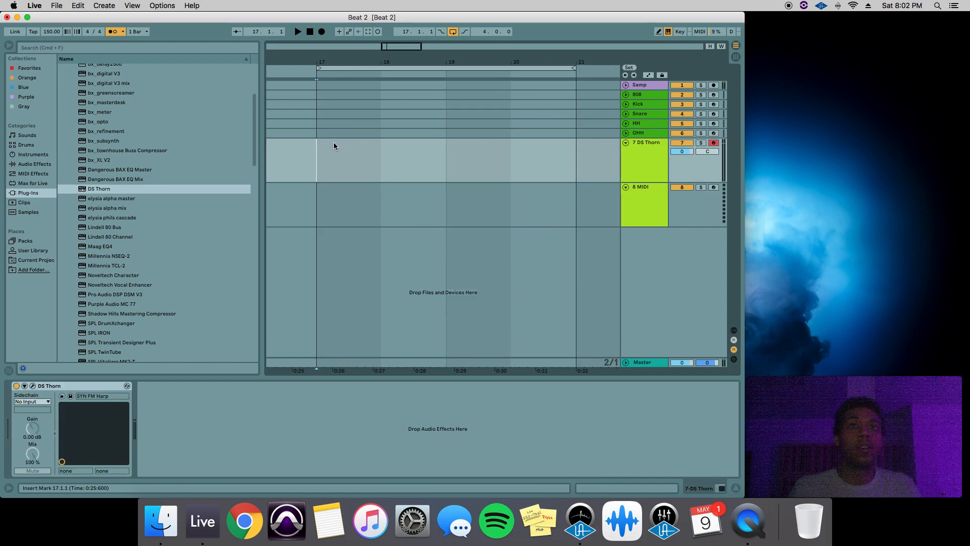
double_click(334, 142)
click(446, 142)
click(443, 143)
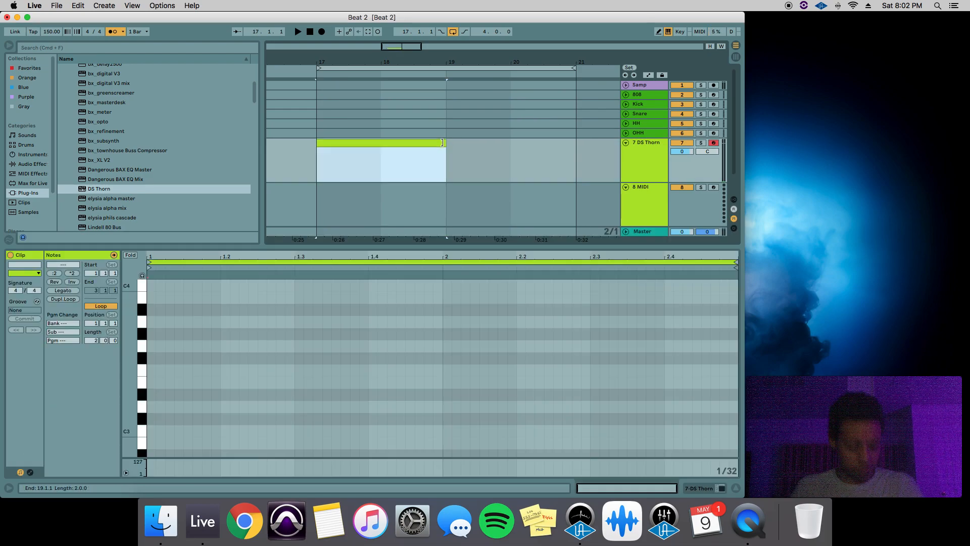
key(super+l)
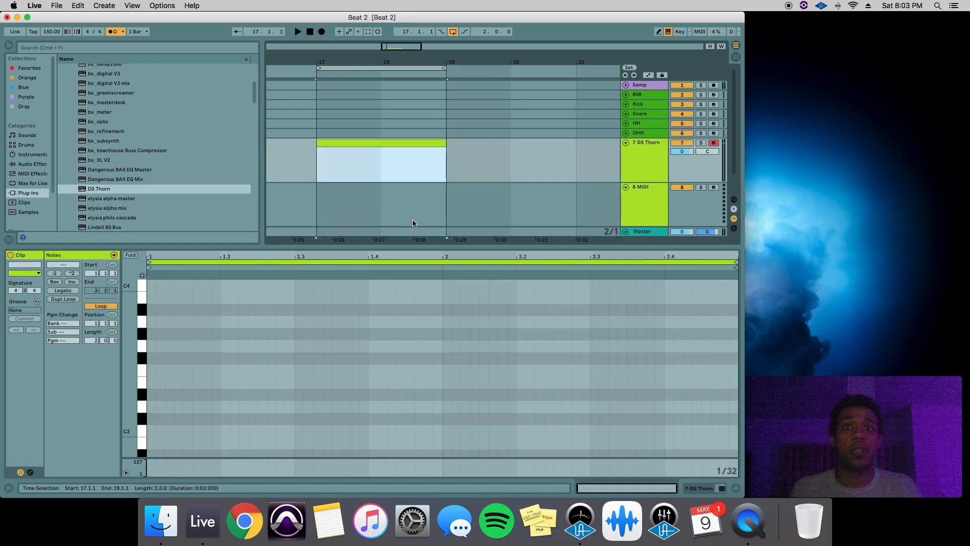
- Enlarge the note editor and stack one-beat C3, E3 and G3 notes at the start of the clip
drag(422, 247, 420, 221)
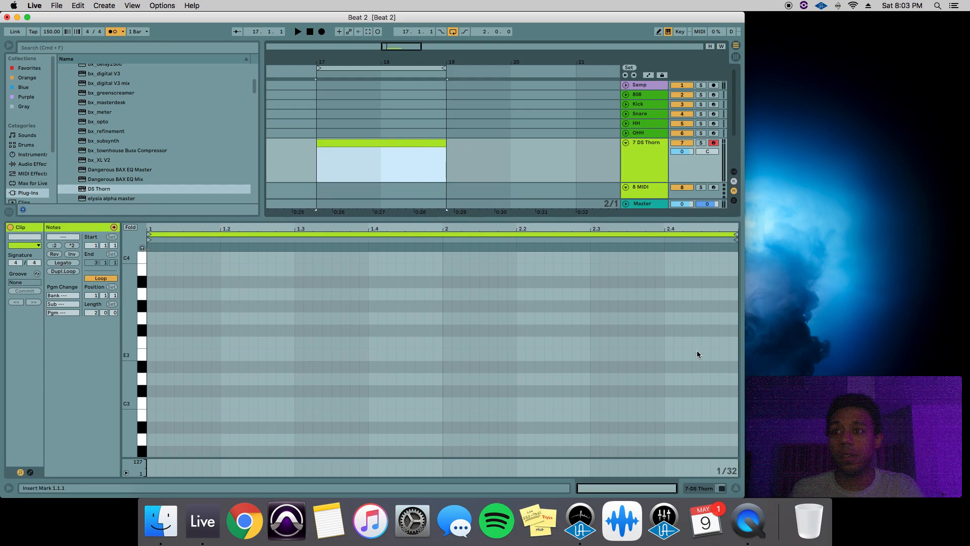
scroll(303, 366, down, 3)
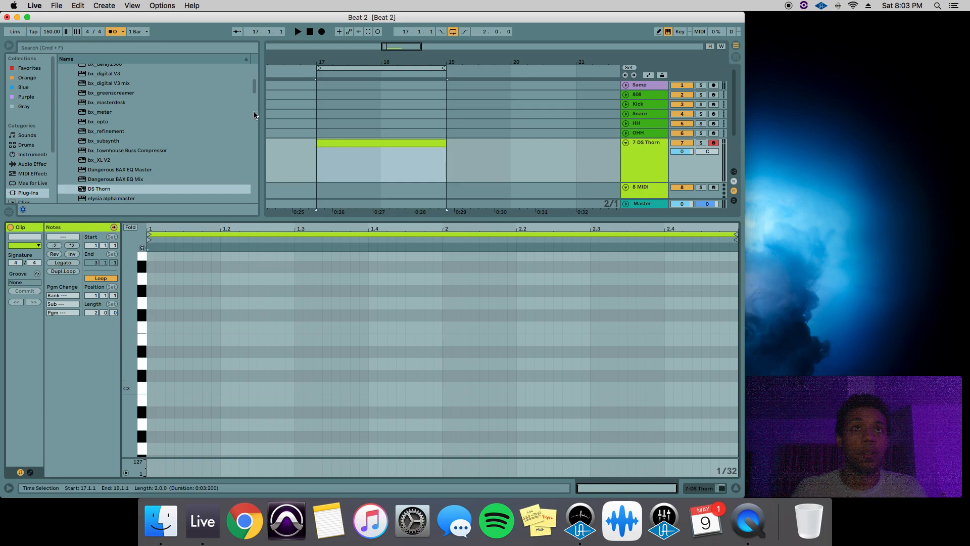
click(57, 6)
click(79, 95)
double_click(151, 388)
drag(152, 388, 163, 303)
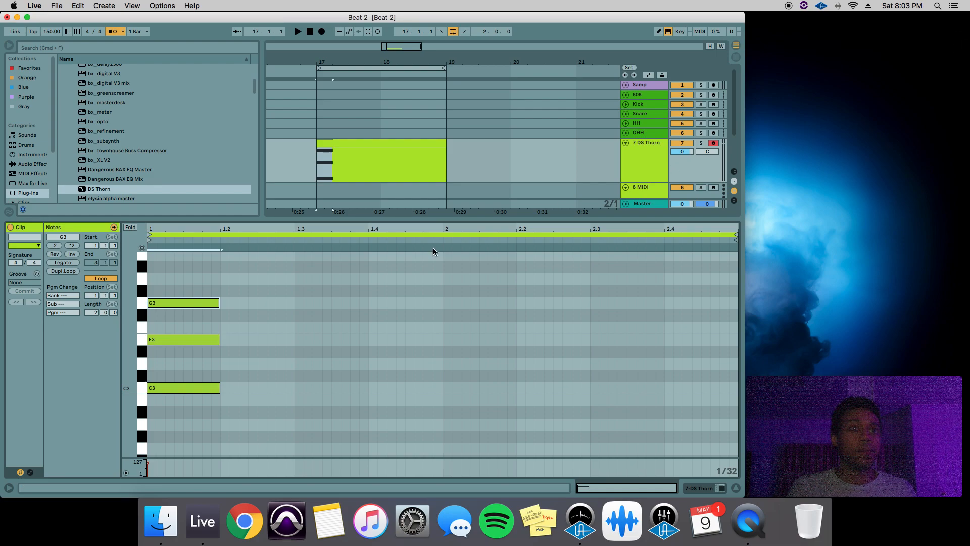
- Audition the C3, E3 and G3 chord in the note editor
click(259, 329)
click(184, 304)
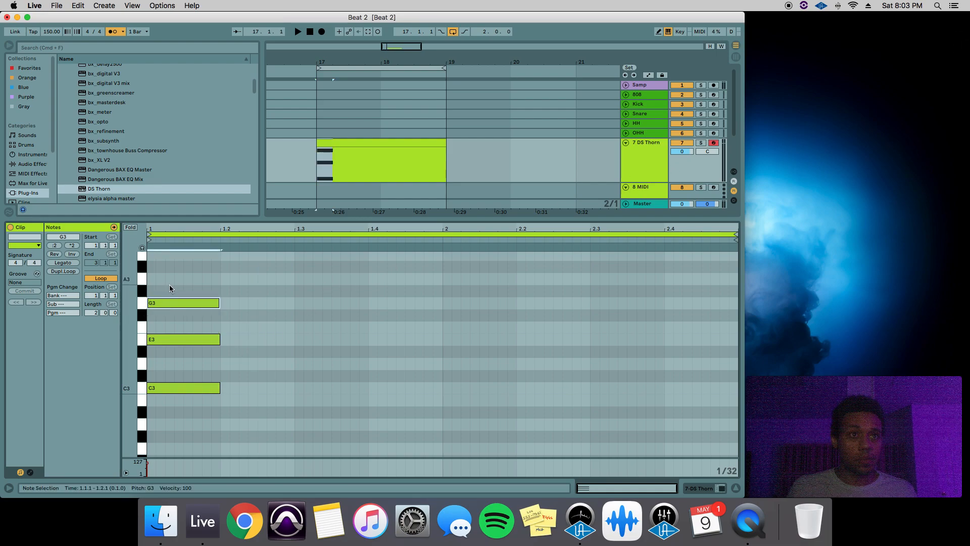
drag(213, 263, 186, 301)
click(302, 312)
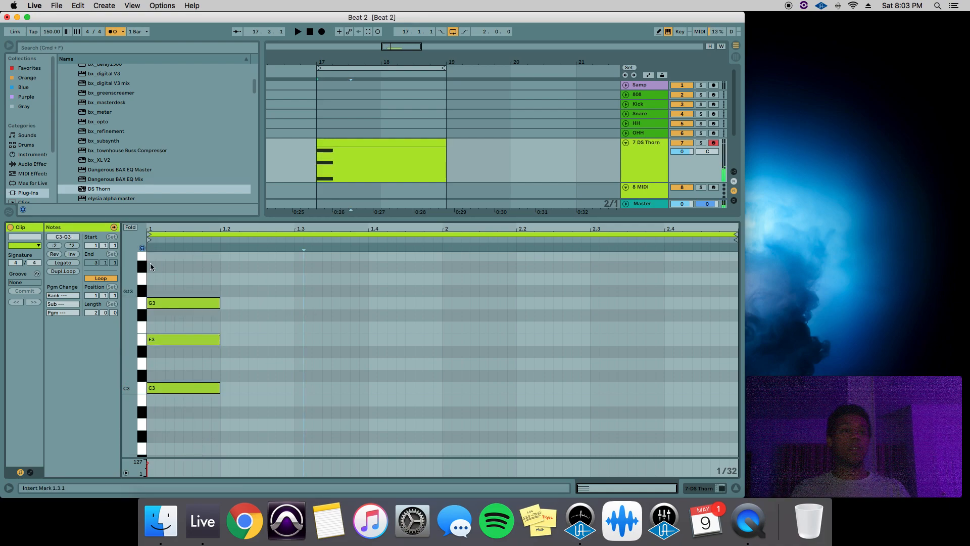
click(187, 314)
click(175, 276)
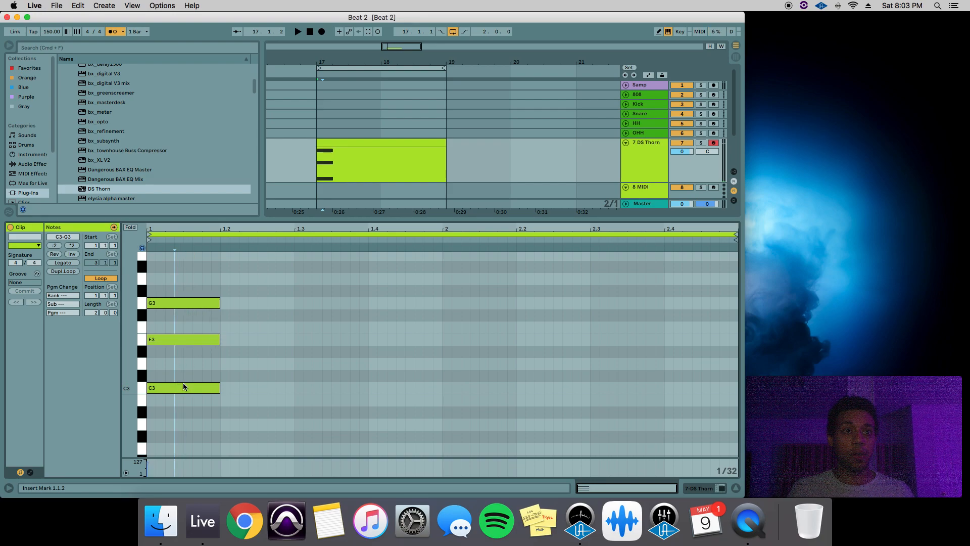
- Build a one-beat chord of A2, C3 and E3 at 1.2, trying F3 and G3 as its upper note along the way
drag(173, 387, 247, 423)
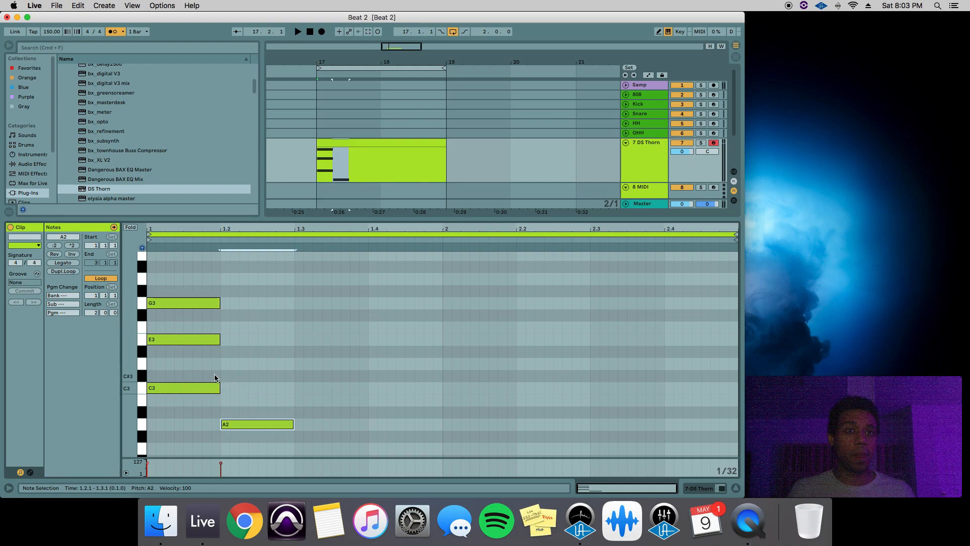
drag(202, 338, 269, 323)
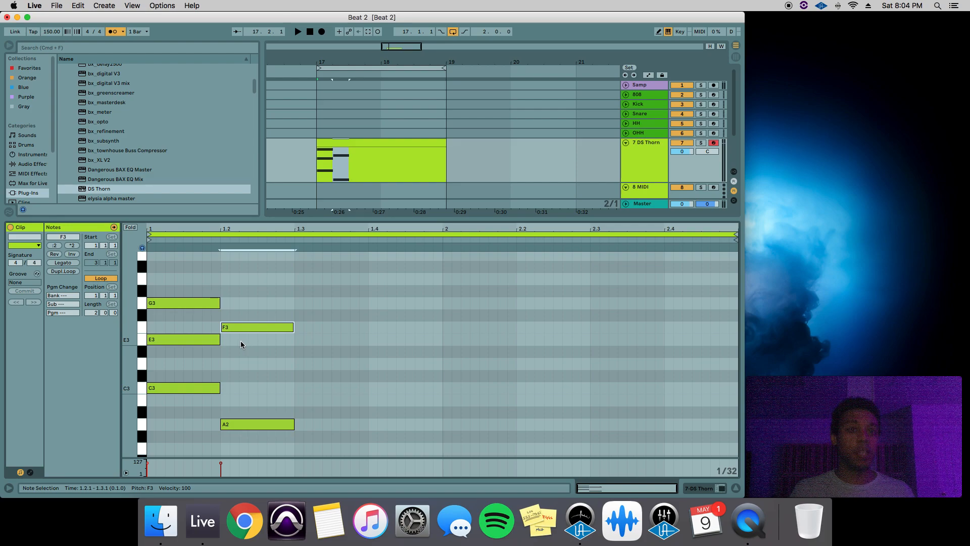
drag(238, 327, 238, 304)
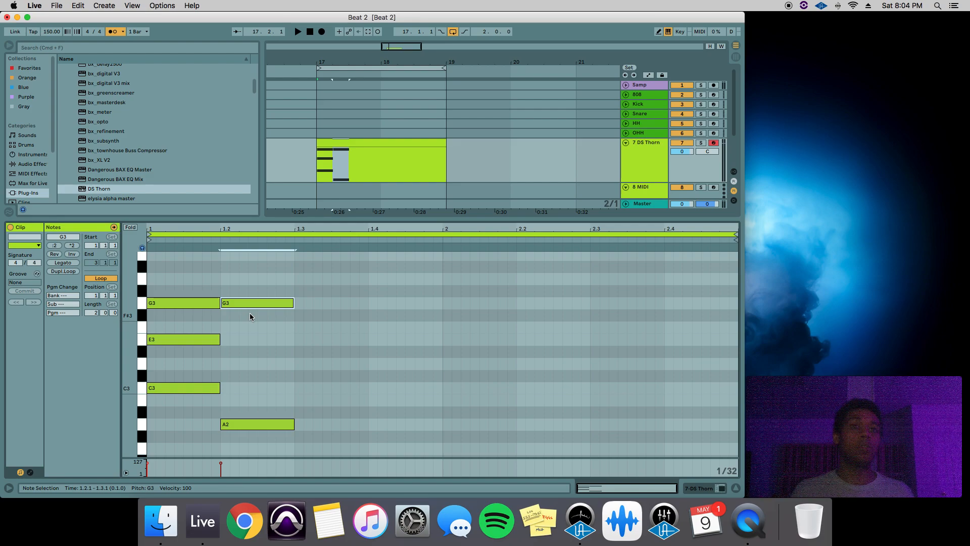
double_click(231, 386)
drag(231, 387, 232, 339)
click(250, 302)
key(Delete)
- Audition the first and second chords one after the other
click(244, 347)
drag(176, 414, 200, 299)
drag(267, 298, 286, 483)
click(322, 412)
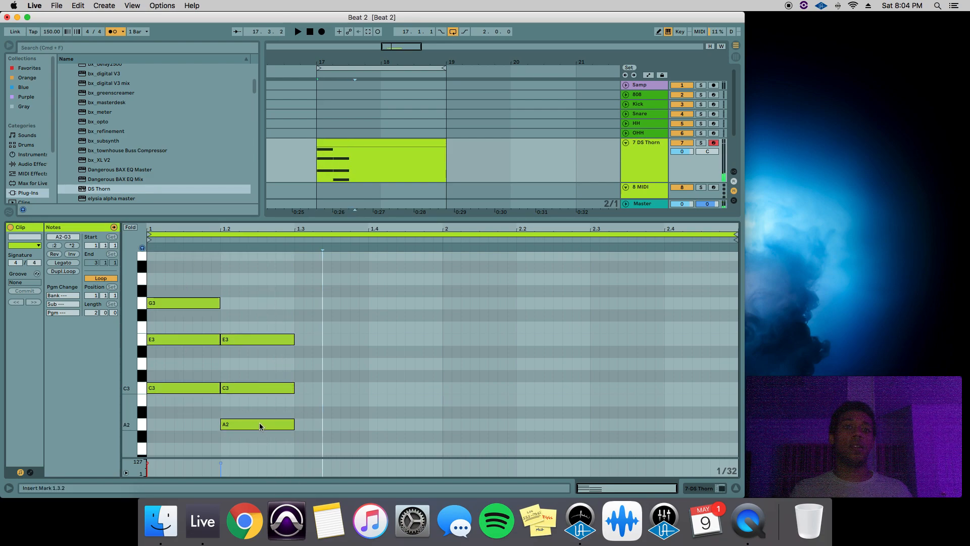
- Build a one-beat chord of D3, F3 and A3 at 1.3 and audition the three chords in order
drag(247, 338, 316, 360)
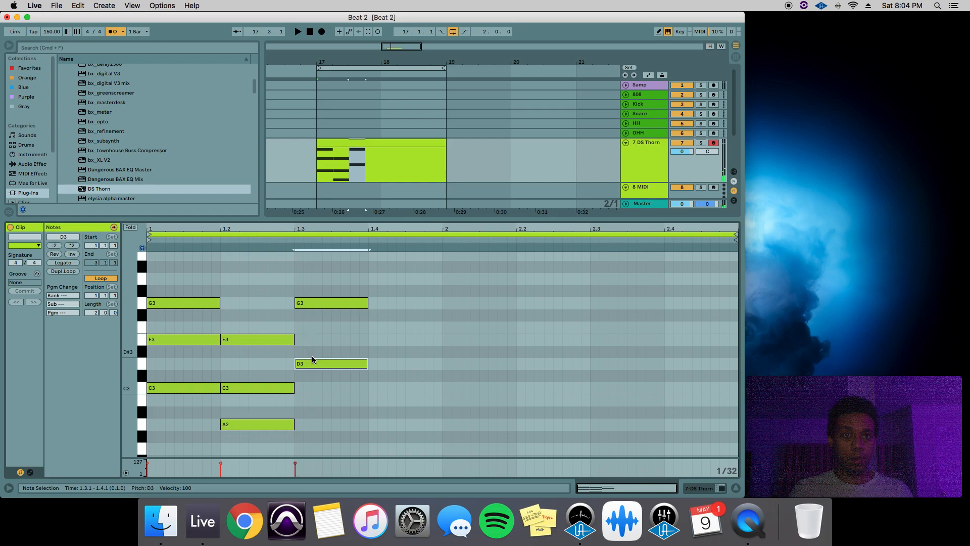
mouse_move(317, 365)
mouse_down()
mouse_move(317, 396)
mouse_move(313, 343)
mouse_move(310, 362)
mouse_up()
drag(310, 303, 305, 278)
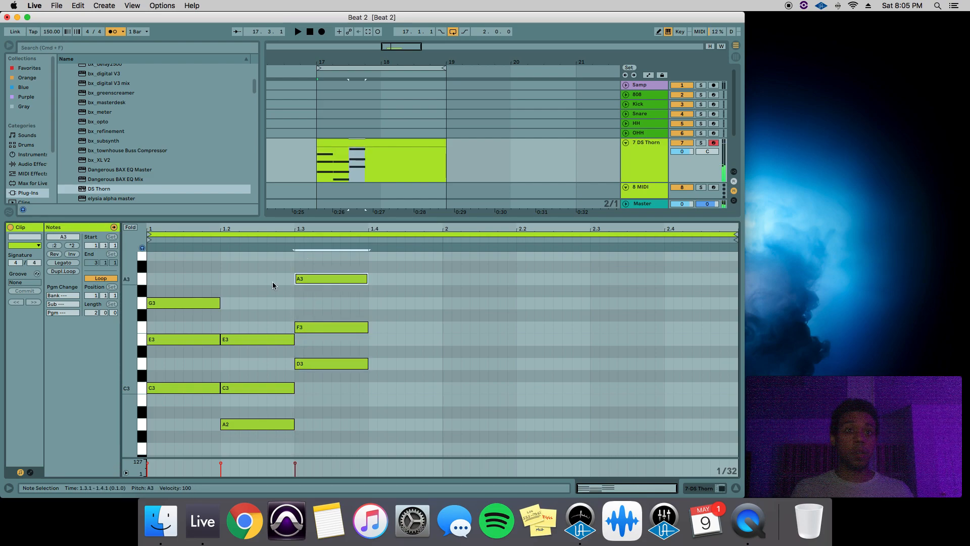
drag(196, 269, 190, 387)
drag(256, 304, 257, 435)
drag(329, 264, 331, 390)
- Add a one-beat chord of B2, D3 and F3 at 1.4 and audition it after the second chord
drag(340, 278, 407, 399)
drag(207, 413, 261, 429)
drag(410, 283, 433, 430)
- Loop the clip over its first bar and play the chord progression from bar 17
drag(442, 296, 147, 306)
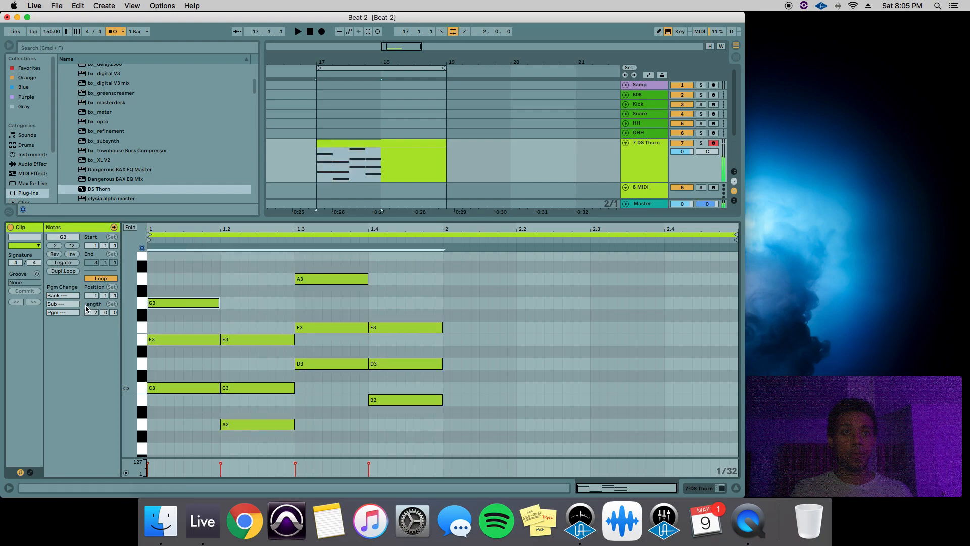
key(cmd+l)
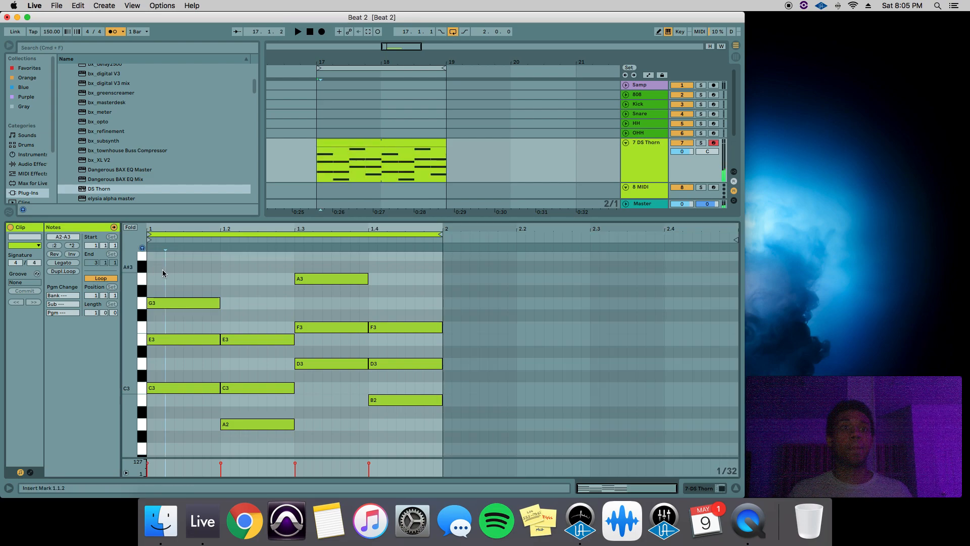
click(340, 153)
key(space)
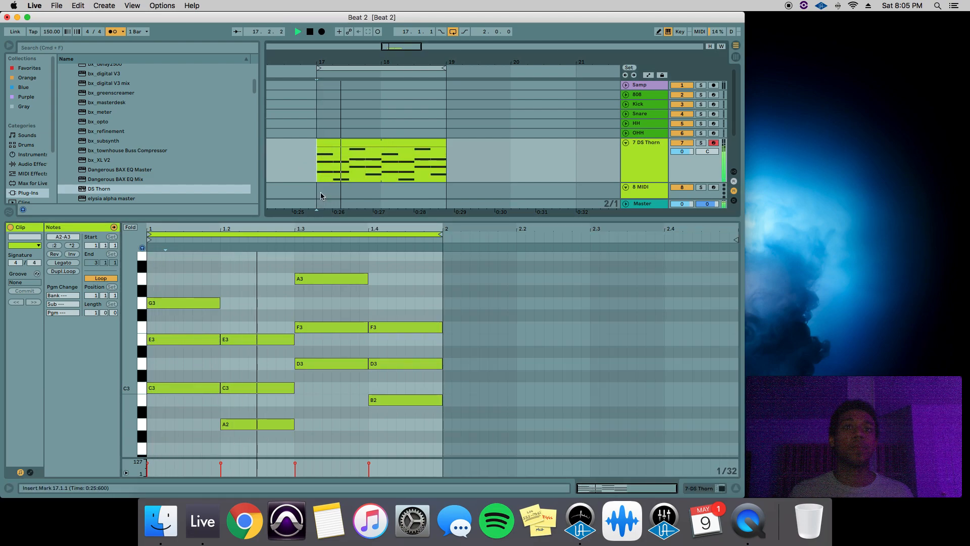
key(space)
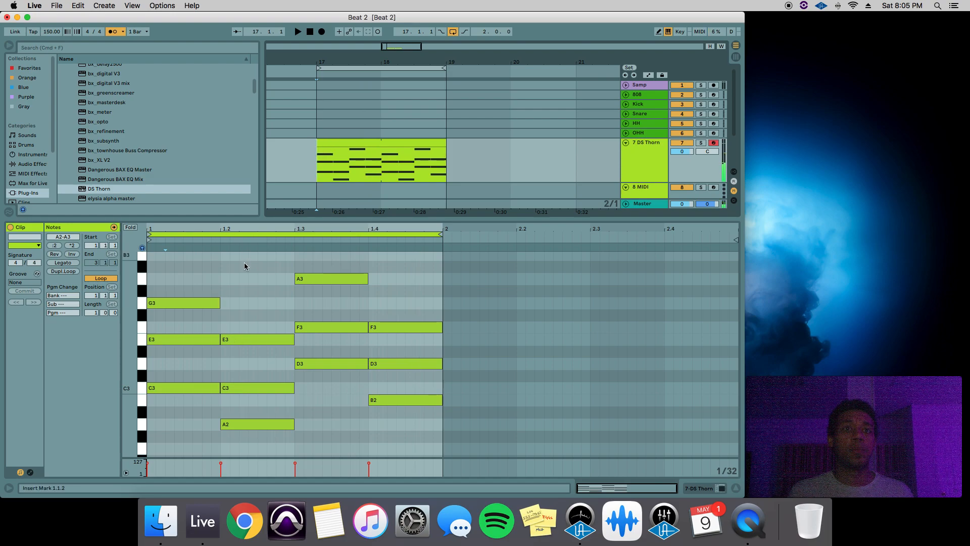
- Spread the chords across two bars by moving the second to 1.3, the third to 2 and the fourth to 2.3
drag(244, 261, 455, 439)
drag(269, 344, 341, 339)
drag(384, 375, 445, 284)
drag(402, 262, 552, 400)
drag(567, 310, 632, 404)
click(666, 284)
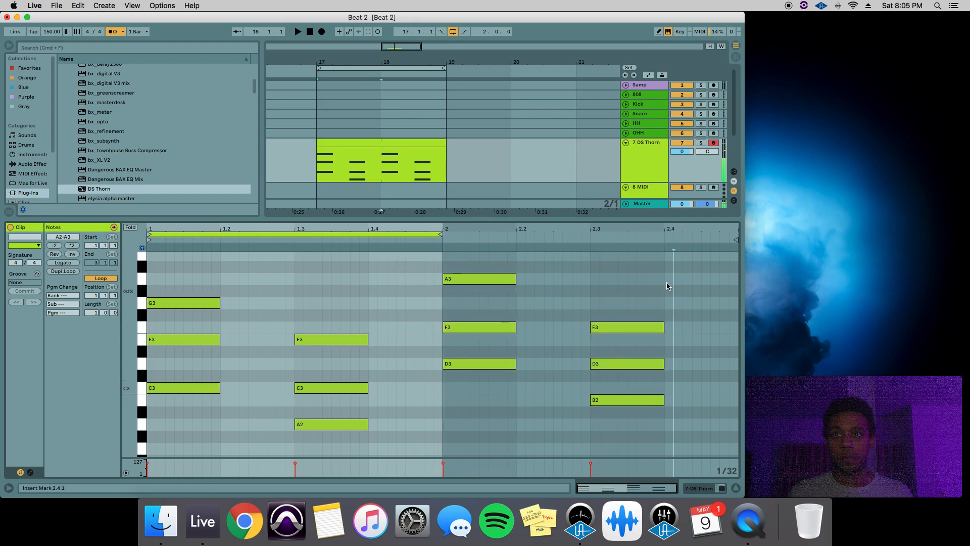
- Loop the clip over both bars and lengthen all chord notes to two beats each
drag(737, 272, 115, 305)
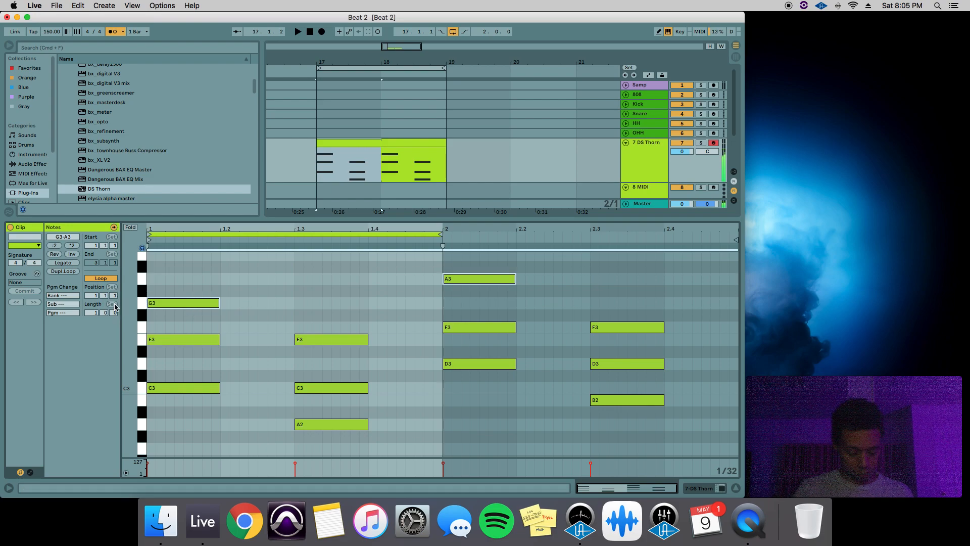
key(super+l)
drag(194, 272, 656, 449)
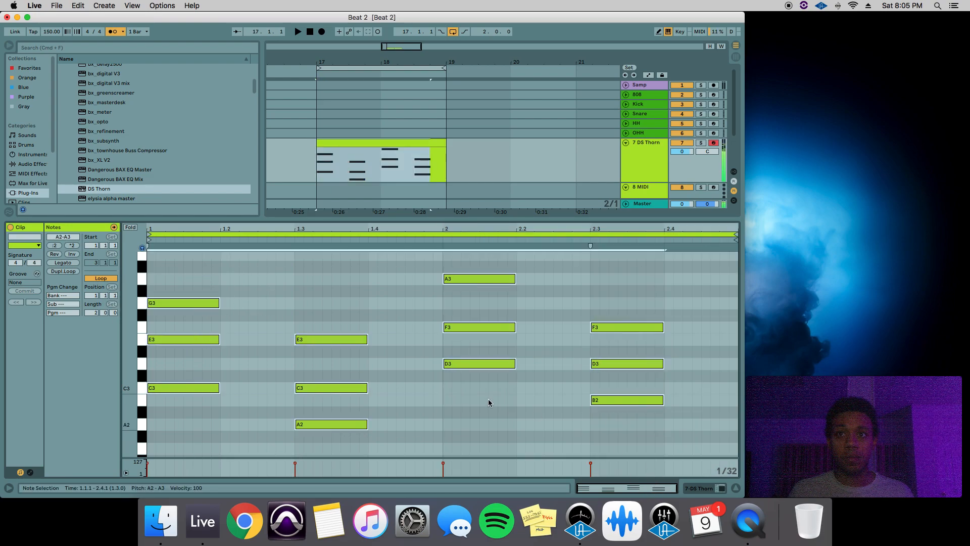
click(219, 304)
drag(185, 263, 687, 454)
drag(219, 304, 303, 307)
- Play back the two-bar chord progression and stop it
key(space)
click(258, 280)
click(321, 277)
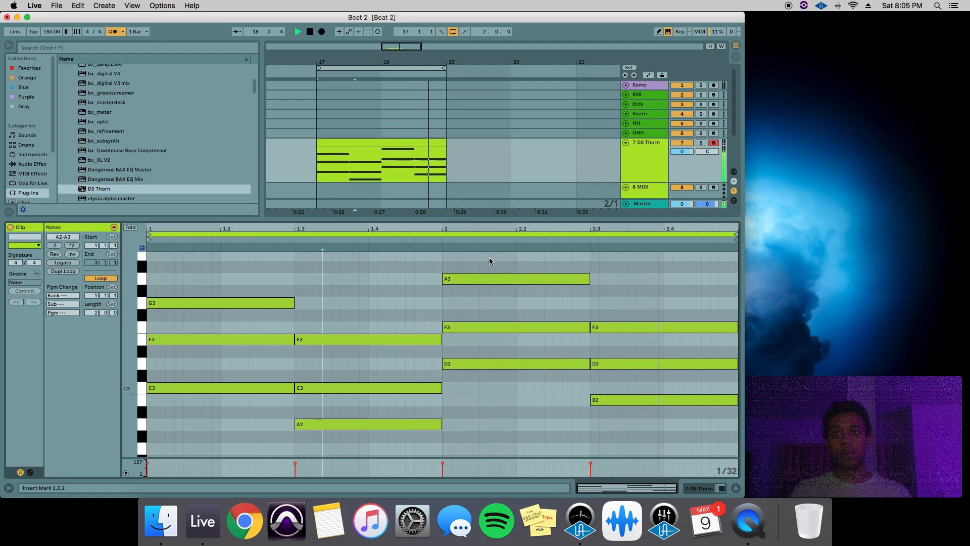
key(space)
click(286, 267)
click(303, 271)
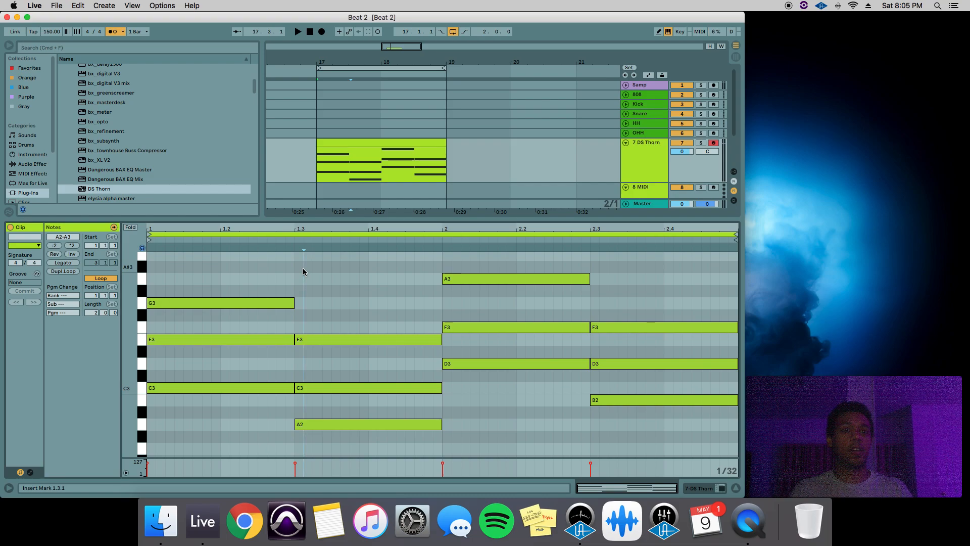
click(167, 280)
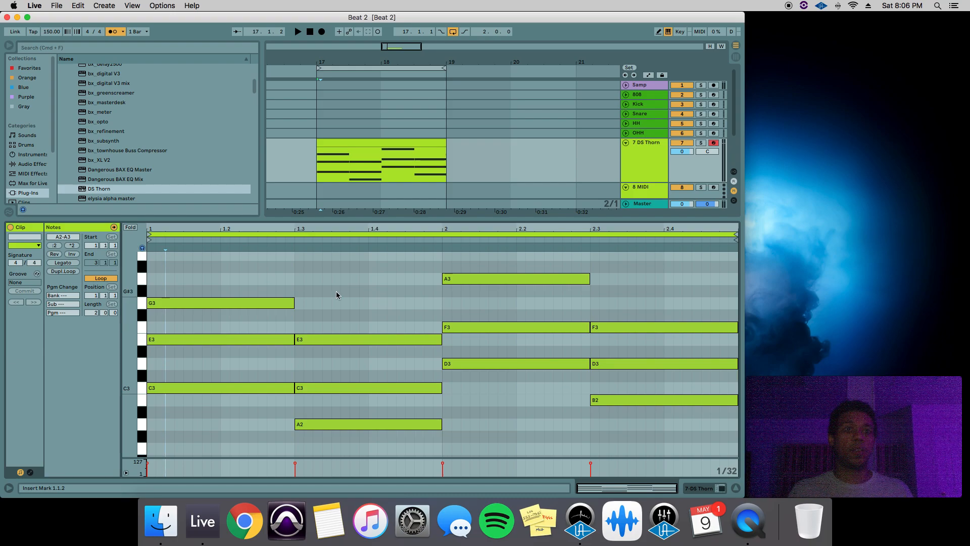
- Add a B3 note to the first chord by copying its G3 upward
click(150, 278)
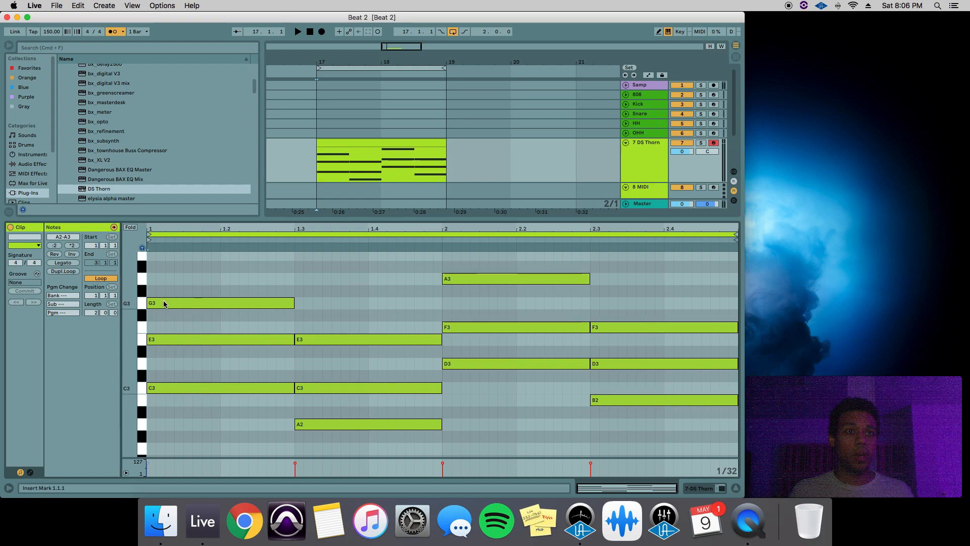
drag(164, 303, 161, 259)
scroll(201, 358, up, 1)
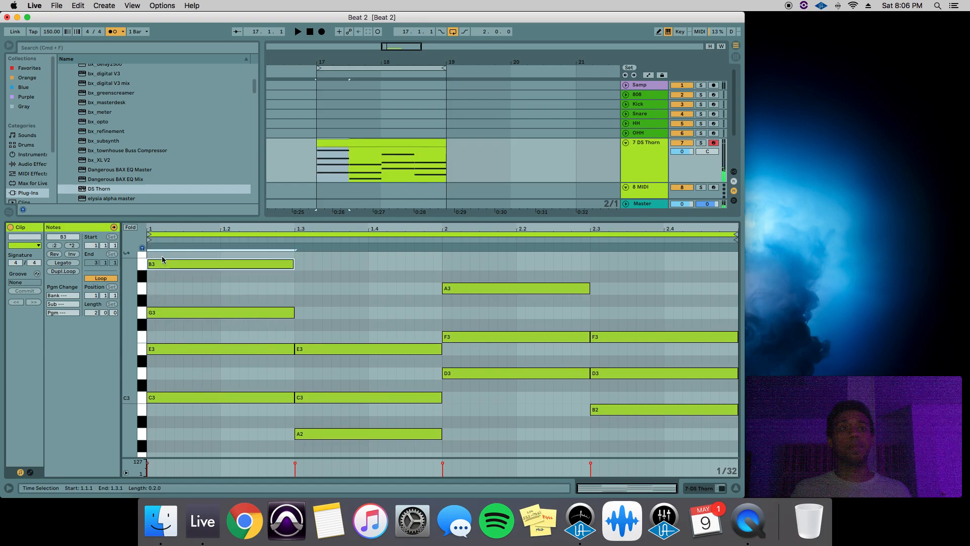
scroll(201, 399, up, 2)
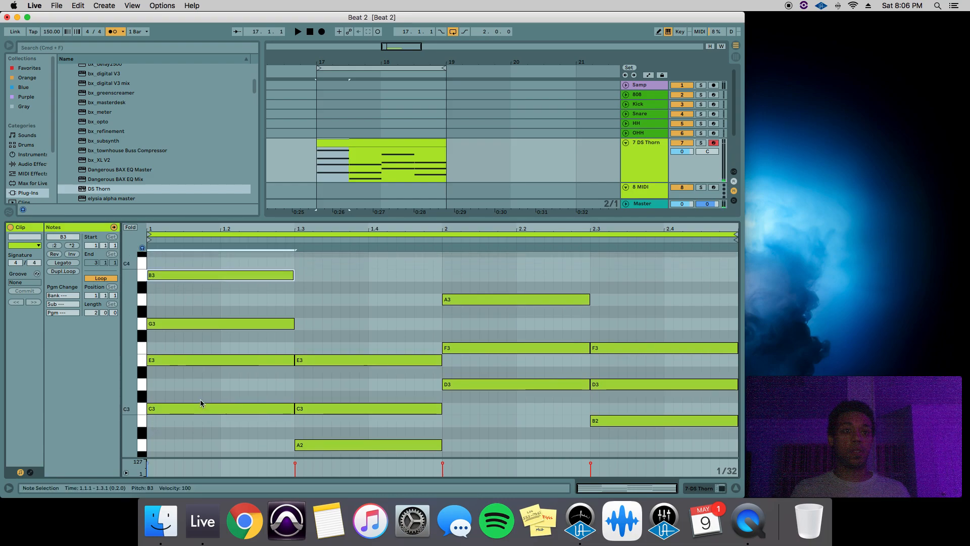
- Audition the notes of the first chord together and briefly play the clip
drag(199, 429, 222, 247)
click(229, 266)
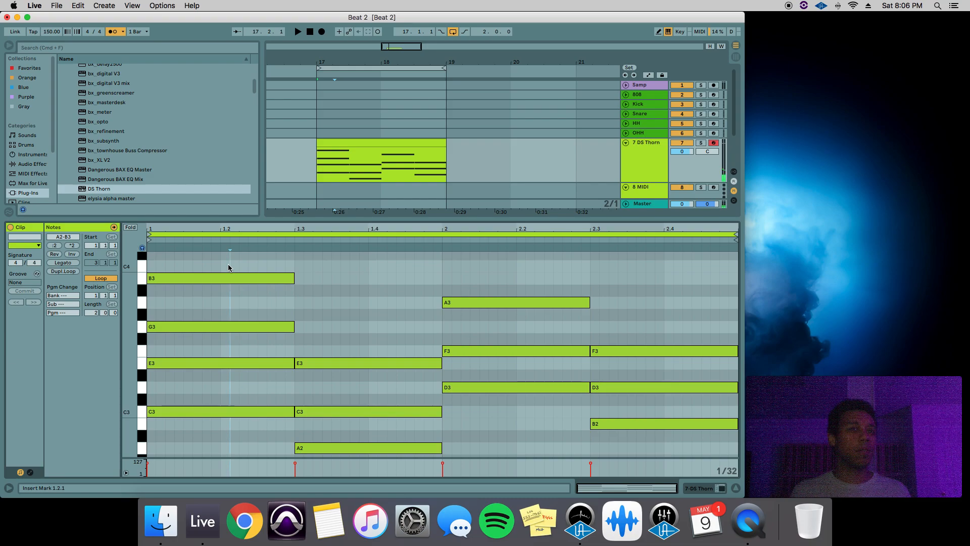
click(223, 270)
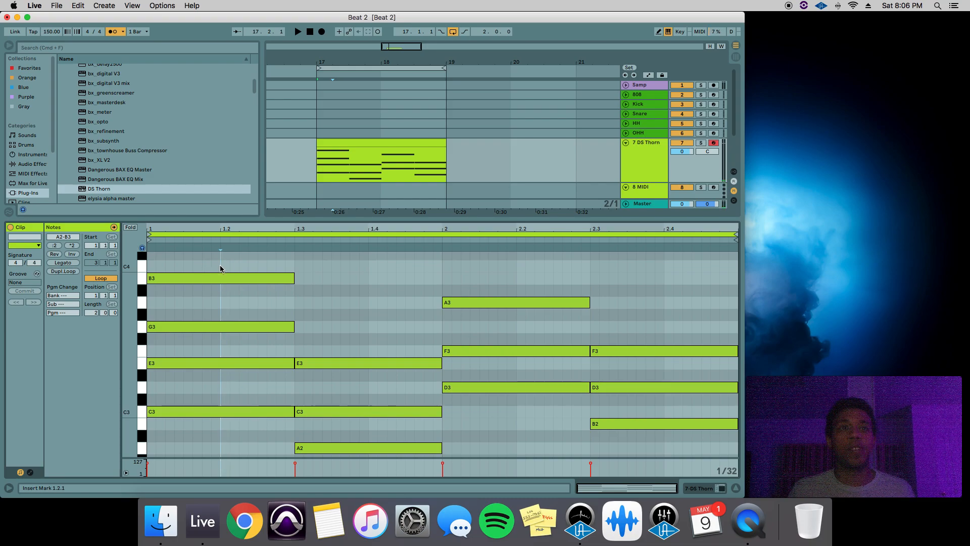
key(space)
click(191, 262)
key(space)
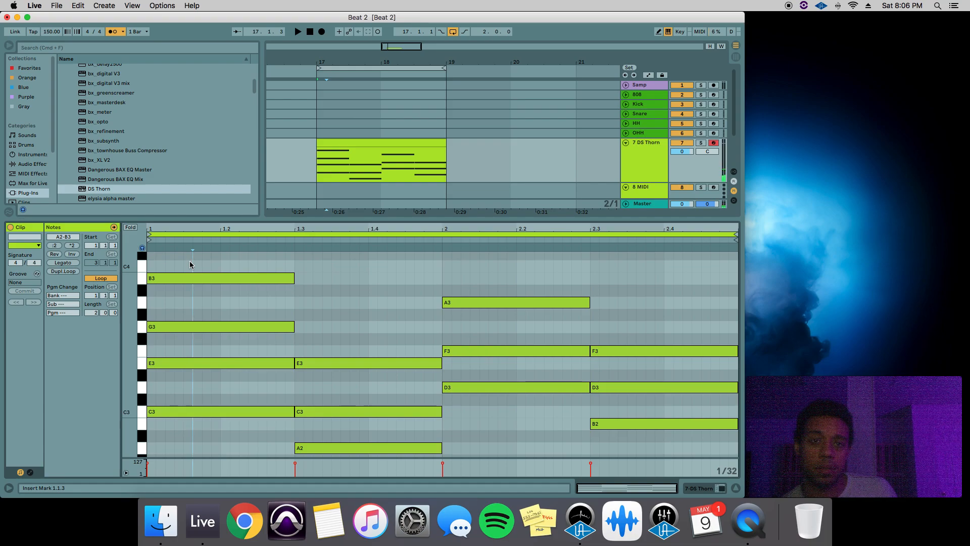
- Raise the second chord's A2 note by an octave to A3
scroll(302, 295, down, 2)
click(300, 297)
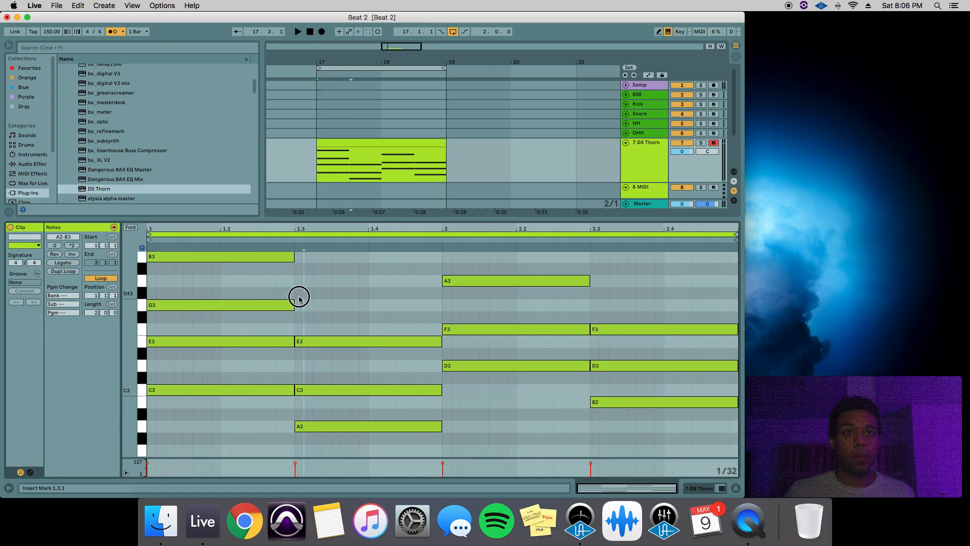
scroll(303, 306, down, 2)
click(331, 400)
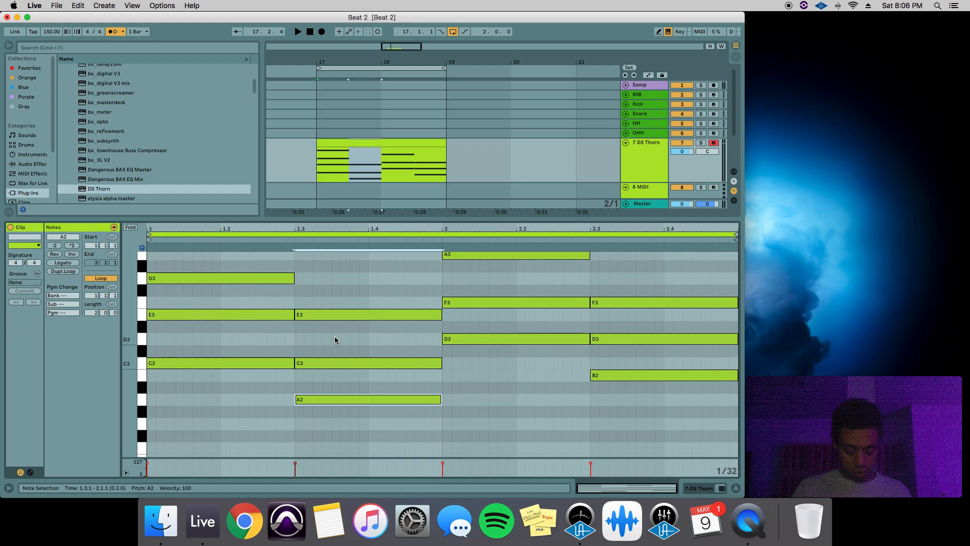
key(shift+Up)
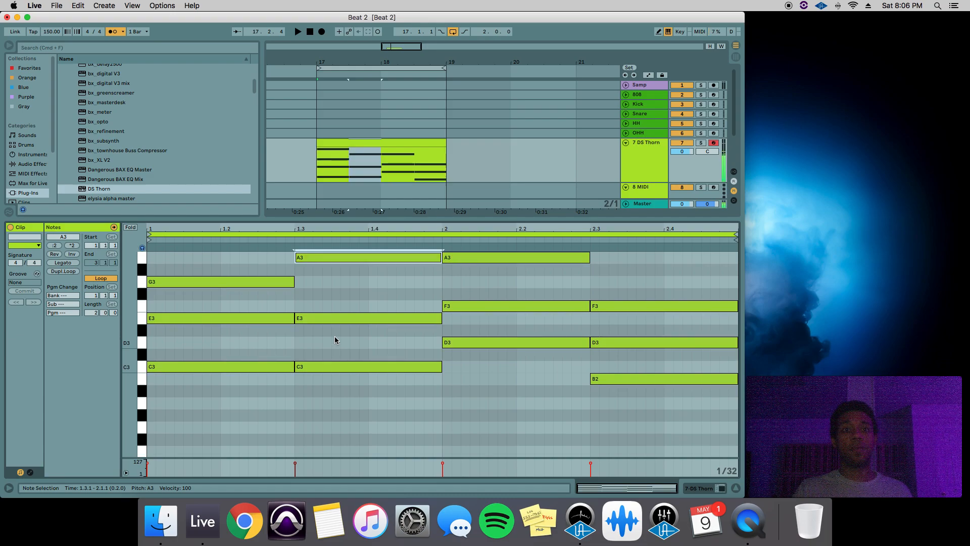
- Play the progression from the start and audition the first and second chords
scroll(328, 326, up, 3)
scroll(328, 323, up, 1)
key(space)
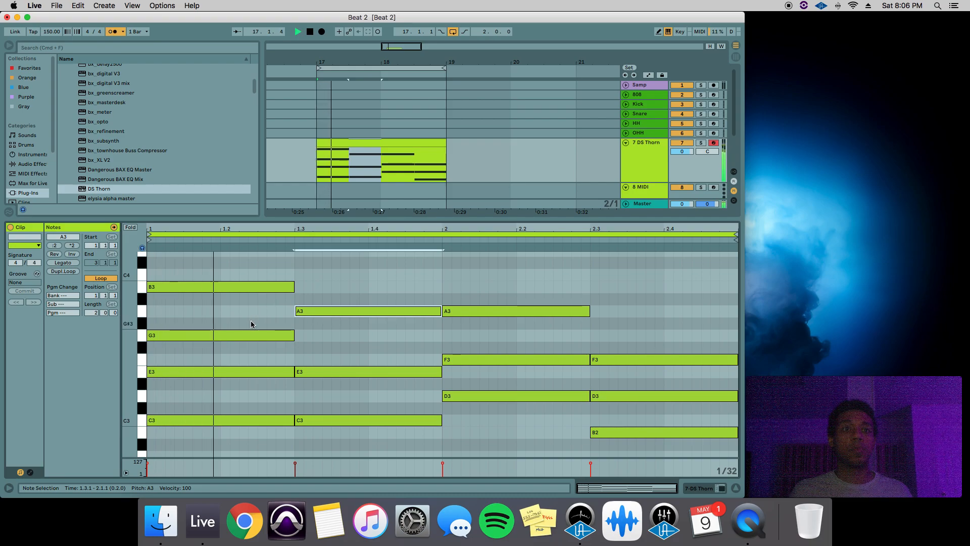
drag(246, 270, 262, 446)
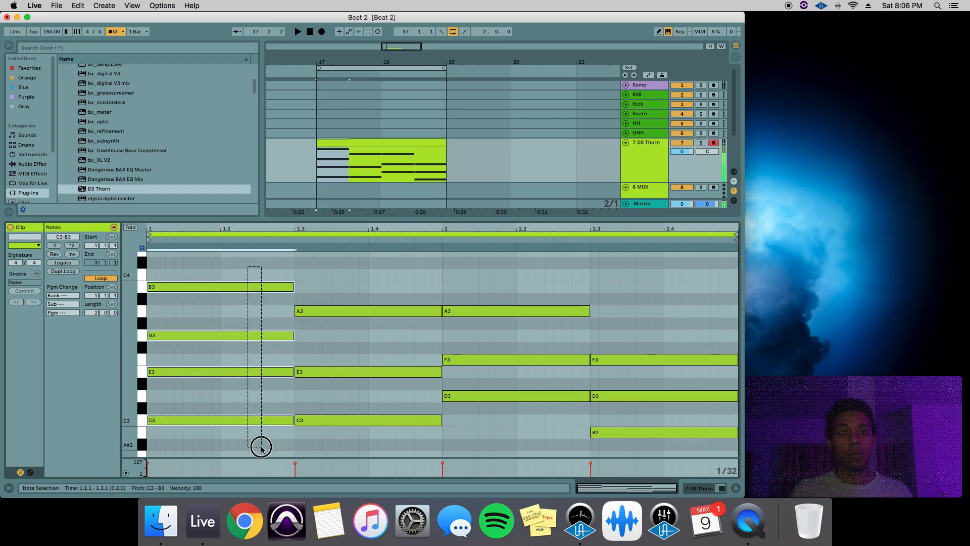
drag(364, 292, 384, 444)
click(368, 397)
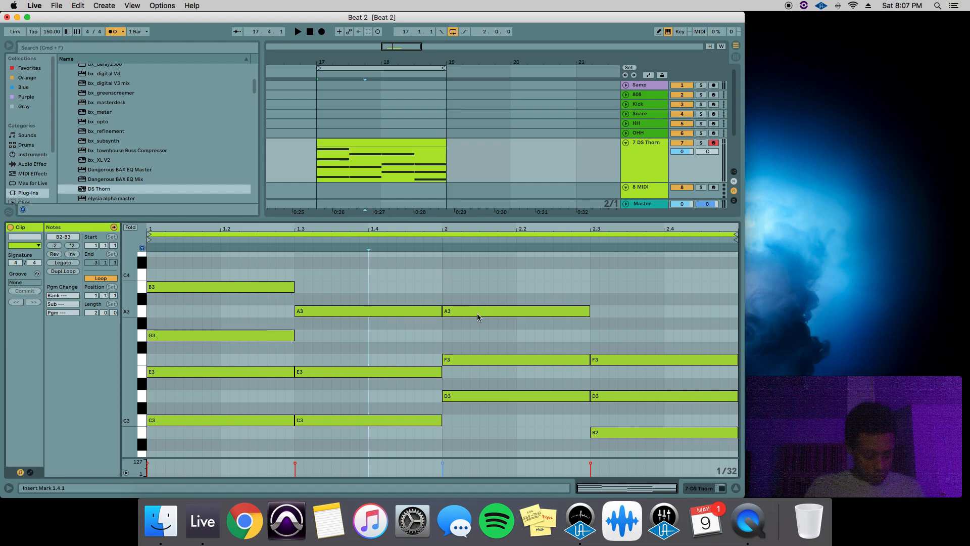
- Add a D4 note to the third chord by copying its A3 upward
drag(478, 311, 476, 259)
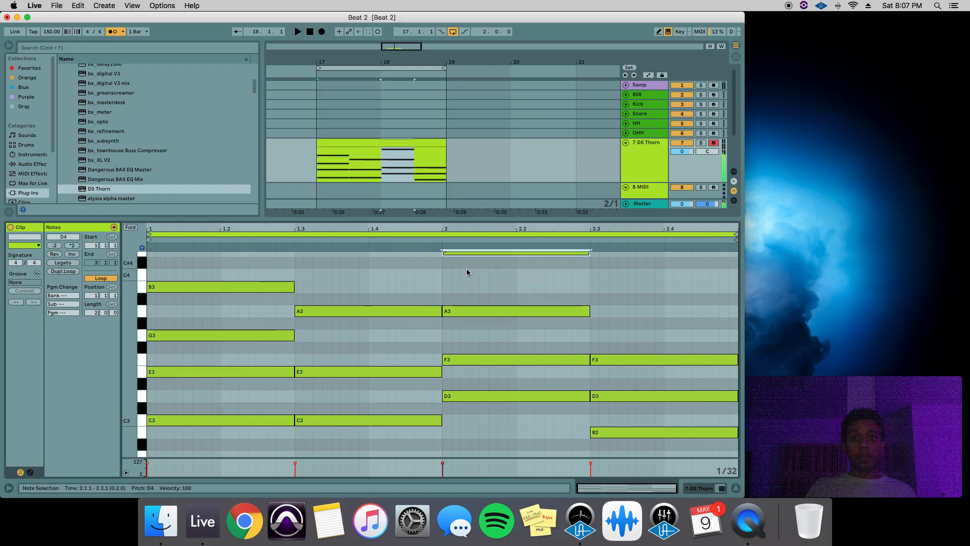
click(462, 273)
scroll(462, 274, up, 2)
scroll(465, 394, down, 1)
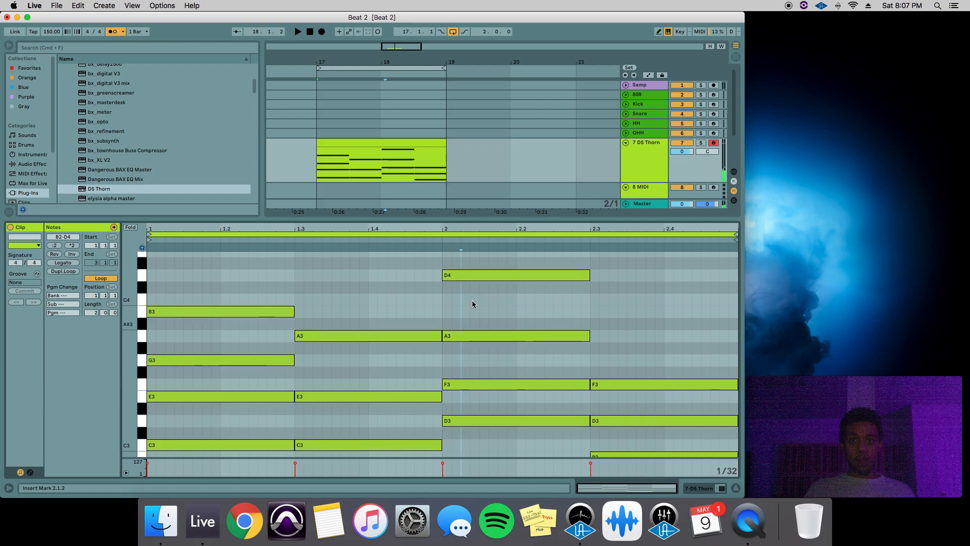
- Lower the third chord's top note two semitones to C4 and audition the whole chord
click(474, 274)
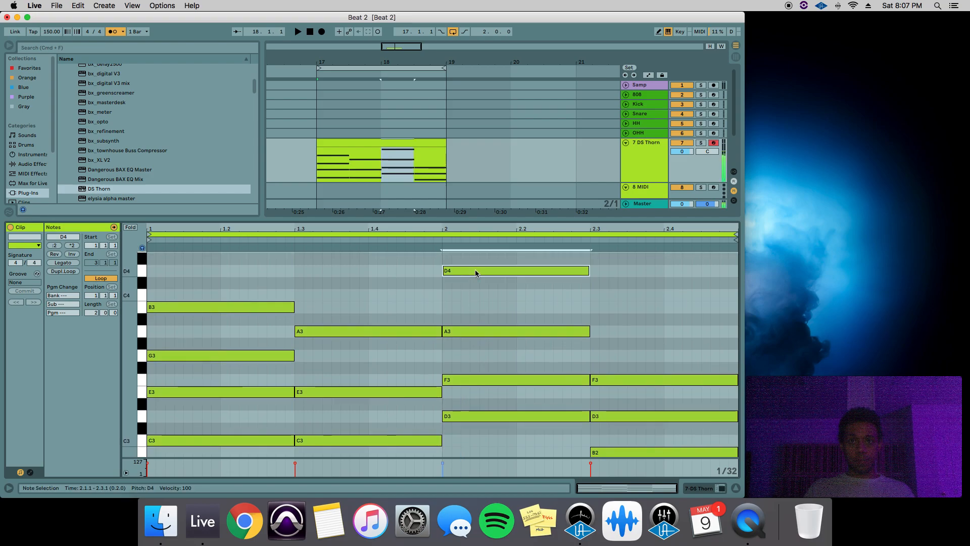
key(Down)
key(Down)
click(478, 276)
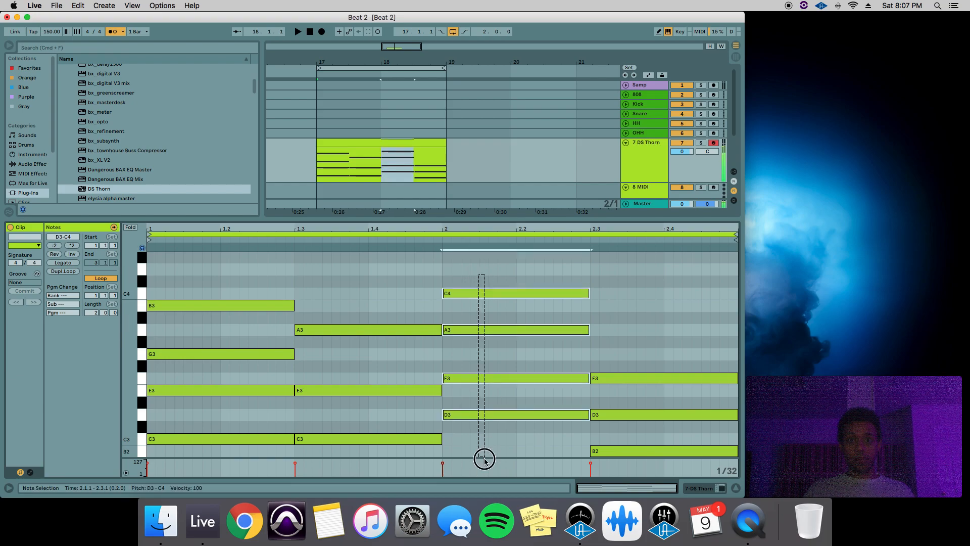
click(482, 294)
- Copy the third chord's C4 up to E4 and audition the resulting chord
scroll(477, 298, up, 1)
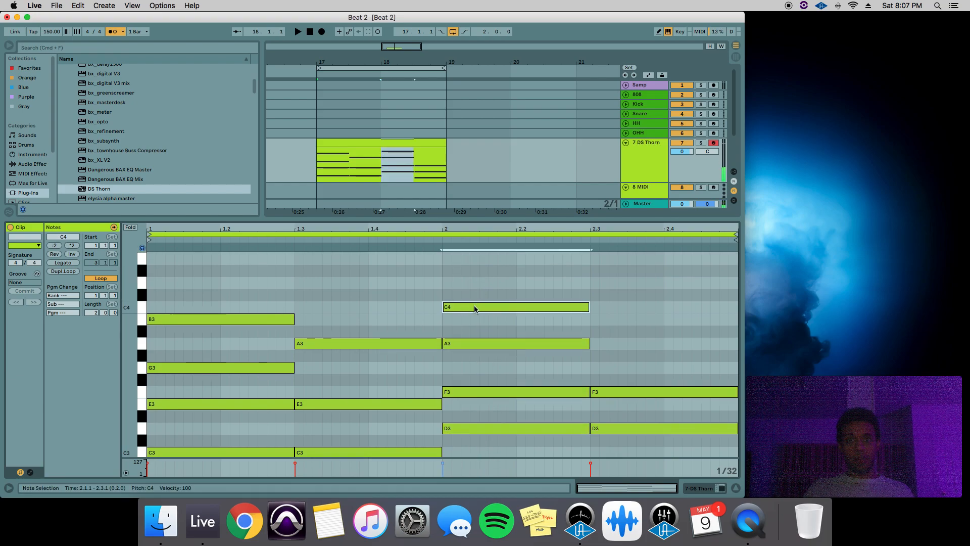
drag(474, 307, 476, 257)
click(476, 299)
drag(503, 453, 494, 248)
click(490, 277)
scroll(474, 290, down, 3)
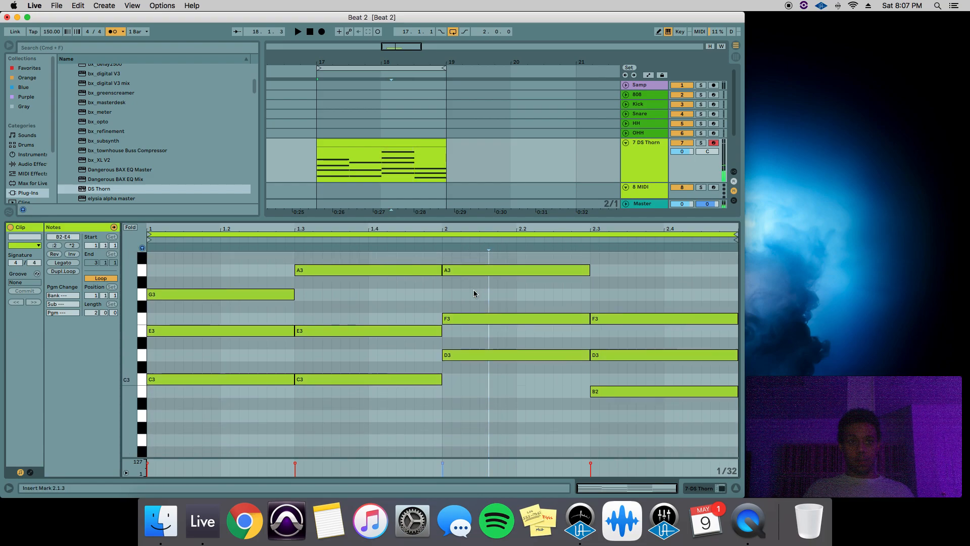
scroll(471, 291, up, 4)
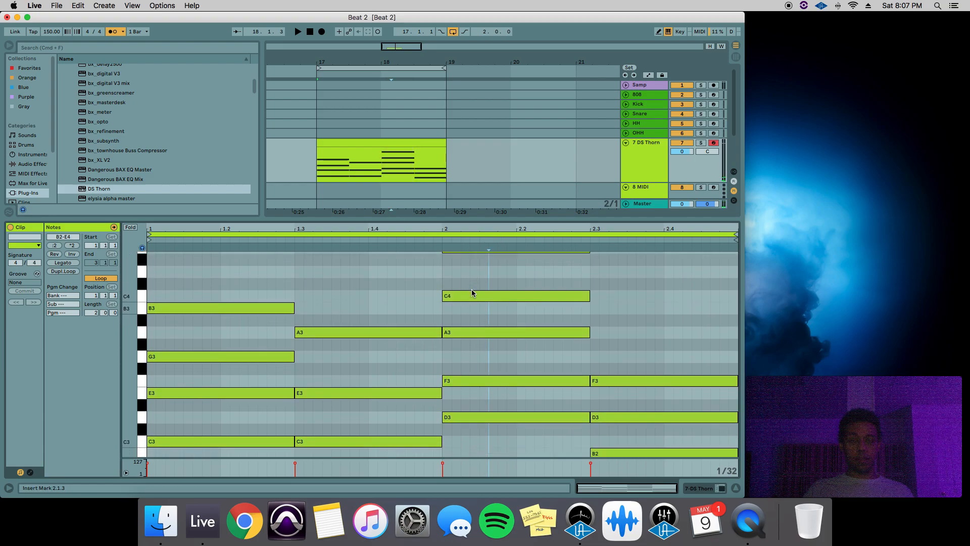
- Enlarge the note editor and drop the third chord's E4 by an octave to E3
drag(176, 218, 177, 152)
click(469, 210)
key(shift+Down)
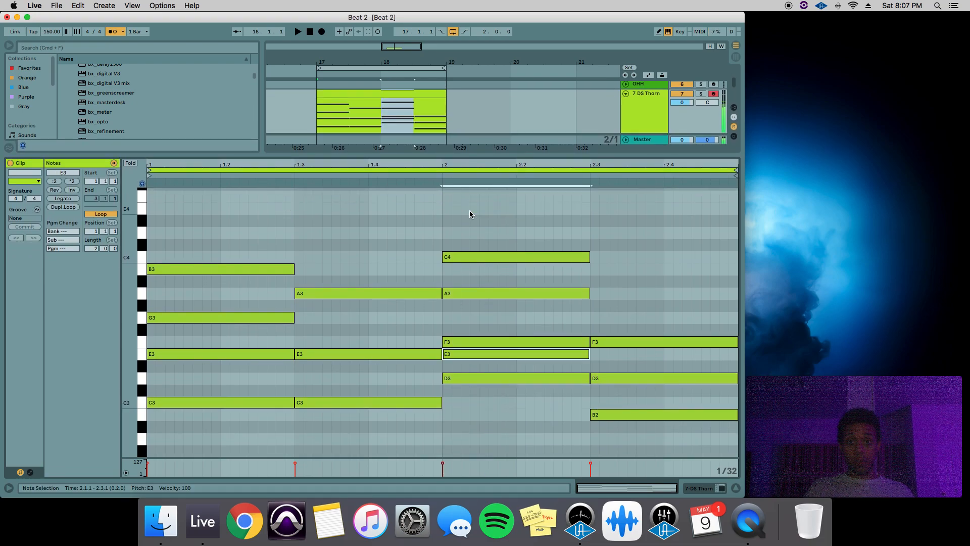
key(shift+Up)
key(shift+Down)
- Play back the revised chord progression and stop it
click(251, 222)
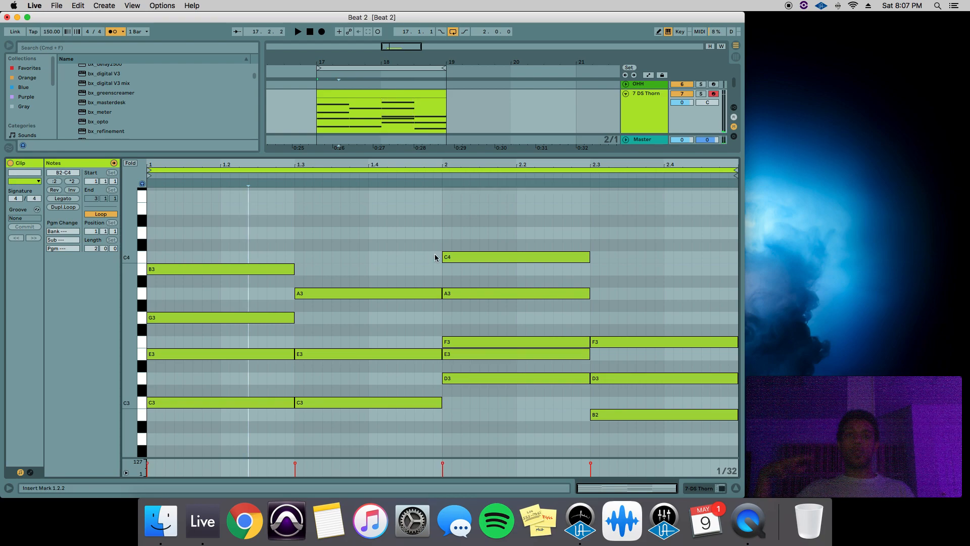
click(239, 247)
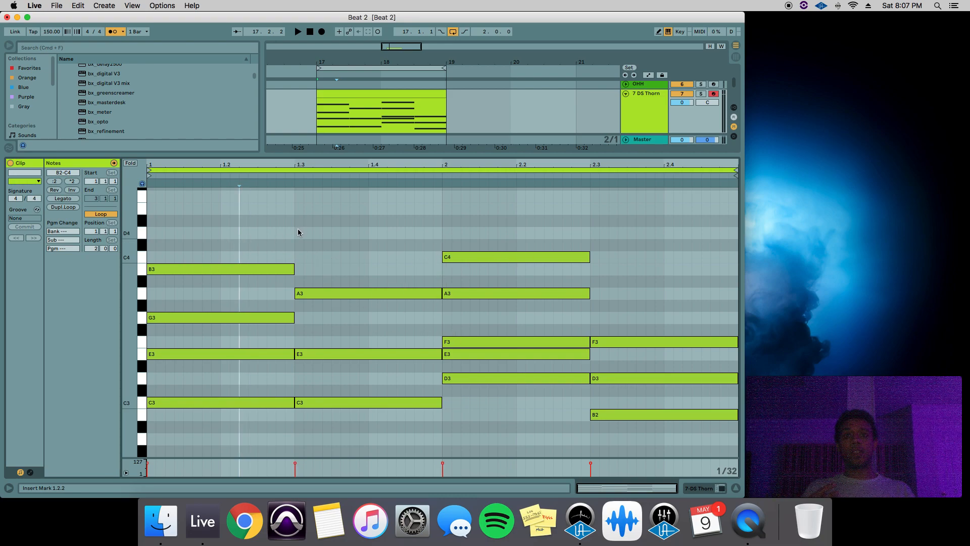
click(210, 252)
key(space)
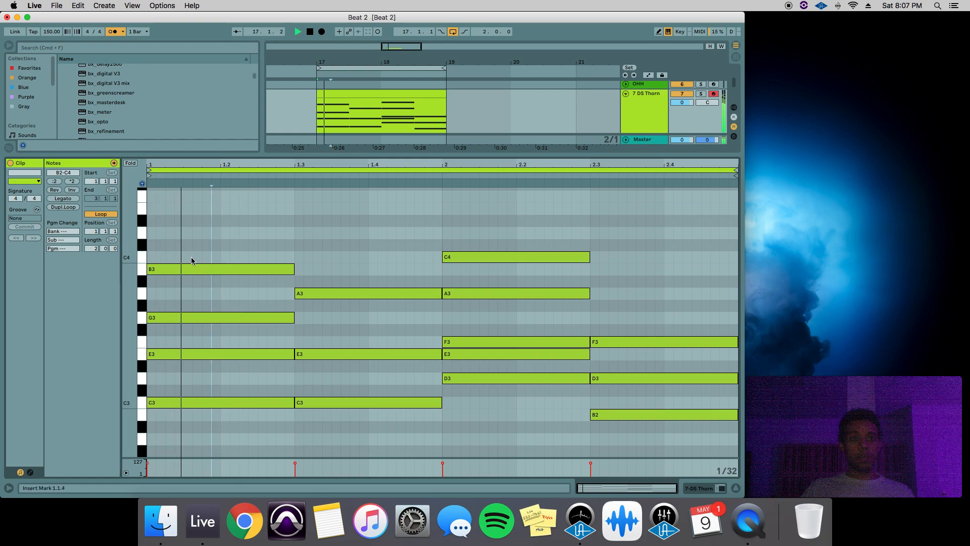
key(space)
- Add an A3 note to the fourth chord by copying its F3 upward, and save the project
click(605, 415)
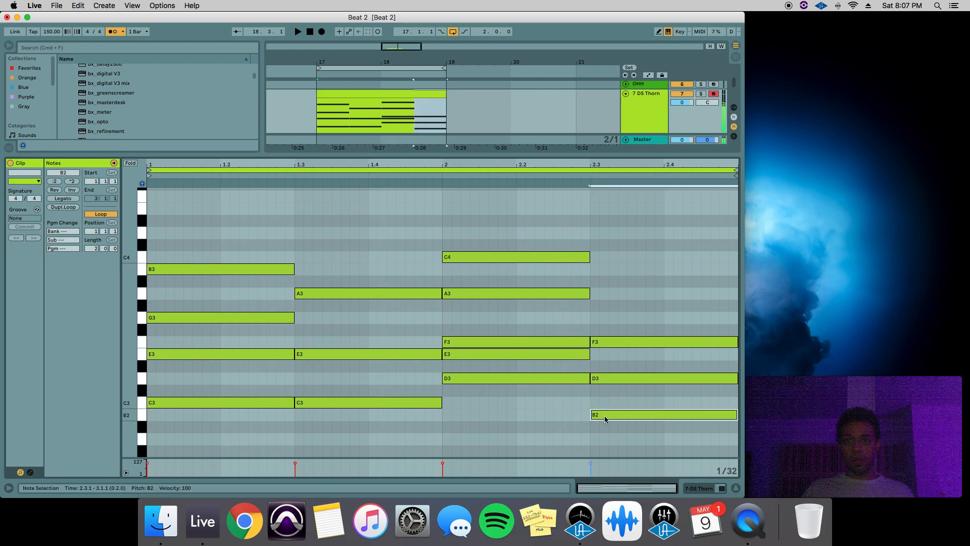
drag(603, 342, 600, 293)
click(610, 319)
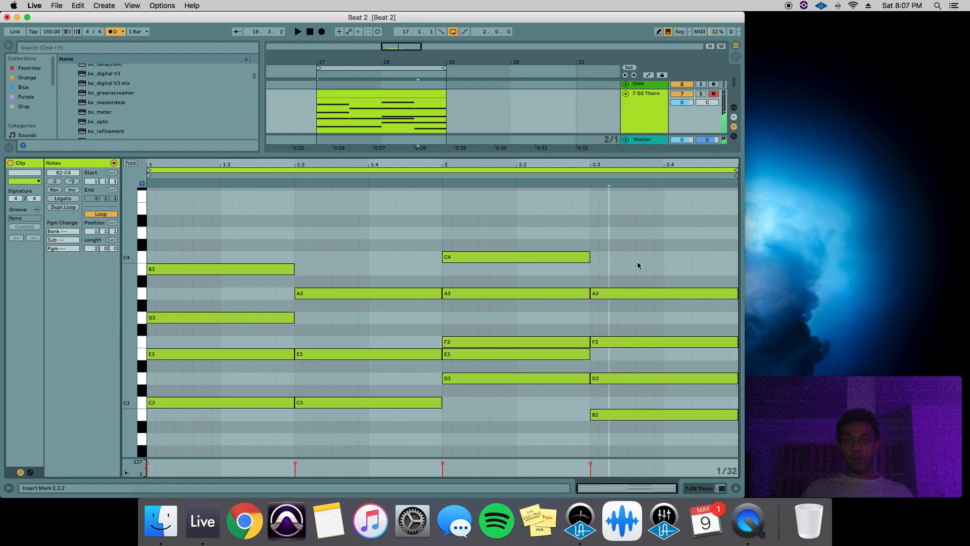
click(635, 276)
key(super+s)
click(609, 283)
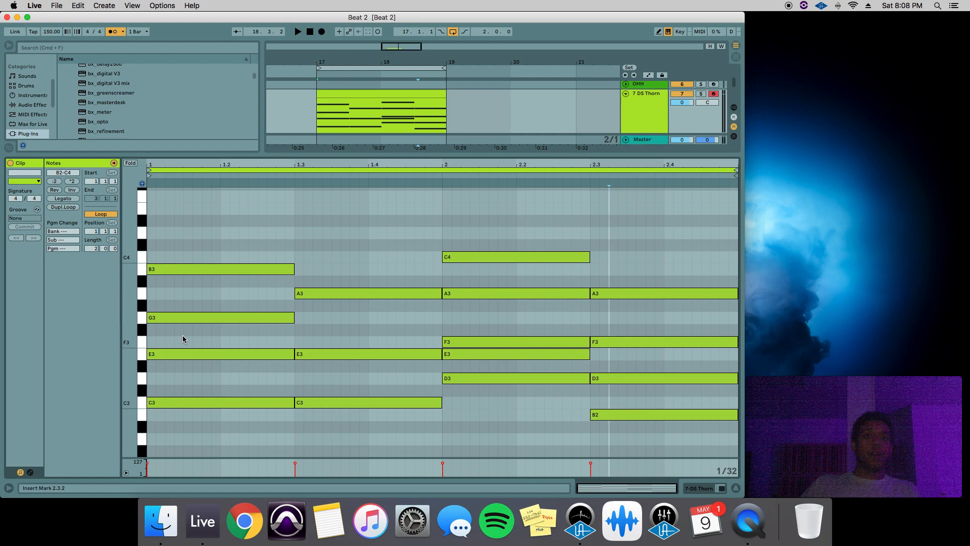
- Select the two lowest notes of all four chords and transpose them down an octave
drag(182, 335, 353, 410)
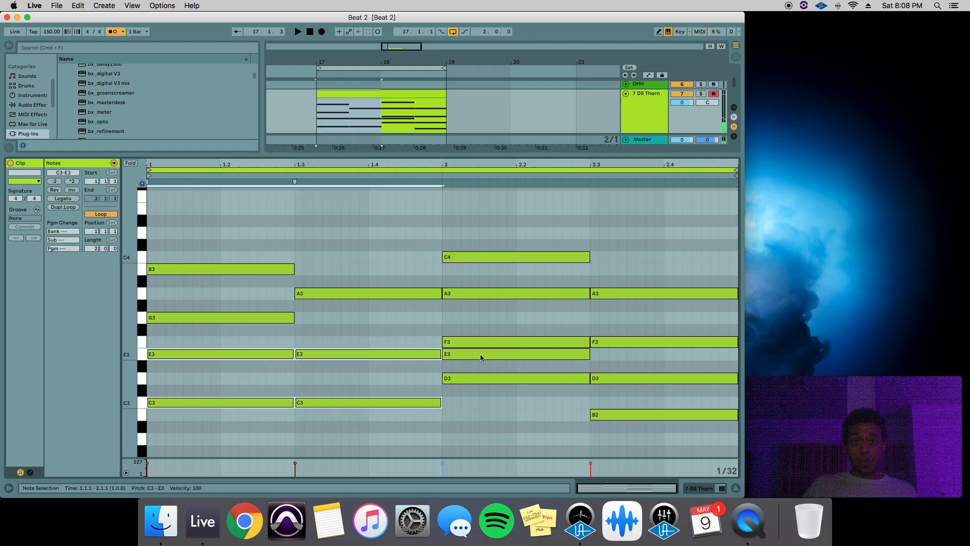
drag(469, 406, 472, 354)
drag(643, 445, 641, 379)
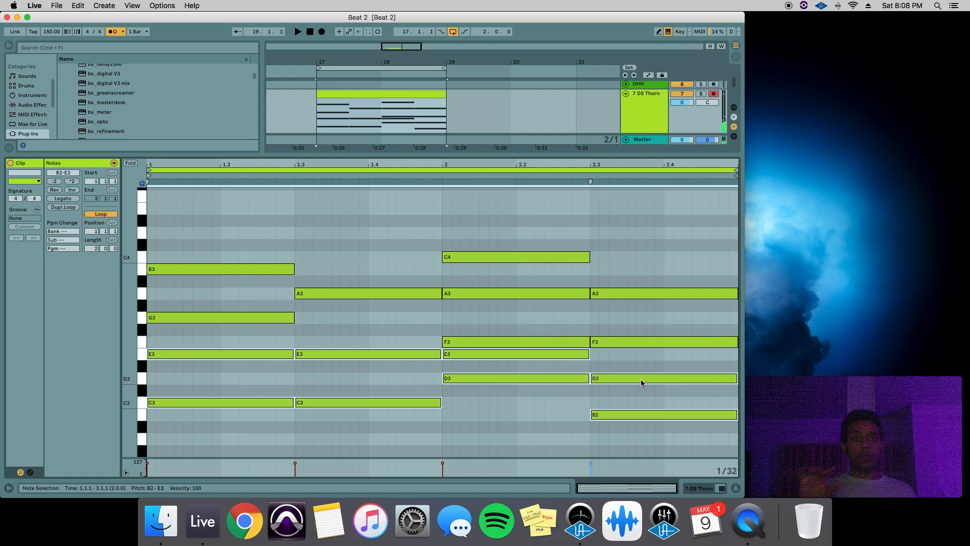
key(shift+Down)
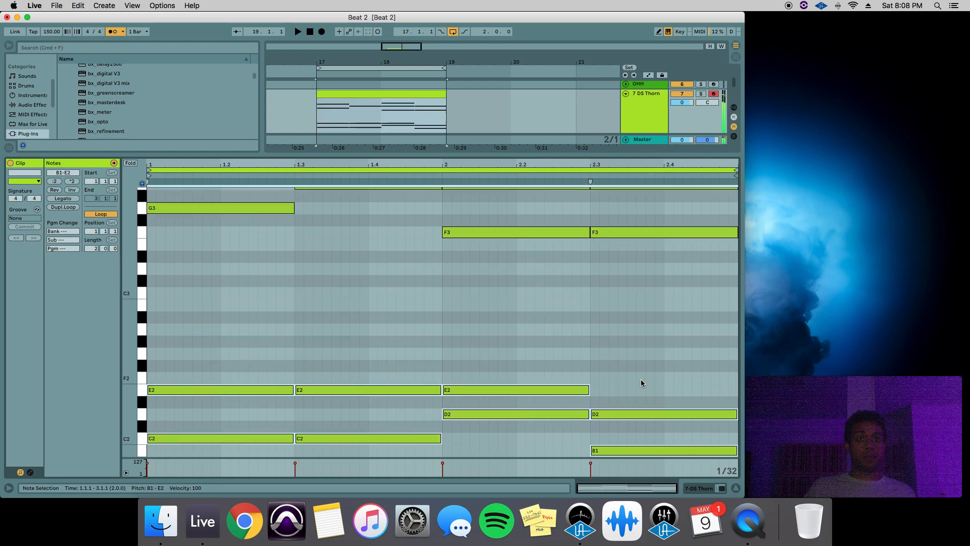
scroll(641, 379, down, 3)
- Fold the piano roll to only the used notes and play the progression
click(131, 163)
click(189, 221)
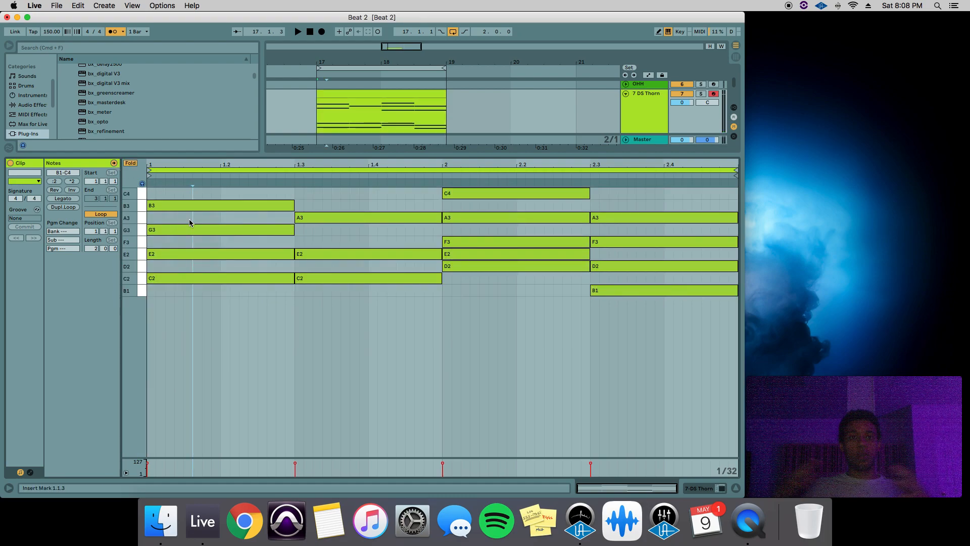
key(space)
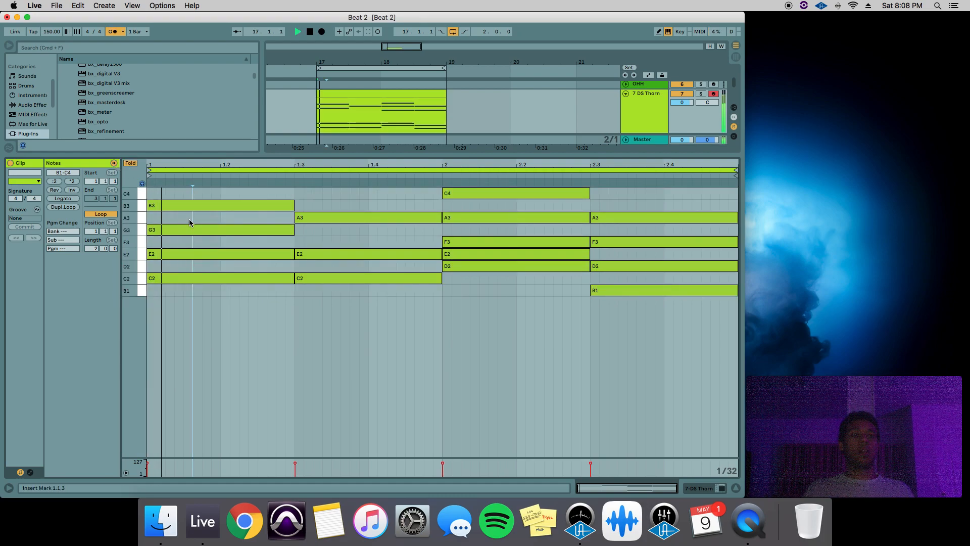
click(211, 218)
click(348, 234)
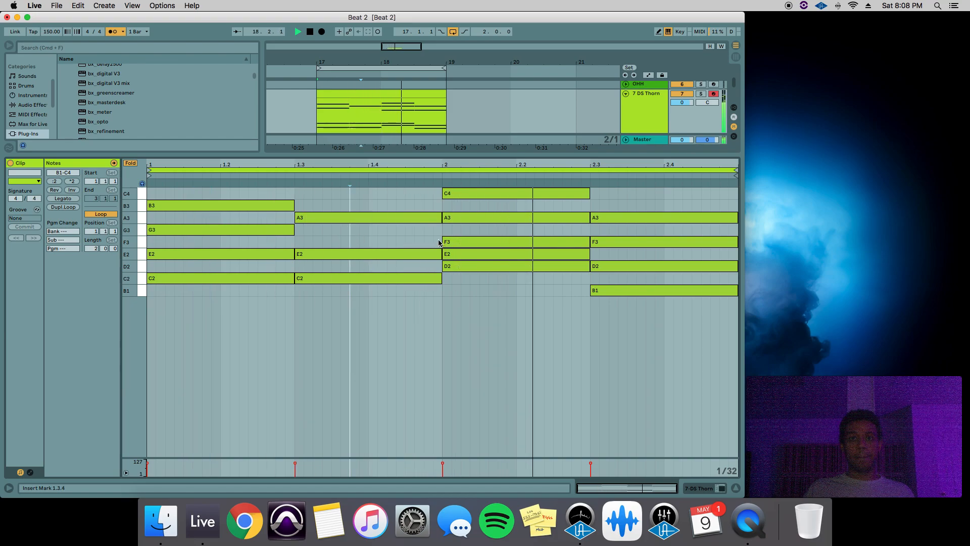
- Unfold the piano roll to show all keys again
click(130, 163)
click(291, 298)
scroll(404, 371, up, 2)
scroll(404, 374, up, 2)
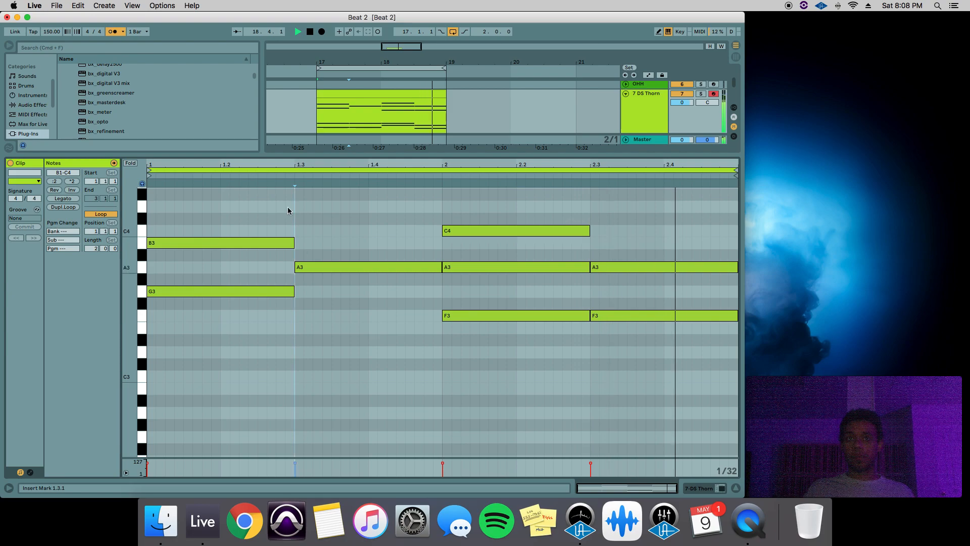
- Stop playback and set the arrangement's fixed grid to 4 Bars
click(314, 112)
key(space)
right_click(314, 108)
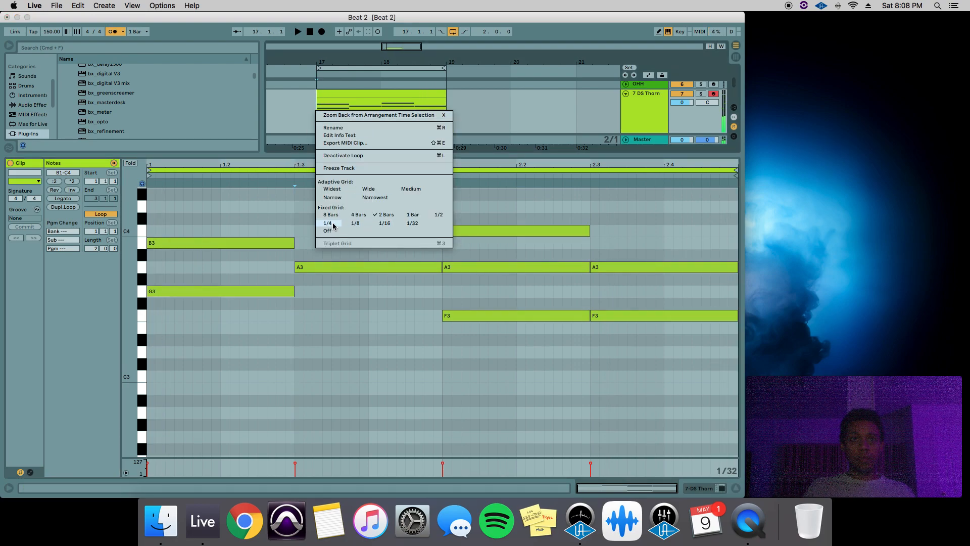
click(358, 214)
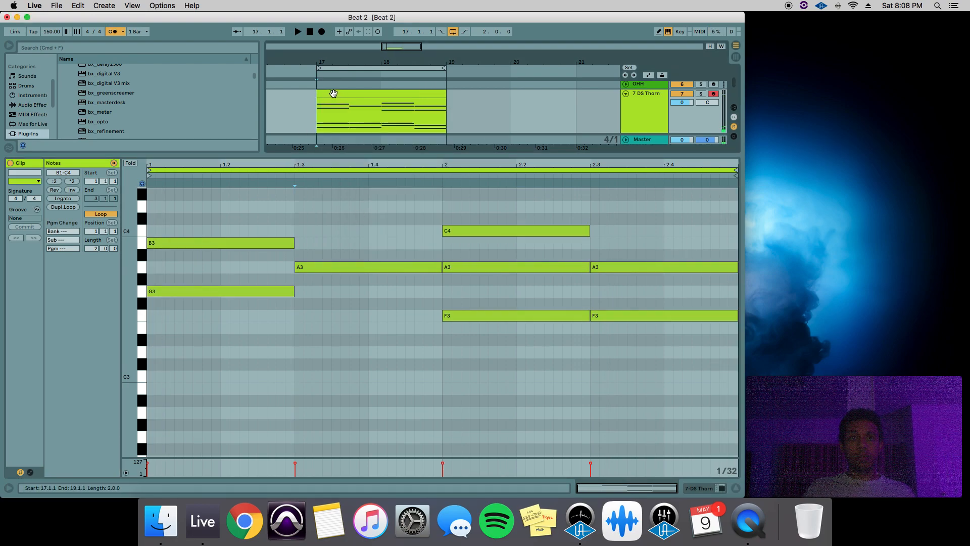
- Duplicate the two-bar chord clip and extend the arrangement loop to span both clips
key(cmd+d)
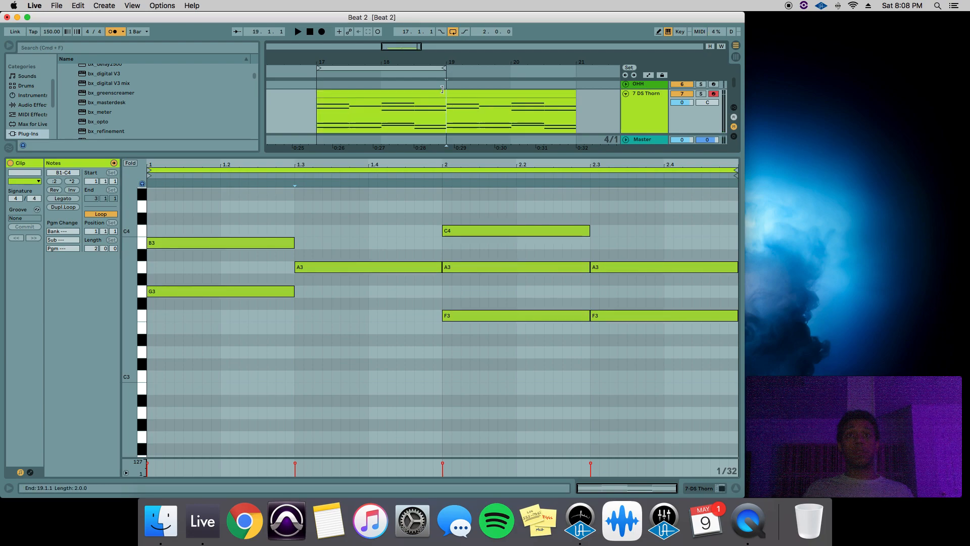
shift+click(470, 95)
key(cmd+l)
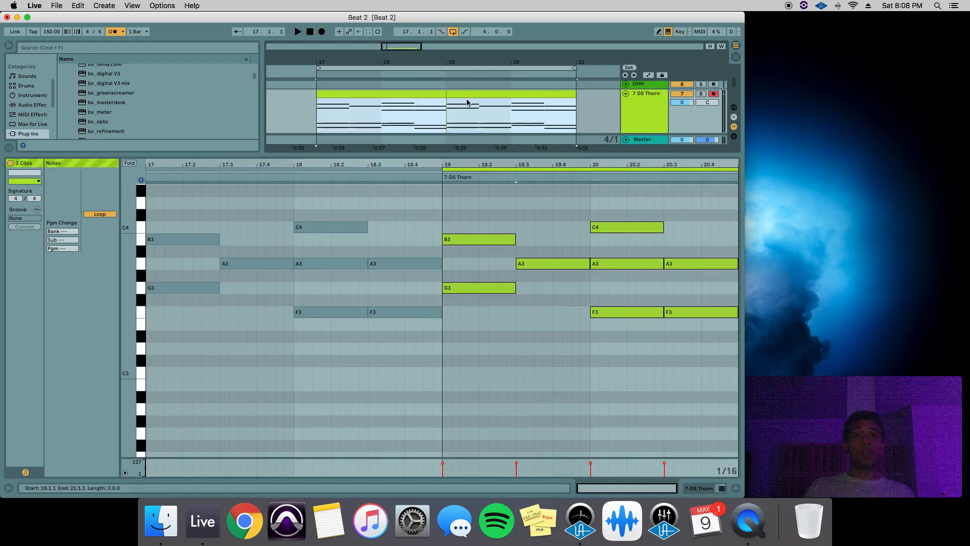
- Enlarge the arrangement area and consolidate the two adjacent chord clips into a single clip
drag(359, 154, 354, 193)
click(371, 95)
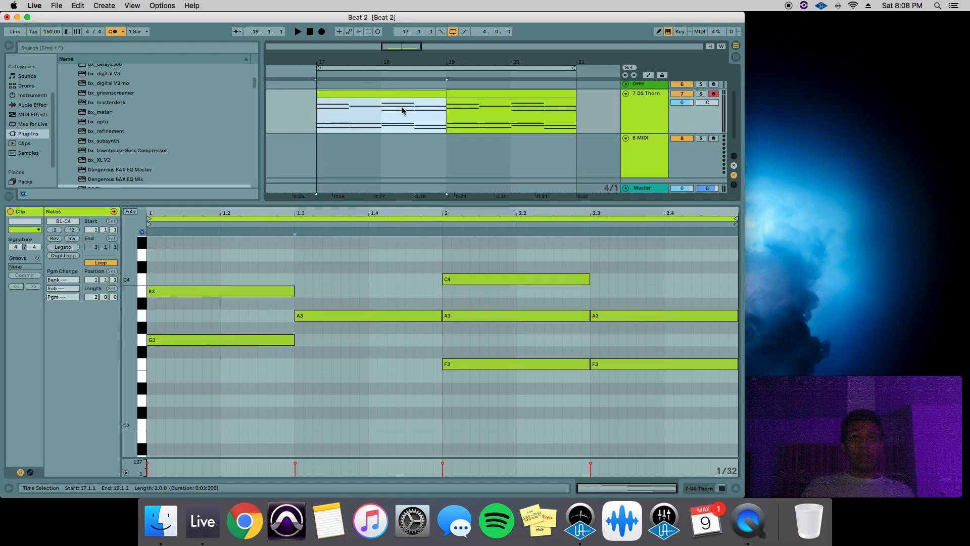
shift+click(468, 96)
right_click(432, 98)
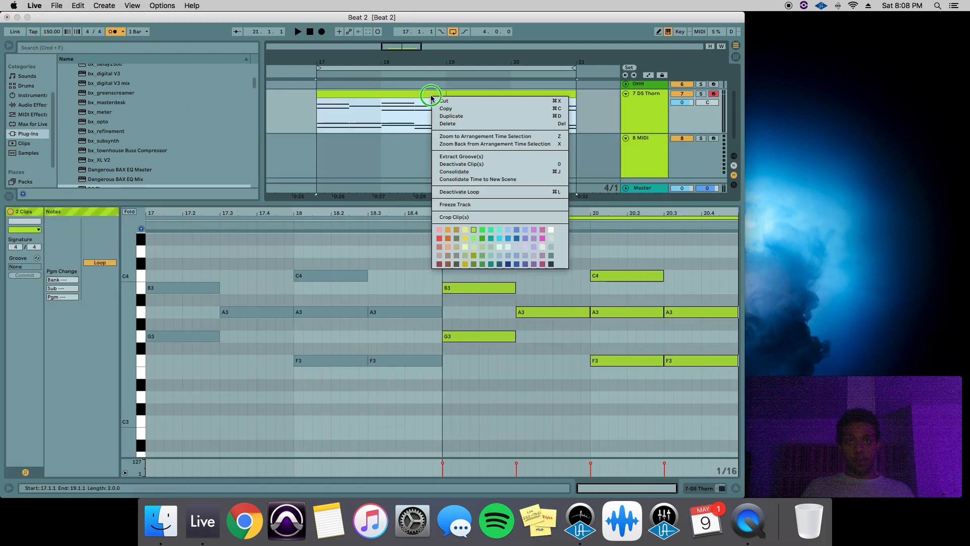
click(465, 172)
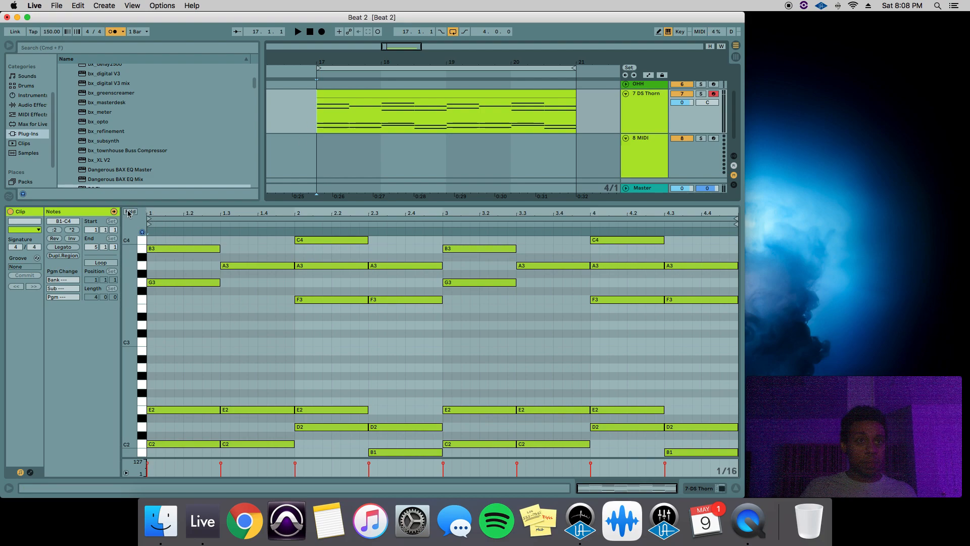
- Fold the piano roll to used notes and delete all notes in bars 3 and 4
click(130, 212)
drag(443, 234, 743, 418)
key(Delete)
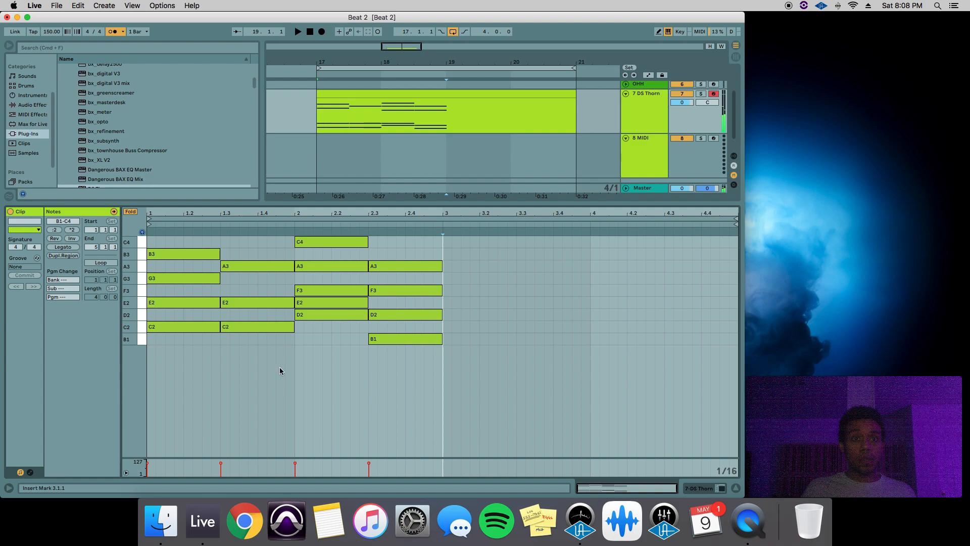
- Shift the last three chords later by half a bar so the second chord starts at bar 2
drag(255, 372, 420, 244)
key(Right)
key(Right)
key(Right)
key(Right)
key(Right)
key(Right)
key(Right)
key(Right)
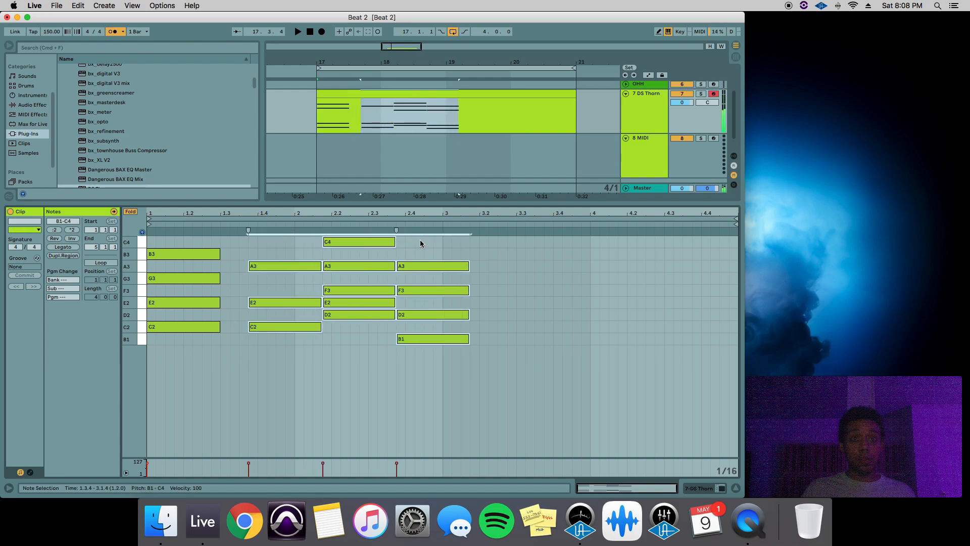
- Shift the last two chords half a bar later so the third chord starts at bar 3
drag(418, 354, 579, 195)
key(Right)
key(Right)
key(Right)
key(Right)
key(Right)
key(Right)
key(Right)
key(Right)
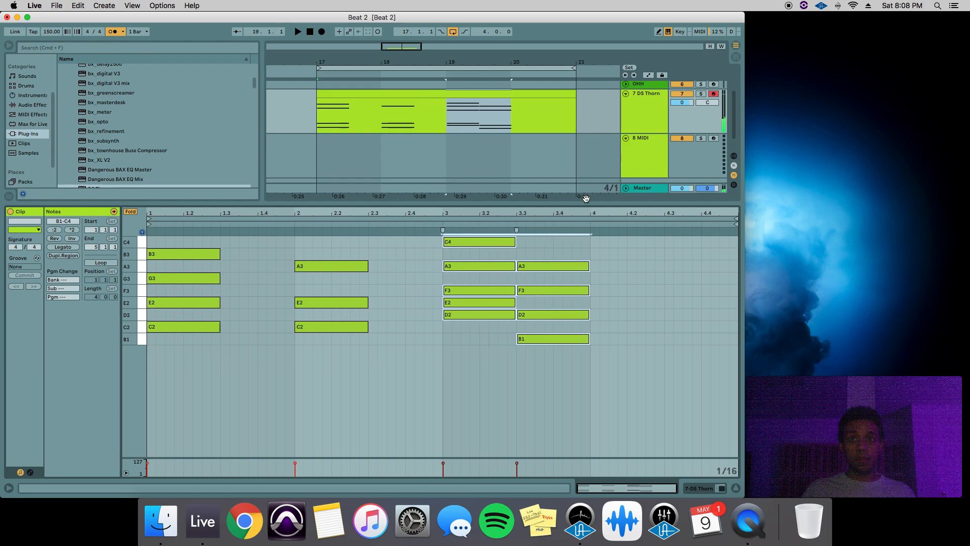
- Shift the final chord half a bar later so it starts at bar 4
drag(569, 376, 585, 255)
key(Right)
key(Right)
key(Right)
key(Right)
key(Right)
key(Right)
key(Right)
key(Right)
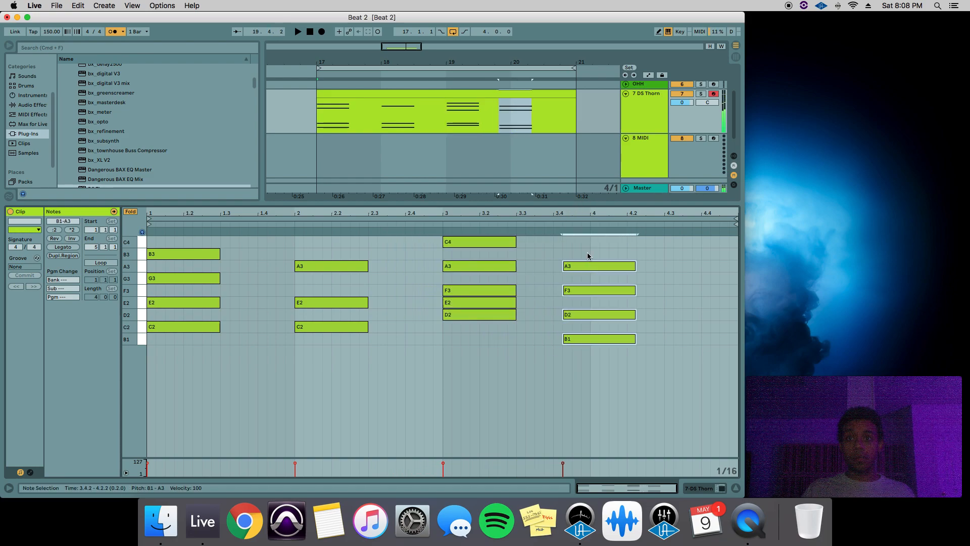
- Select all notes and lengthen them so each chord fills one whole bar
click(190, 353)
key(cmd+a)
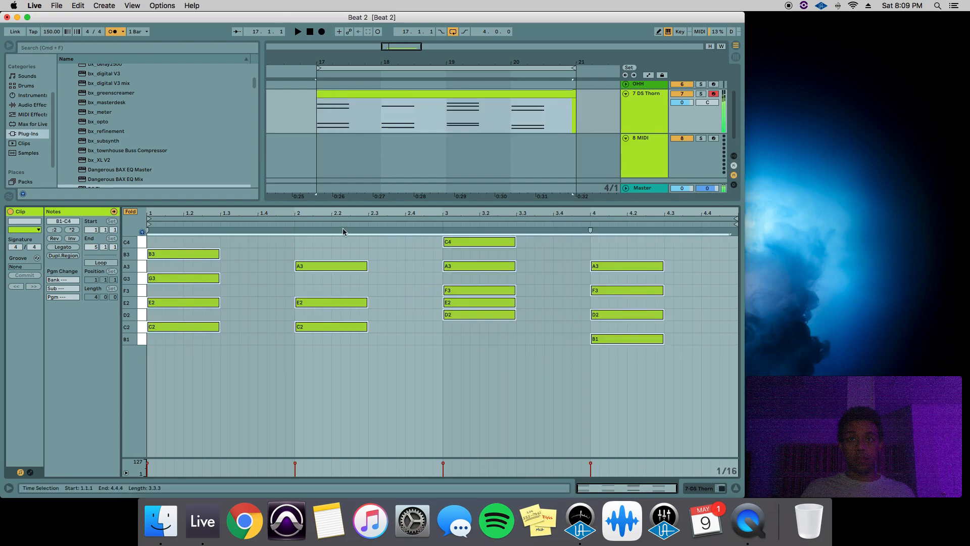
drag(219, 254, 295, 253)
click(312, 254)
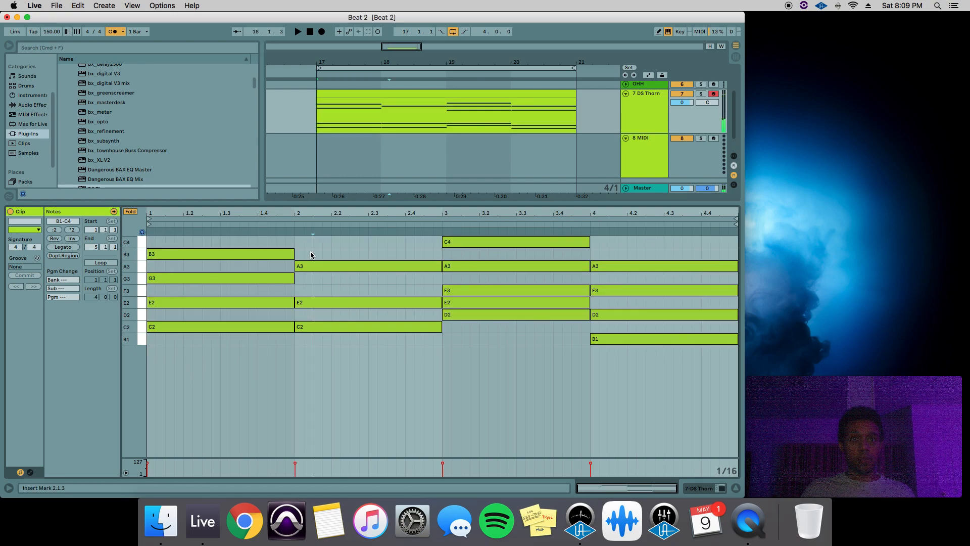
- Play back the four-bar progression, then stop it
key(space)
click(294, 242)
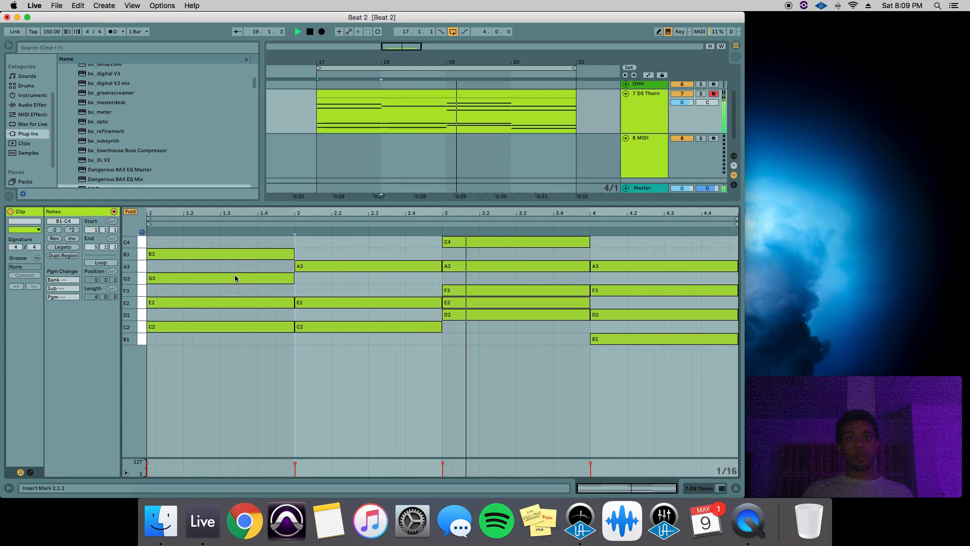
click(319, 249)
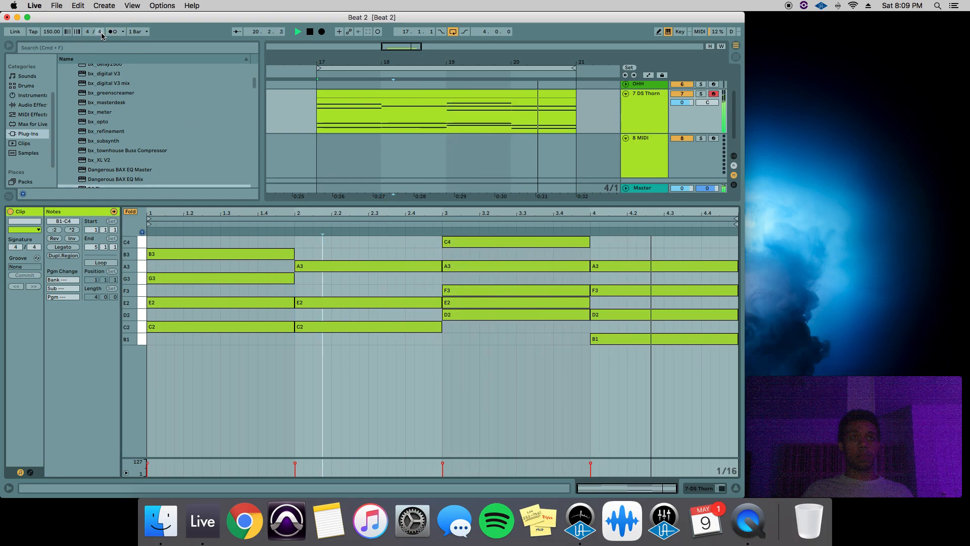
click(303, 245)
key(space)
- Unfold the piano roll to show all keys and replay the progression
click(133, 213)
scroll(245, 286, up, 3)
key(space)
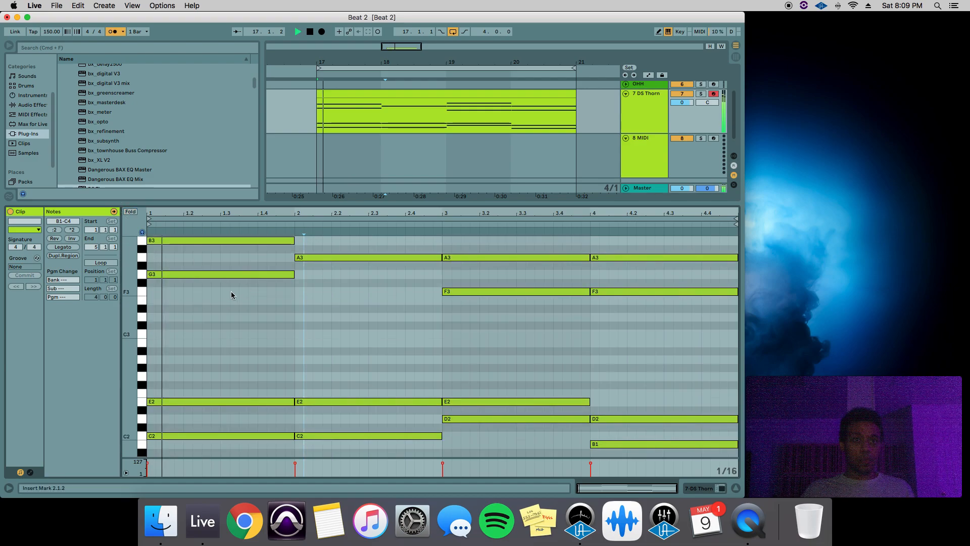
scroll(228, 293, down, 5)
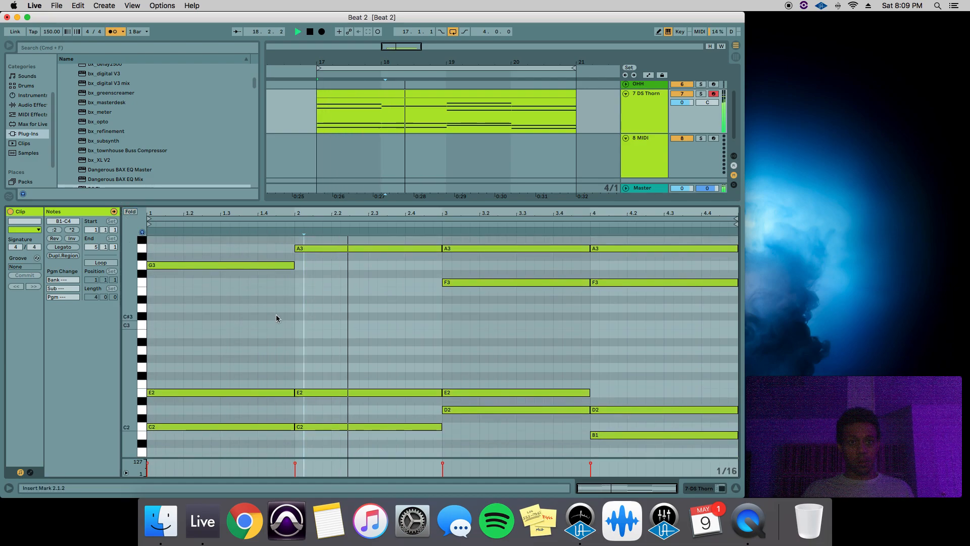
scroll(304, 318, up, 5)
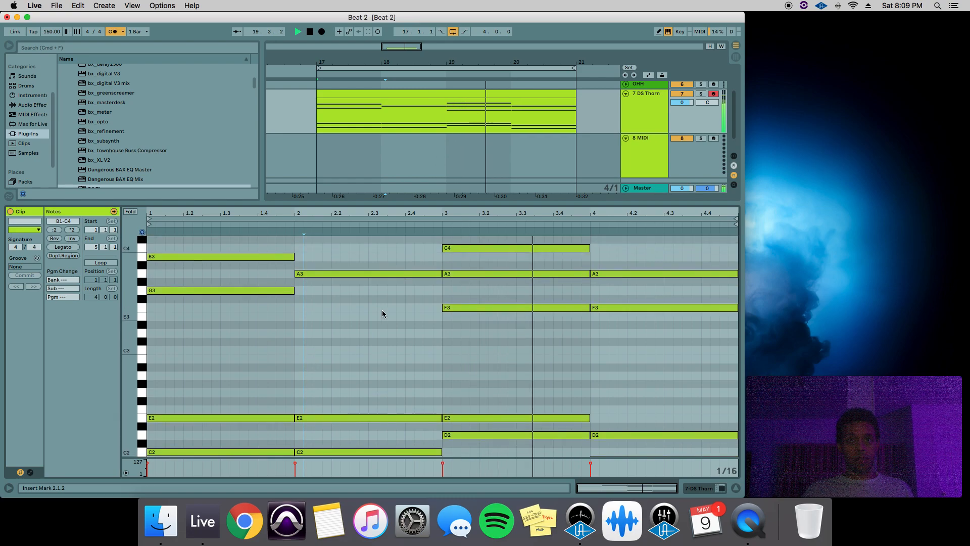
key(space)
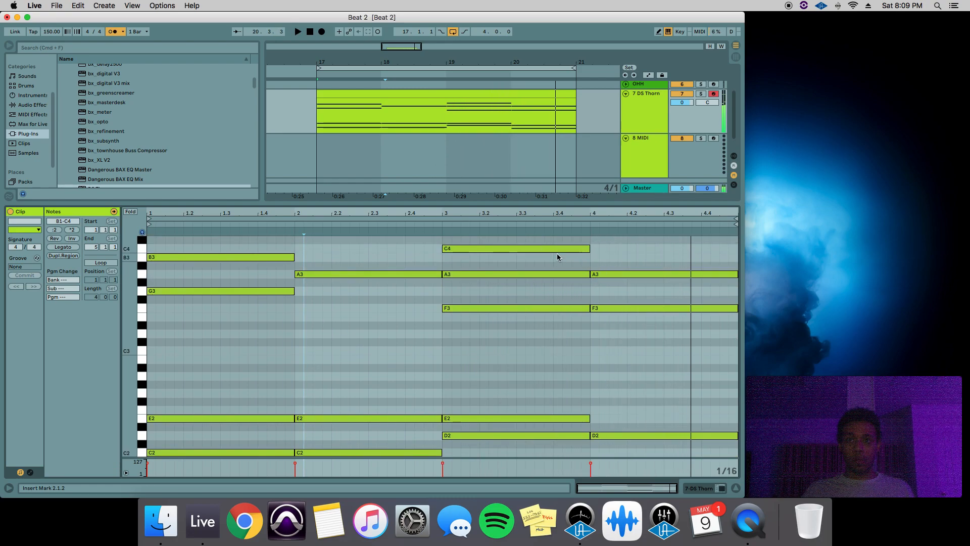
- Copy the third chord's top note into the final chord as B3 and lower that chord's A3 to G3
click(550, 248)
drag(574, 253, 722, 258)
drag(476, 365, 558, 230)
drag(650, 340, 686, 202)
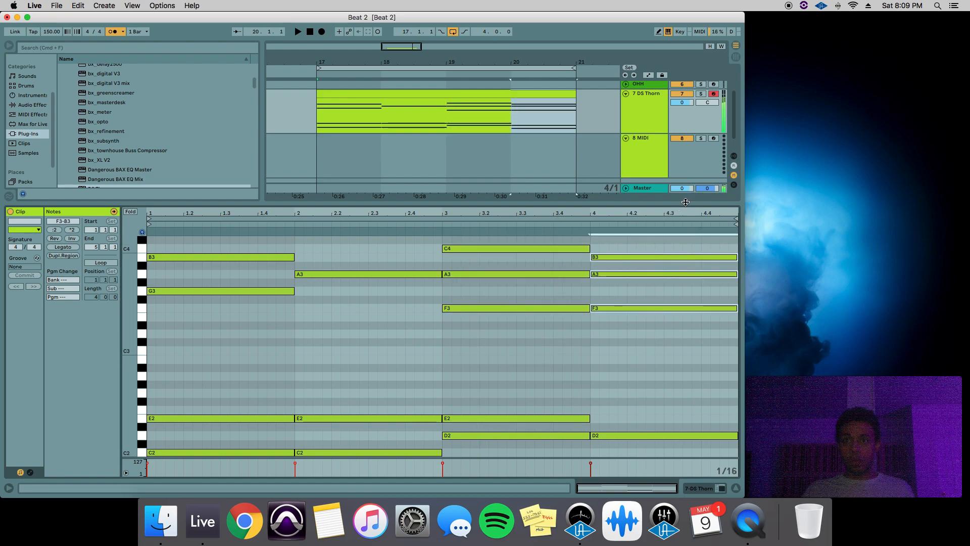
drag(615, 274, 617, 291)
drag(519, 332, 561, 242)
drag(694, 349, 672, 218)
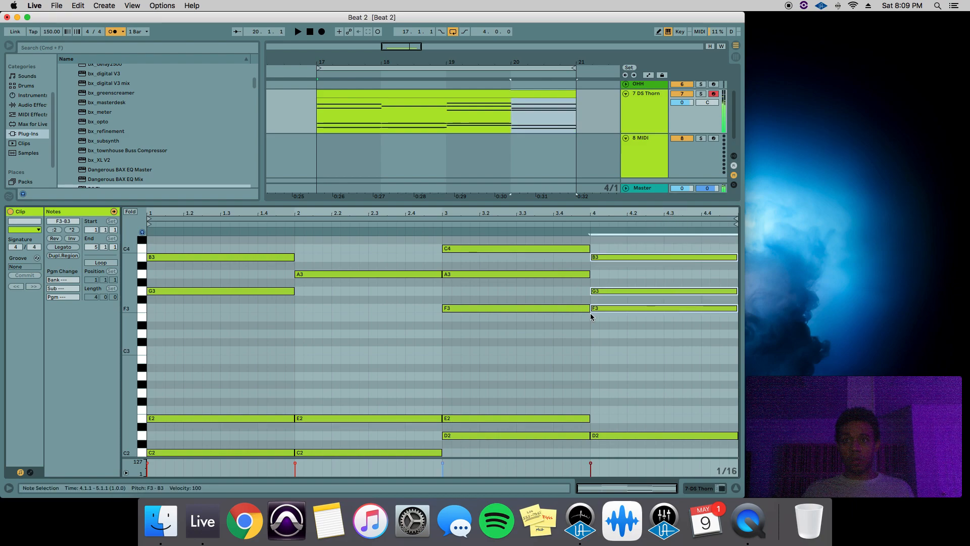
- Select the first chord's upper notes for comparison and play back the progression with the revised final chord
drag(244, 327, 246, 235)
scroll(402, 275, up, 3)
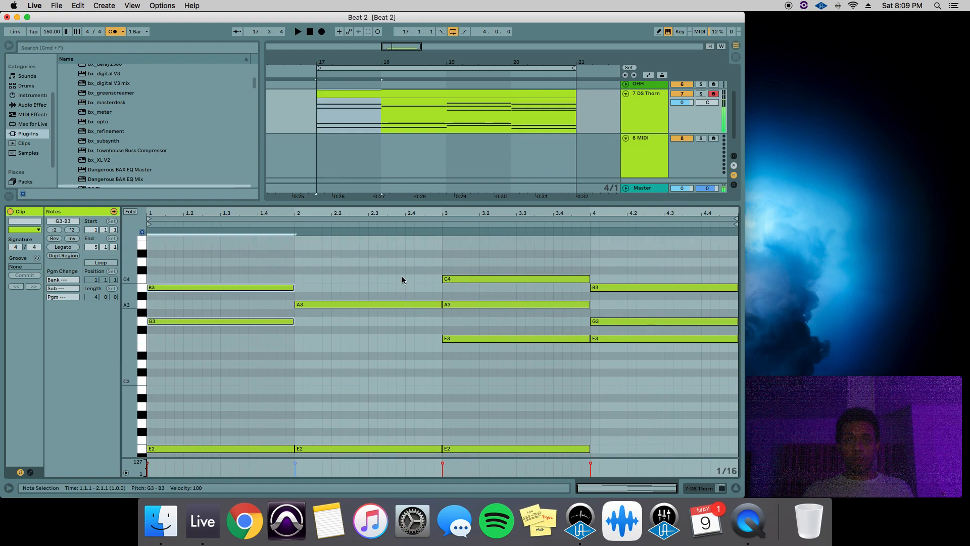
scroll(364, 296, down, 2)
key(space)
click(394, 344)
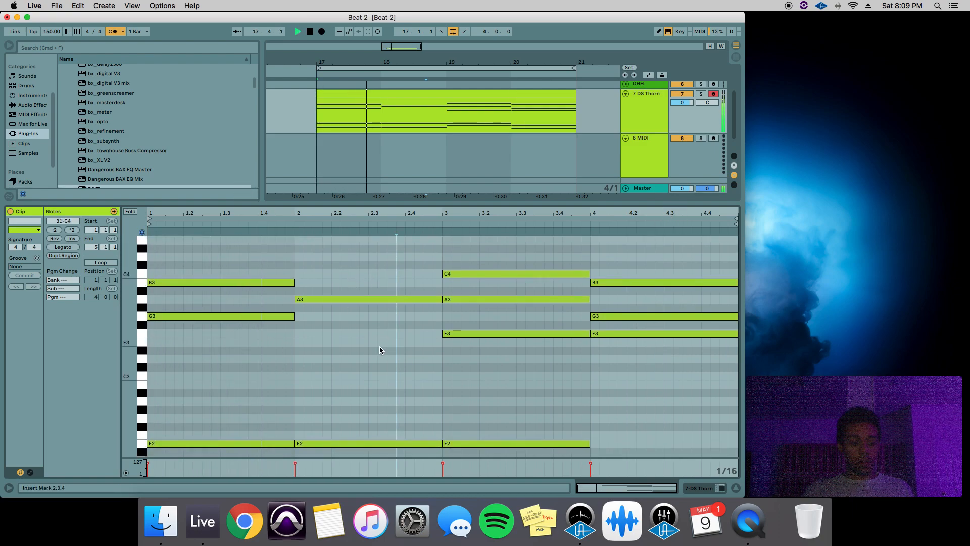
click(371, 348)
scroll(424, 341, down, 2)
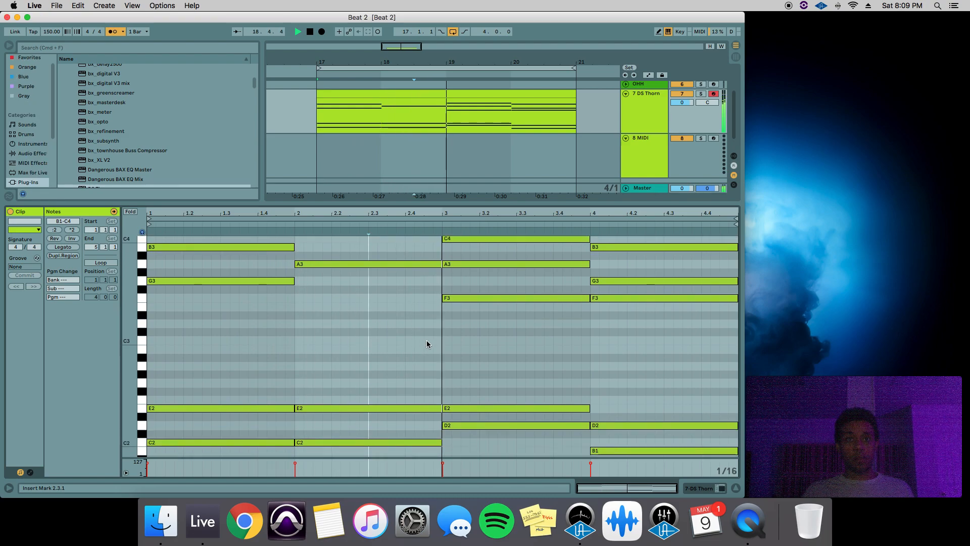
click(470, 395)
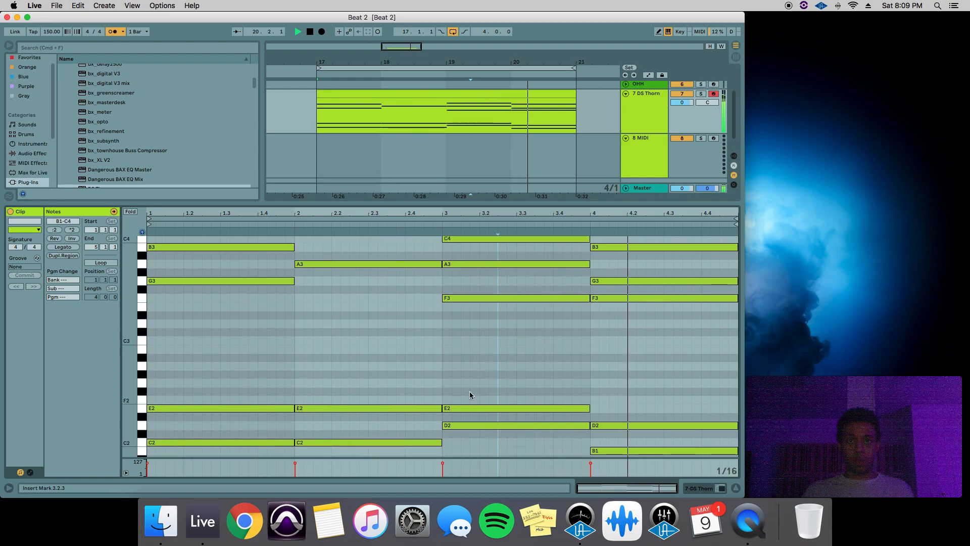
scroll(419, 306, up, 2)
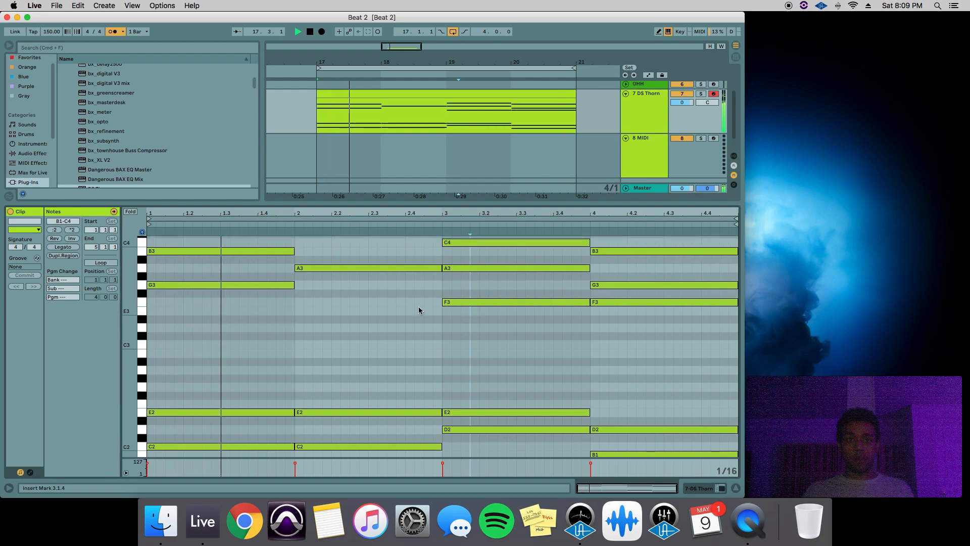
click(312, 244)
key(space)
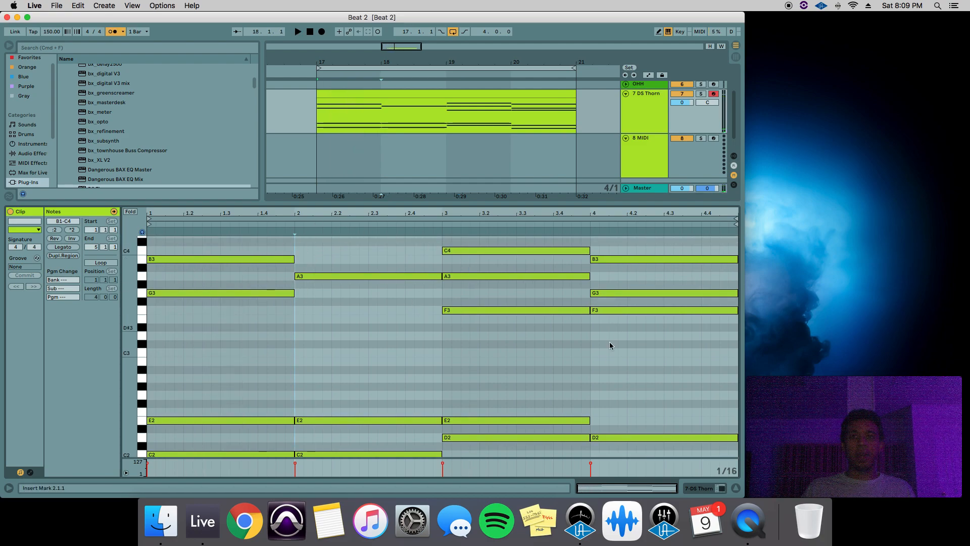
click(590, 344)
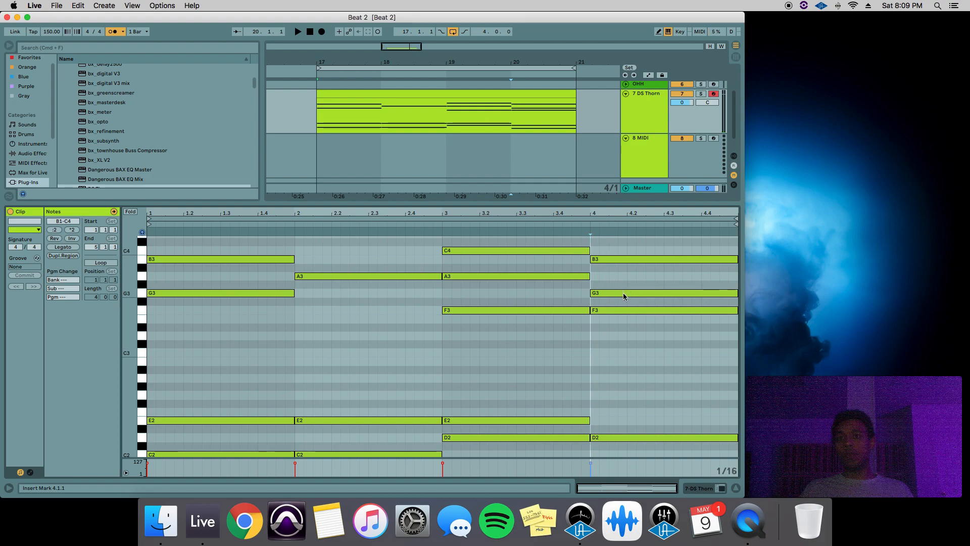
click(294, 335)
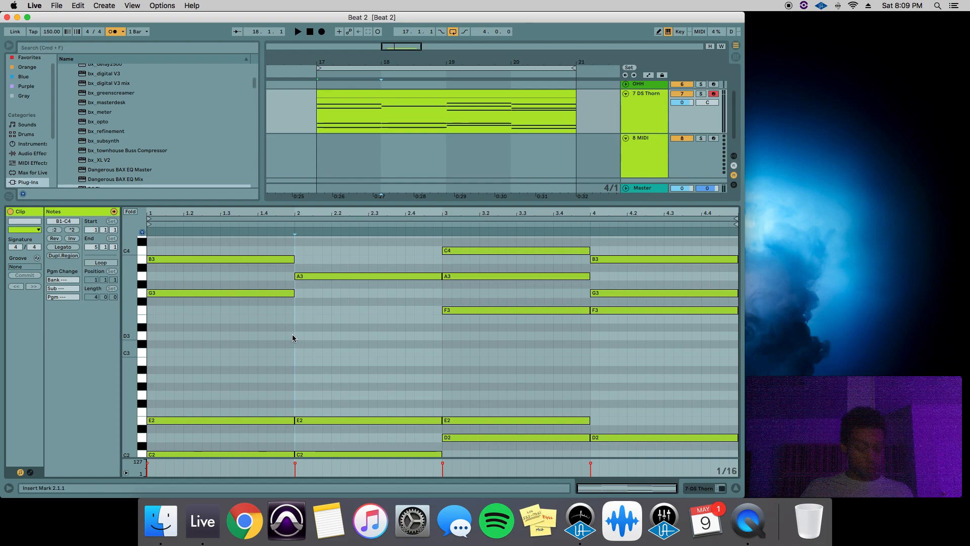
click(185, 324)
click(152, 321)
scroll(556, 356, down, 3)
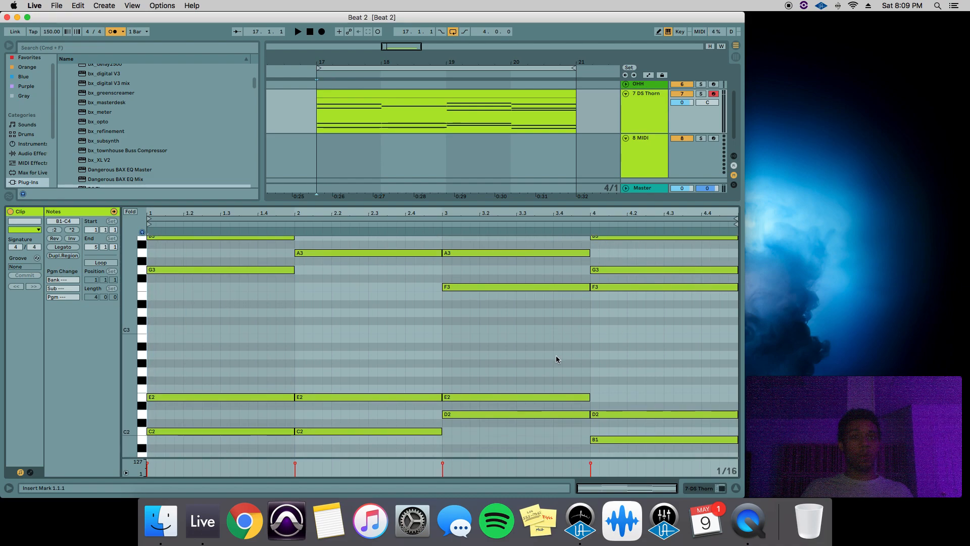
scroll(556, 356, up, 3)
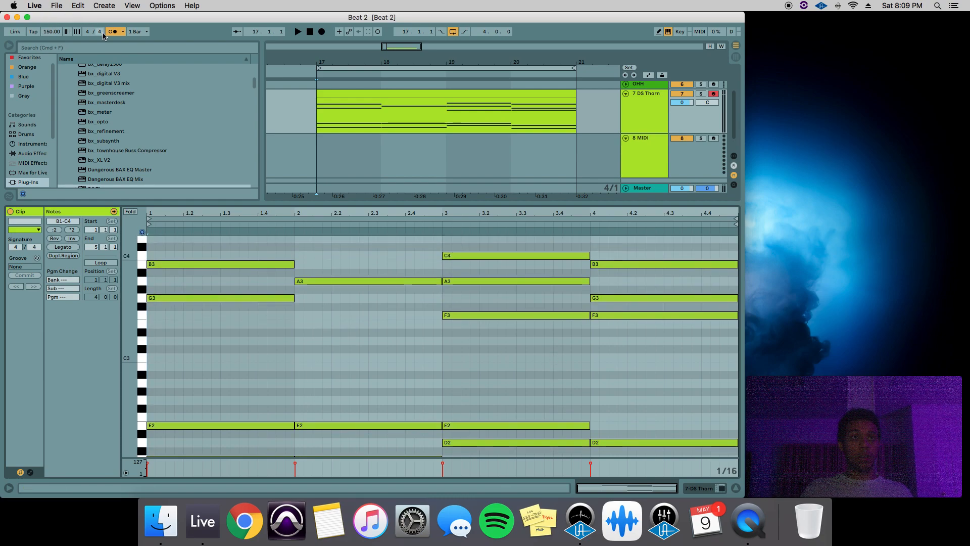
scroll(195, 296, down, 3)
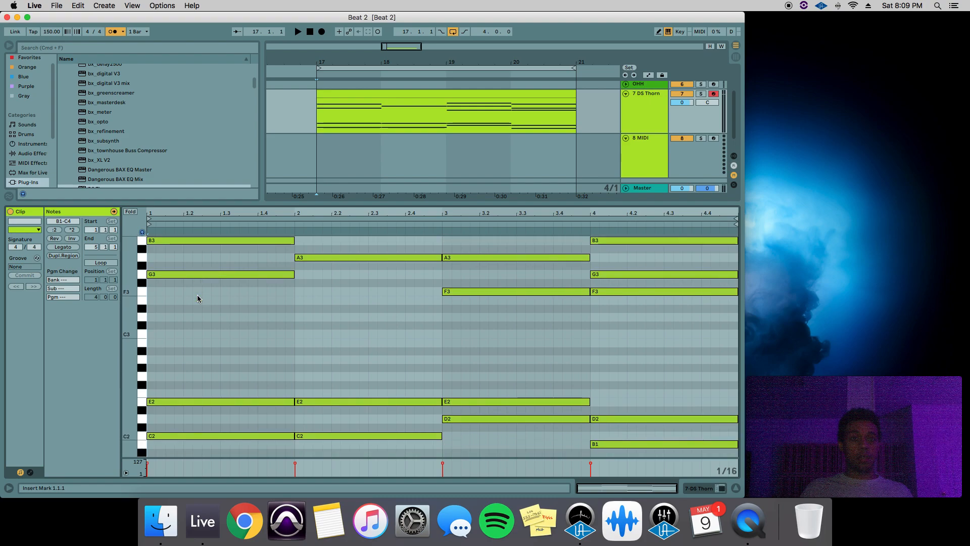
scroll(197, 297, up, 3)
scroll(197, 298, up, 1)
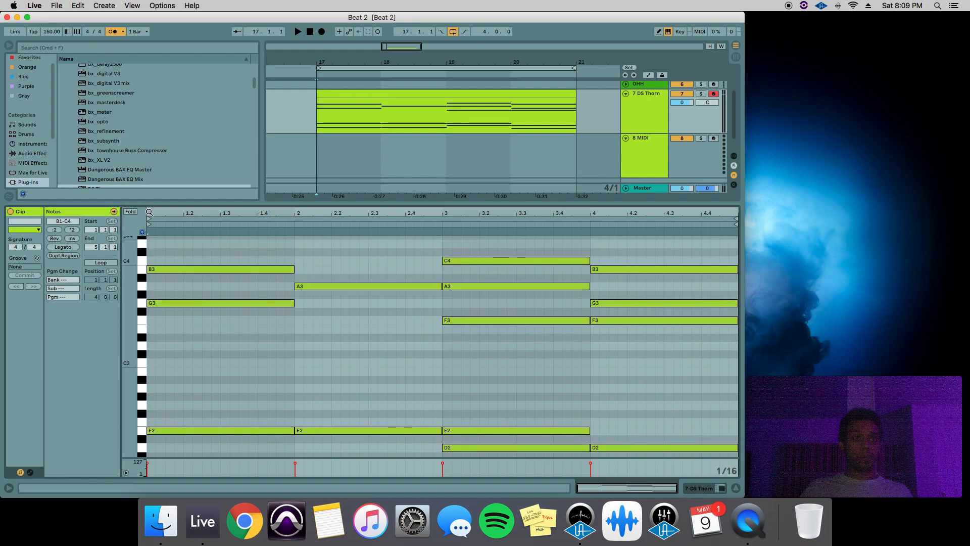
- Stagger the first chord by slightly delaying the starts of its G3, B3 and E2 notes
drag(148, 213, 148, 228)
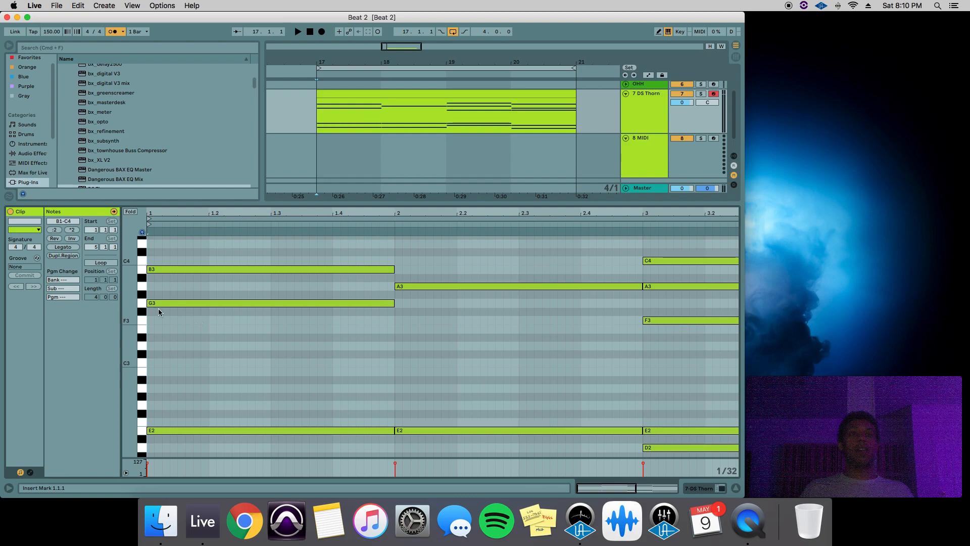
scroll(223, 331, up, 3)
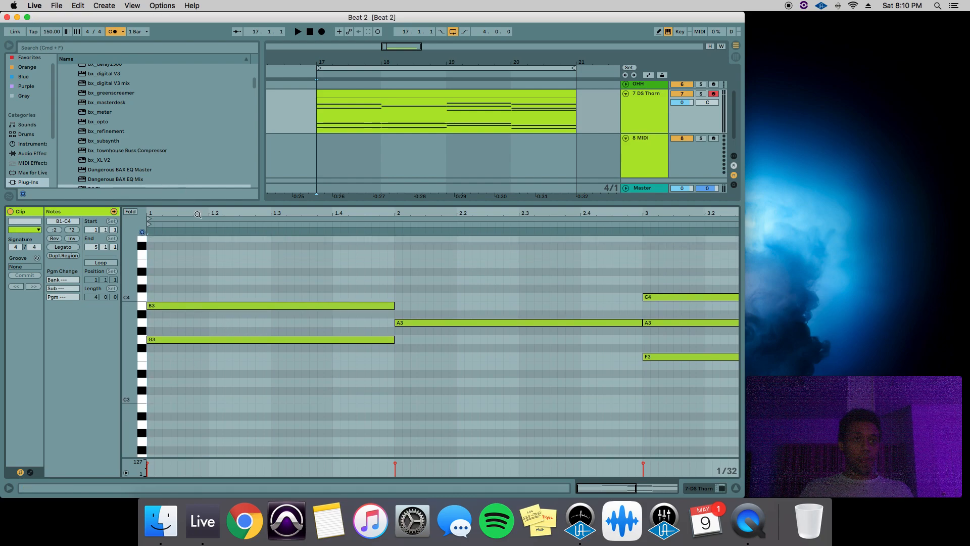
drag(197, 202, 198, 78)
scroll(259, 265, up, 2)
drag(313, 164, 388, 363)
click(372, 288)
drag(161, 238, 162, 238)
drag(159, 204, 163, 205)
drag(165, 366, 167, 365)
- Audition the first chord repeatedly and fine-tune the timing offset of its upper notes
key(space)
click(195, 328)
key(space)
key(space)
key(space)
drag(167, 236, 176, 204)
key(space)
click(286, 292)
key(space)
- In the second chord, trim the ends of E2 and A3 slightly and start A3 a little late
click(372, 367)
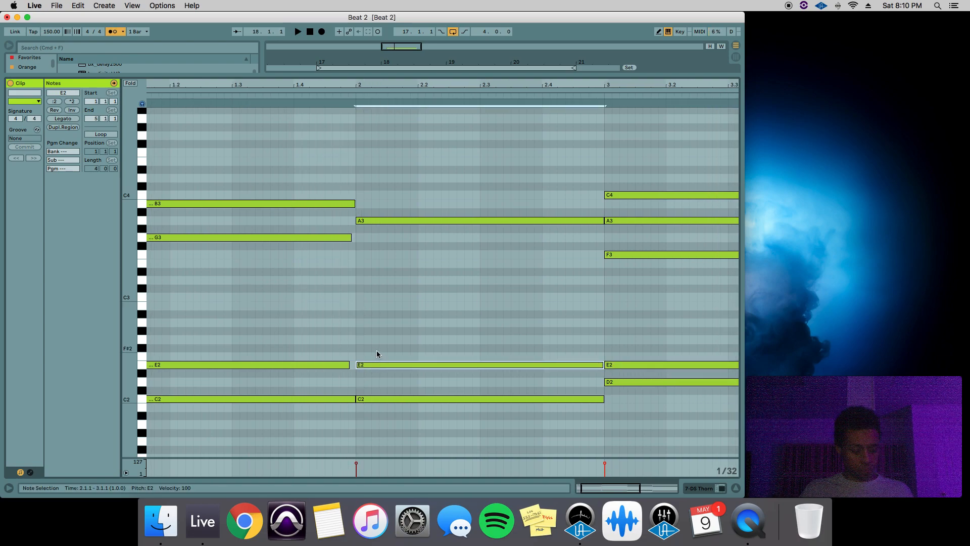
click(552, 368)
drag(552, 368, 596, 219)
click(464, 234)
click(398, 216)
drag(391, 221, 392, 221)
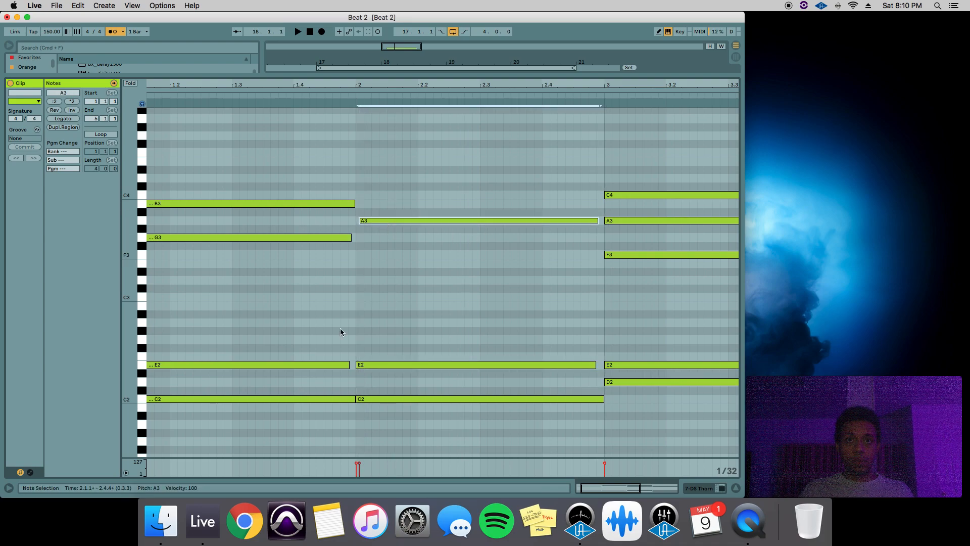
- Start the second chord's E2 and the third chord's A3, C4, F3 and E2 slightly late, and trim the third chord's F3 end
drag(364, 366, 369, 366)
click(303, 328)
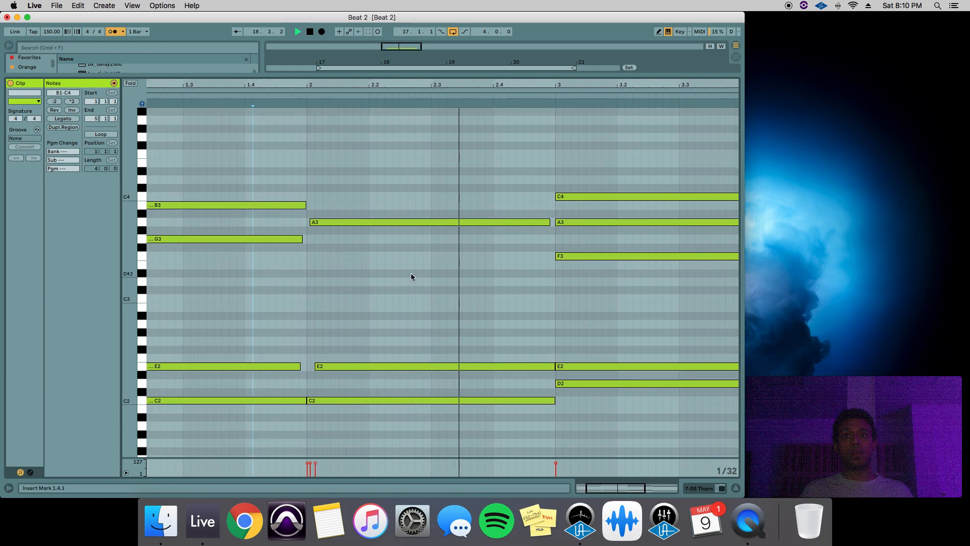
drag(410, 221, 415, 200)
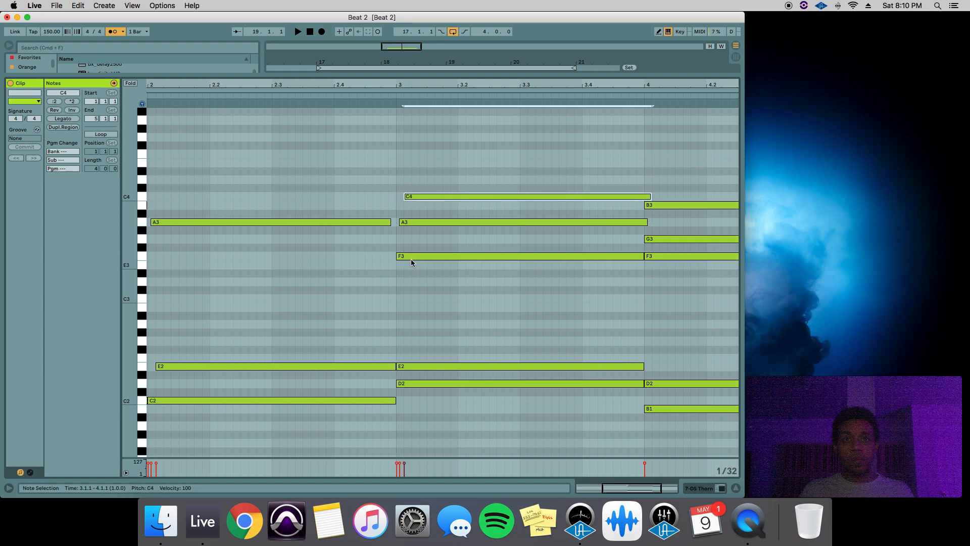
drag(642, 257, 636, 256)
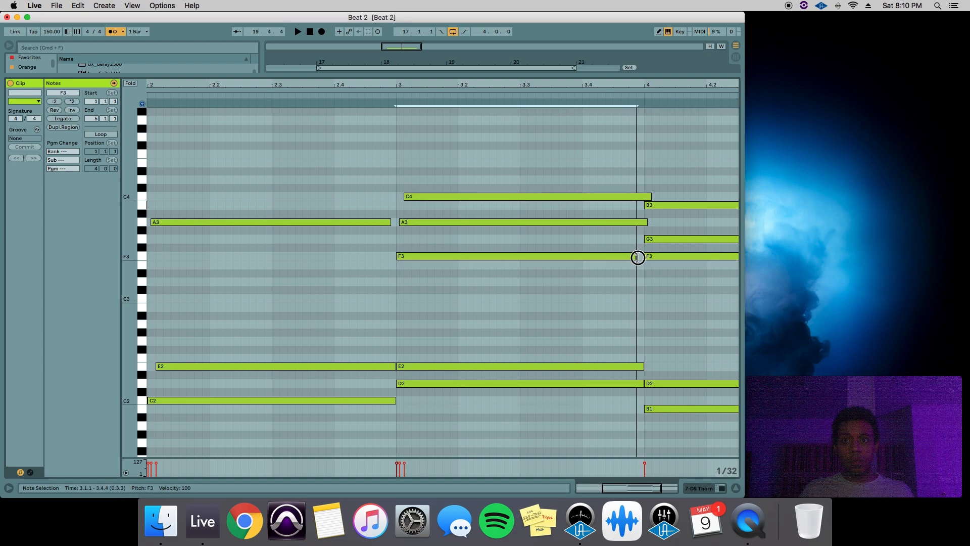
drag(546, 256, 549, 259)
key(space)
drag(410, 366, 414, 365)
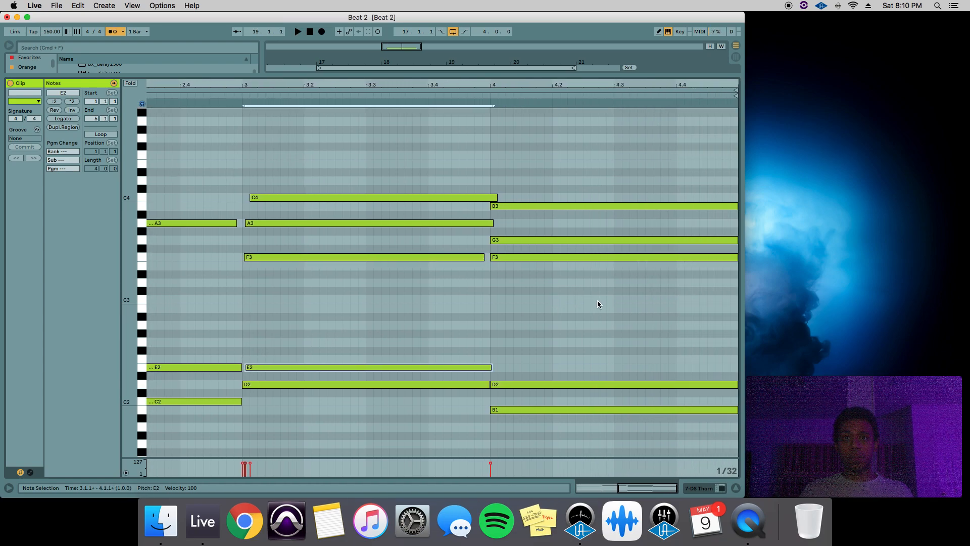
- Start the fourth chord's G3, B3 and D2 slightly late, and trim the ends of B3 and G3 back to the clip end
drag(505, 242, 506, 242)
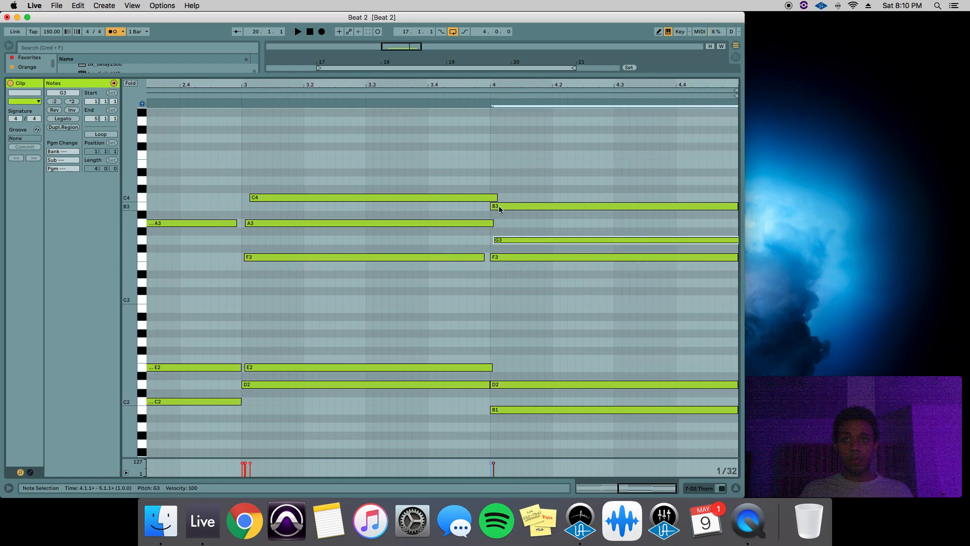
drag(505, 205, 512, 206)
drag(499, 388, 501, 387)
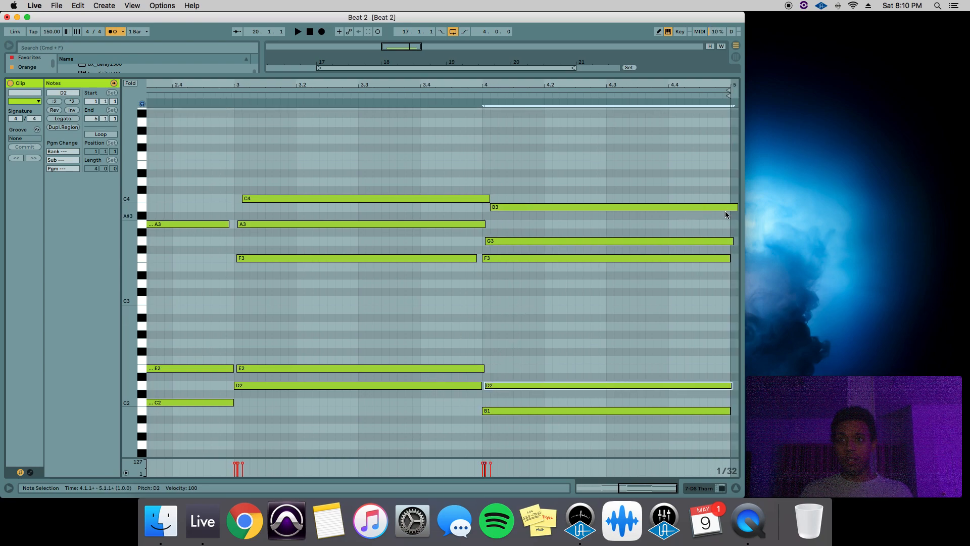
drag(735, 207, 730, 206)
click(709, 215)
drag(733, 241, 730, 241)
click(708, 230)
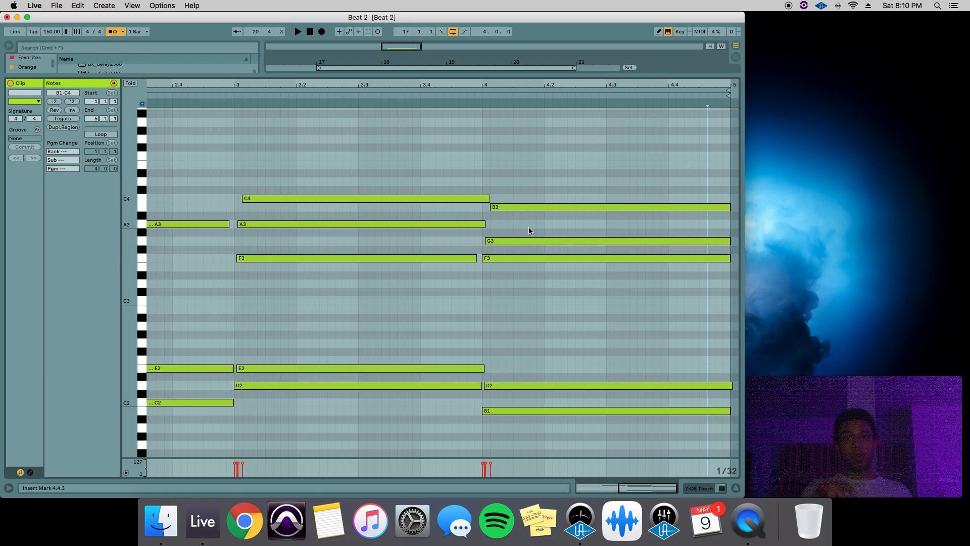
- Play back the progression with its humanized timing and review the clip's notes and its place in the arrangement
key(space)
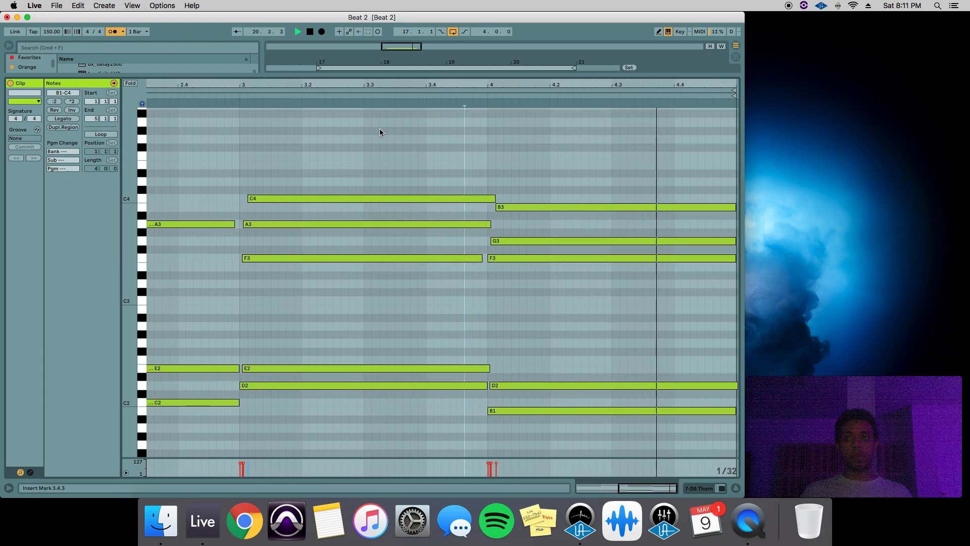
double_click(444, 86)
click(433, 136)
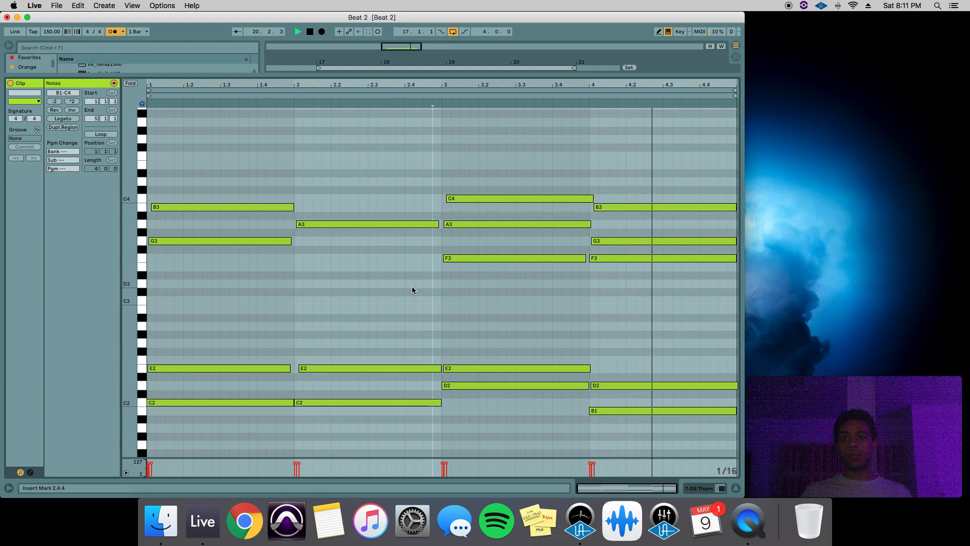
drag(277, 75, 313, 130)
click(313, 130)
drag(355, 64, 356, 63)
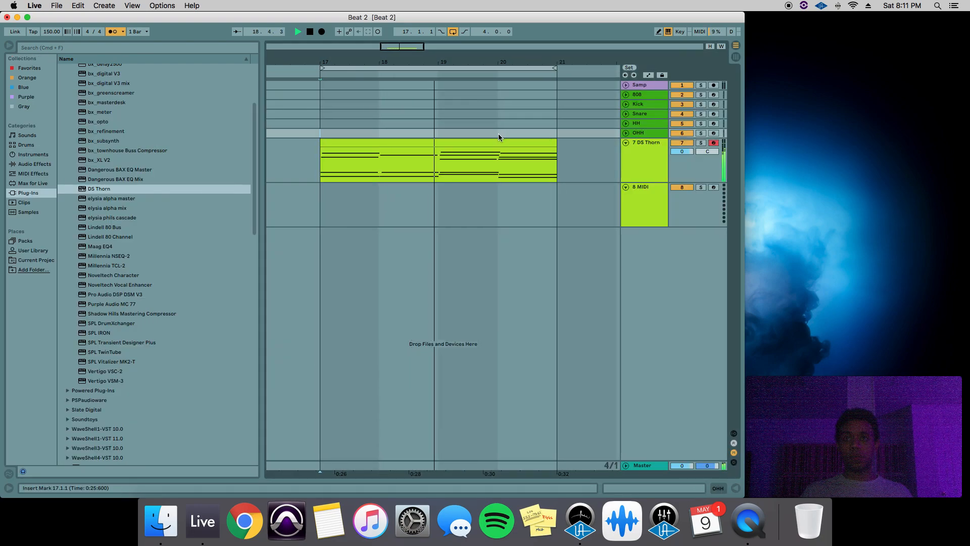
double_click(493, 141)
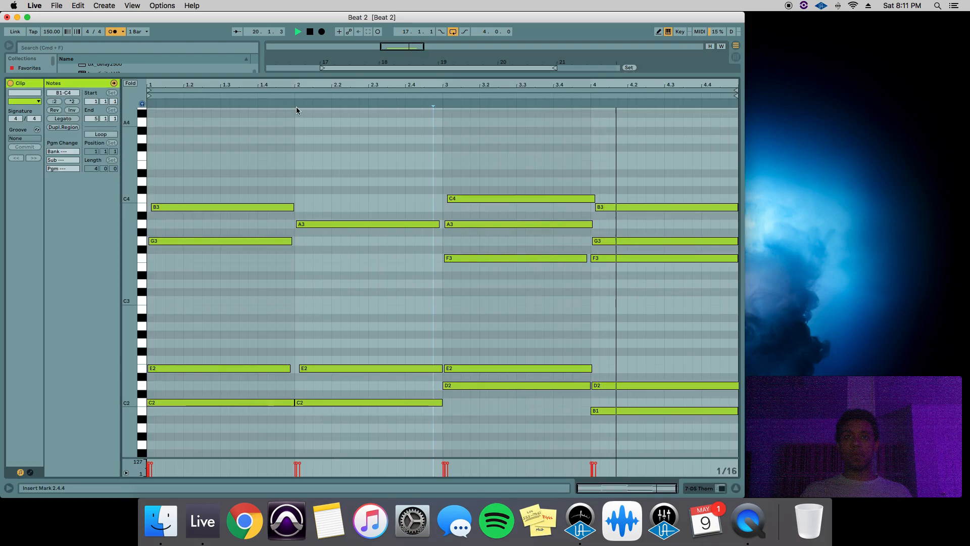
key(space)
- Duplicate the four-bar DS Thorn clip so the copy starts at bar 21
drag(340, 76, 320, 162)
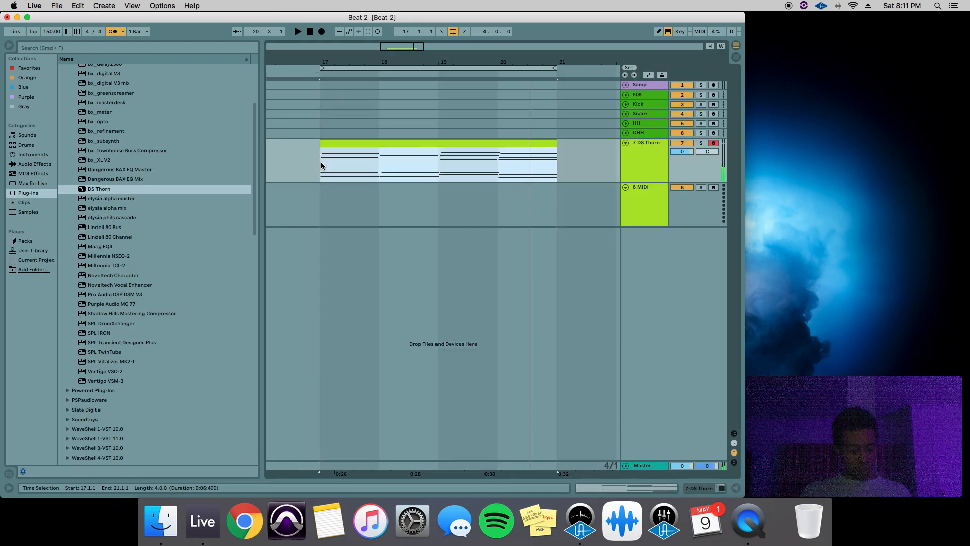
click(326, 155)
key(minus)
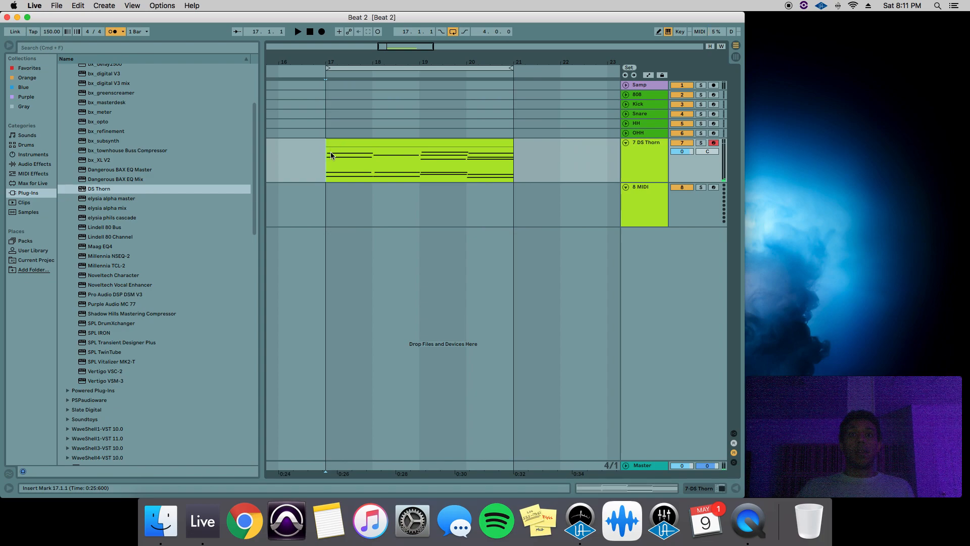
click(434, 144)
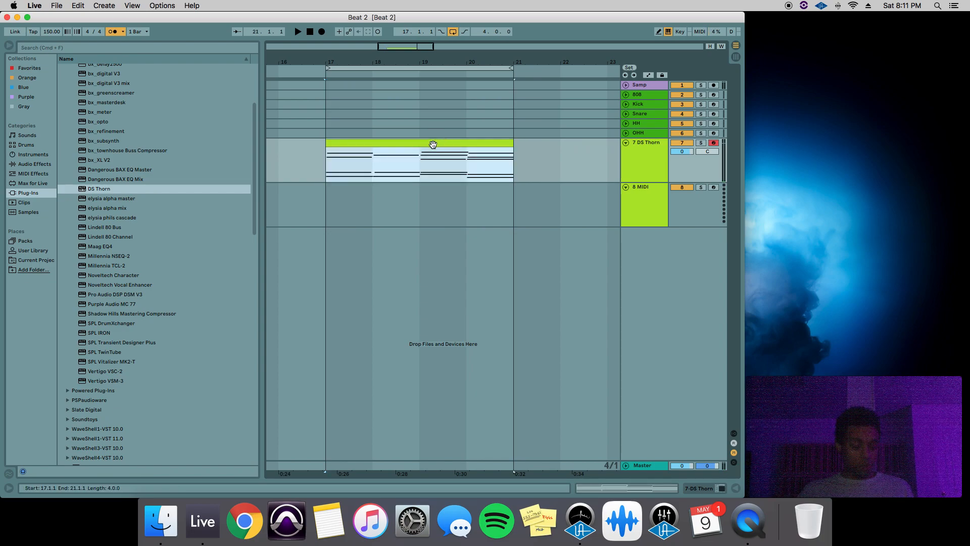
key(super+d)
scroll(384, 140, left, 3)
- Delete all notes from the original clip at bar 17 and recolor that clip orange
double_click(369, 142)
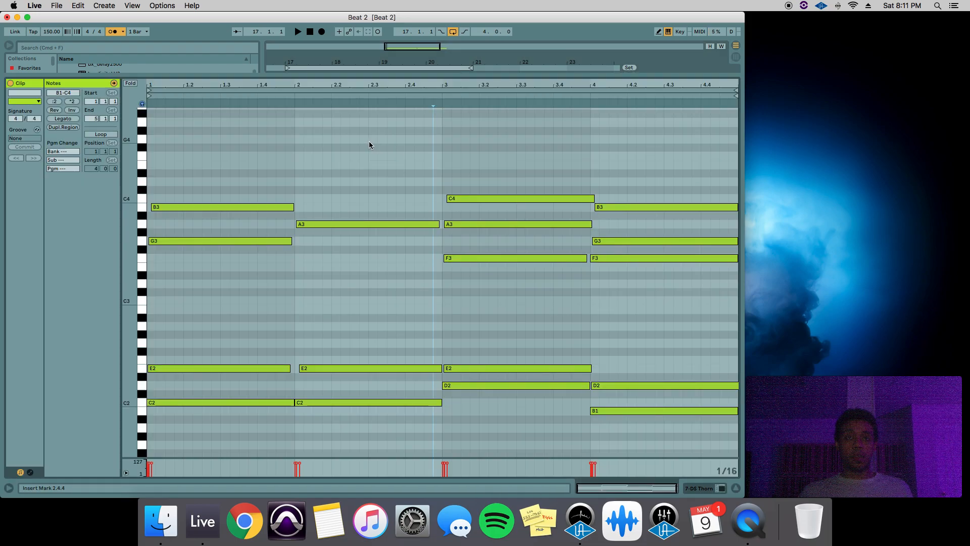
double_click(222, 75)
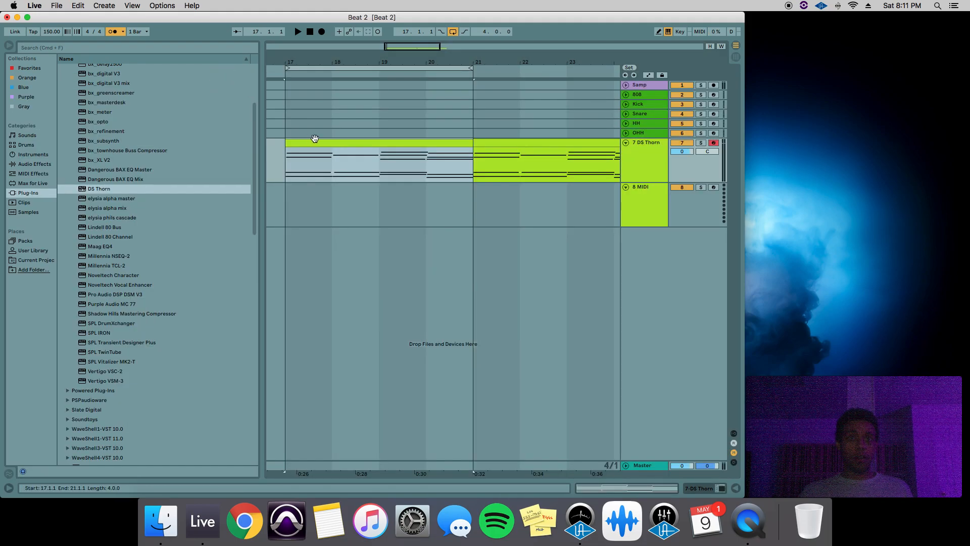
click(321, 143)
double_click(321, 143)
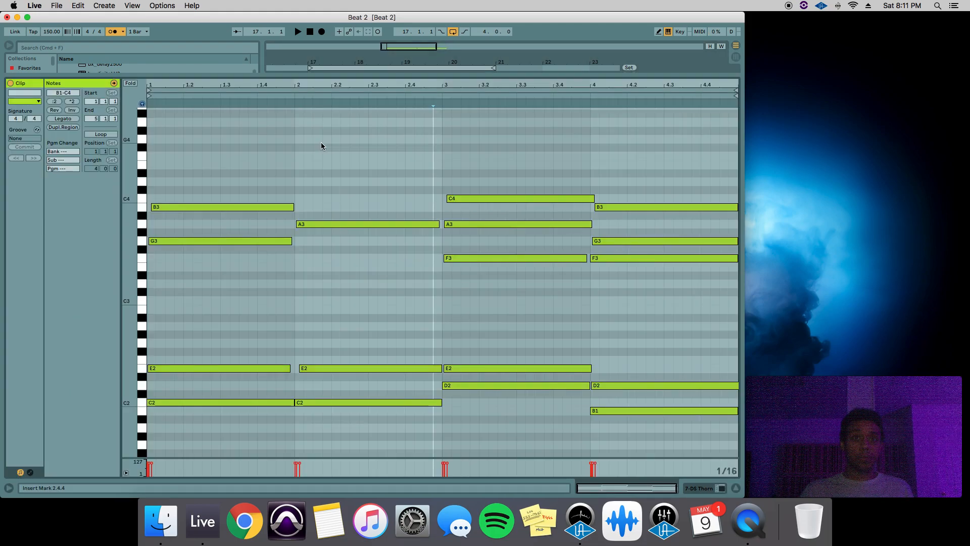
key(Delete)
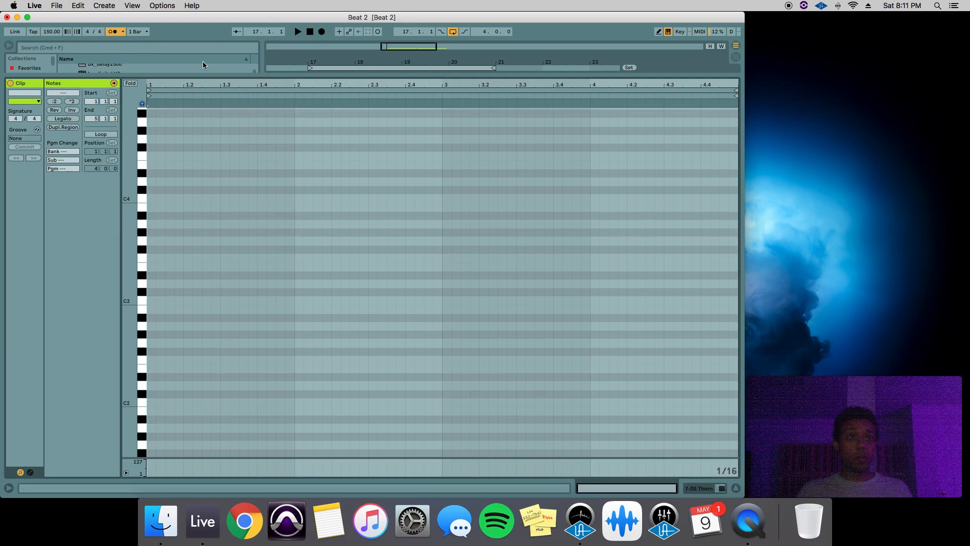
click(31, 102)
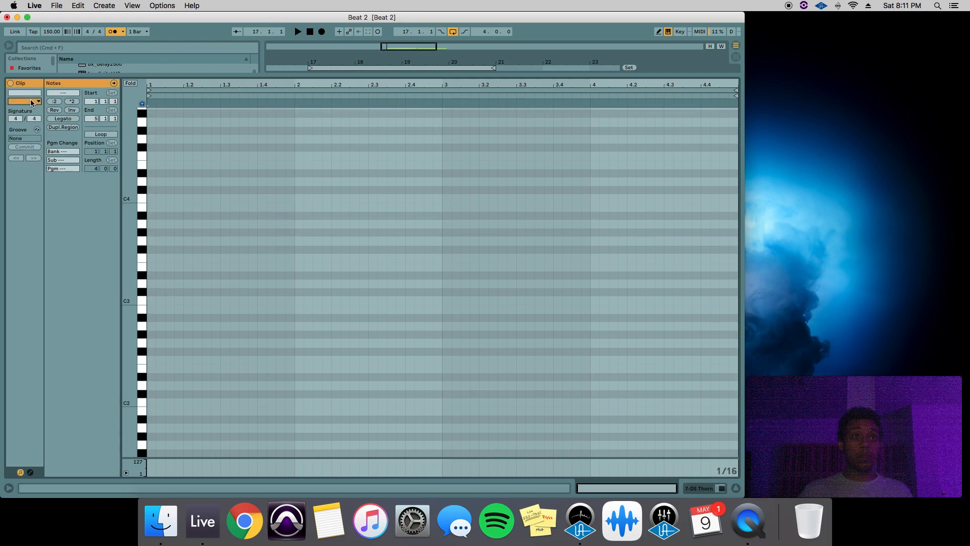
drag(347, 78, 344, 152)
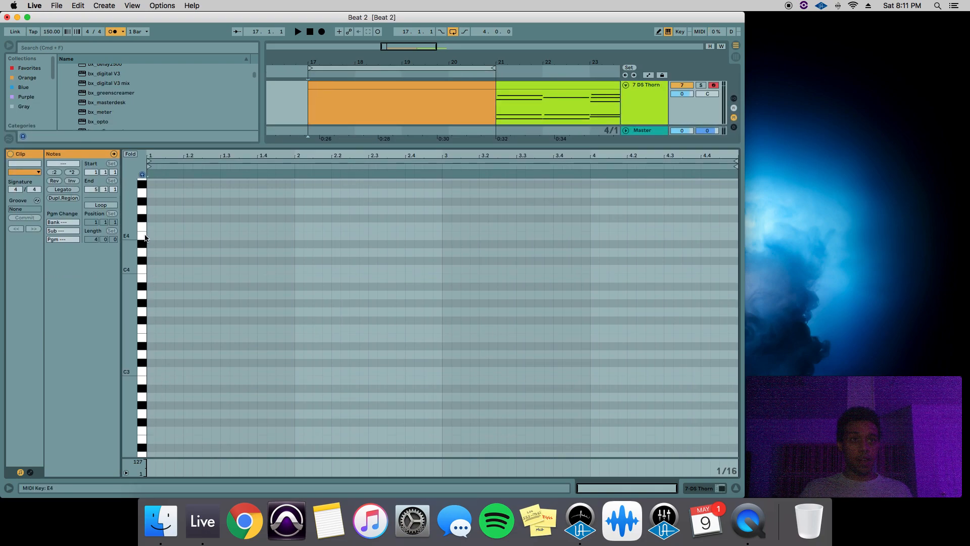
- Place an A note at the start of the empty clip, lengthen it to one full bar and transpose it to A3
click(150, 193)
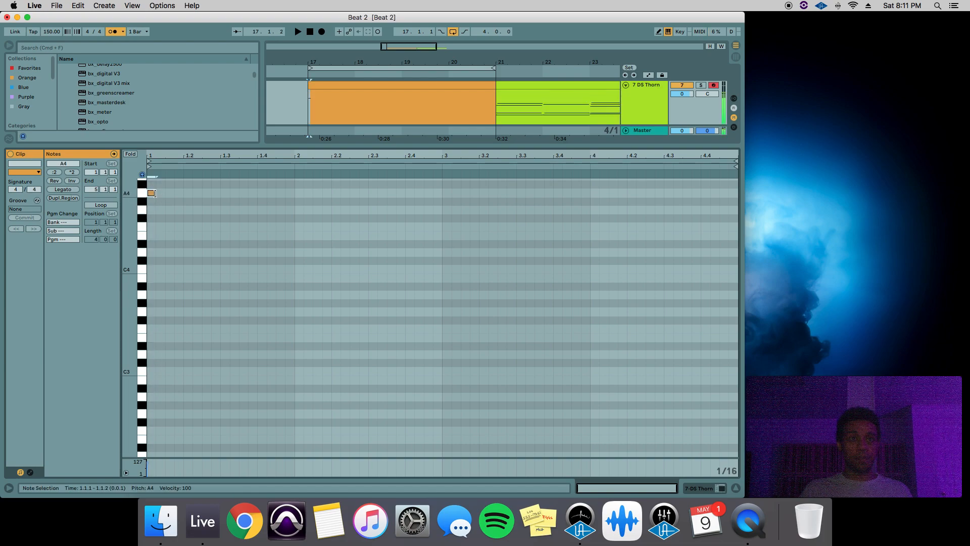
scroll(161, 202, up, 2)
scroll(161, 203, up, 1)
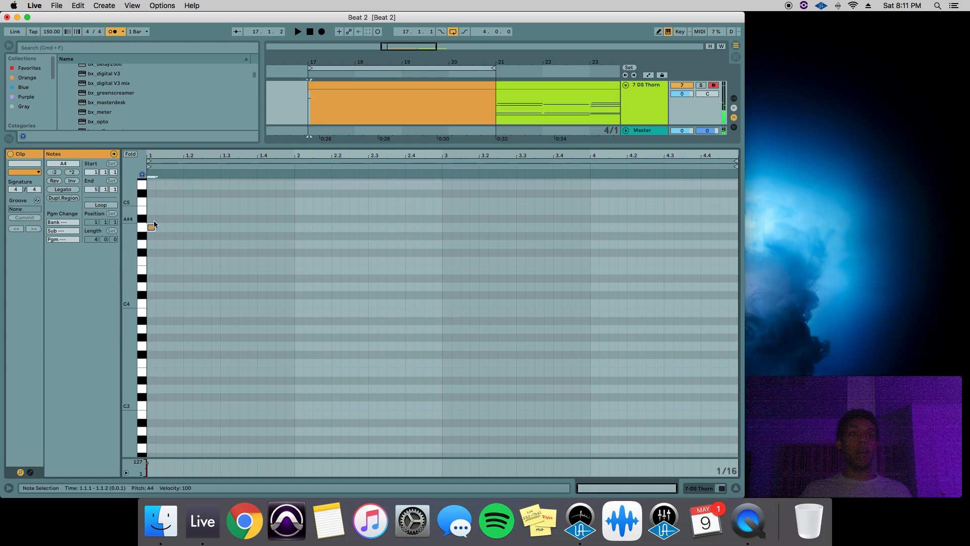
drag(155, 226, 294, 227)
key(shift+Down)
key(shift+Down)
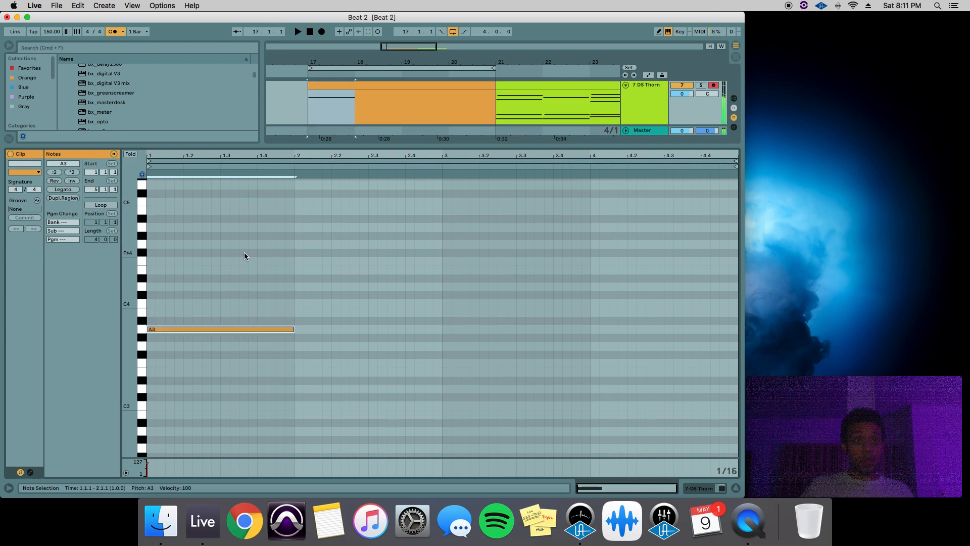
key(shift+Up)
click(226, 287)
click(181, 329)
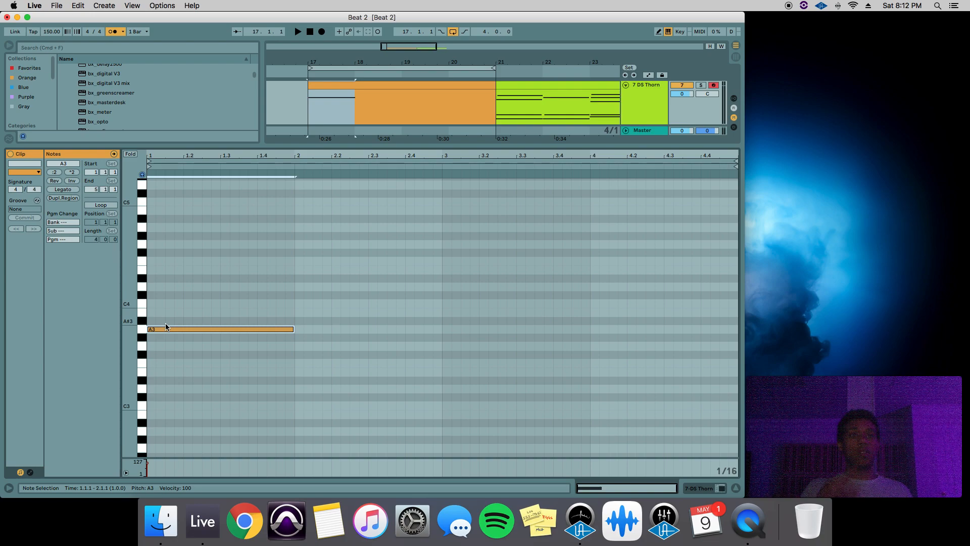
- Copy the A3 note up to C4 and E4 to complete the first-bar chord, and audition it
drag(162, 331, 161, 269)
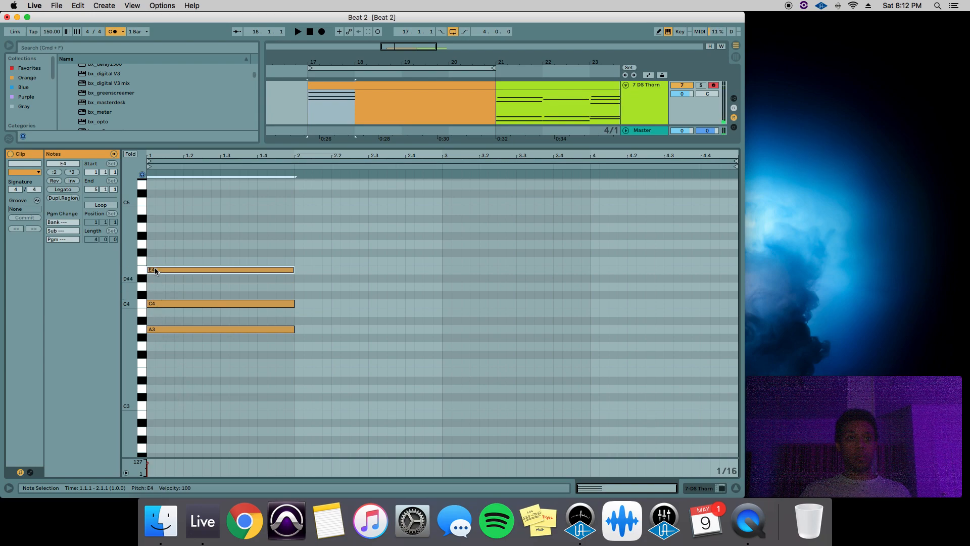
drag(163, 354, 191, 268)
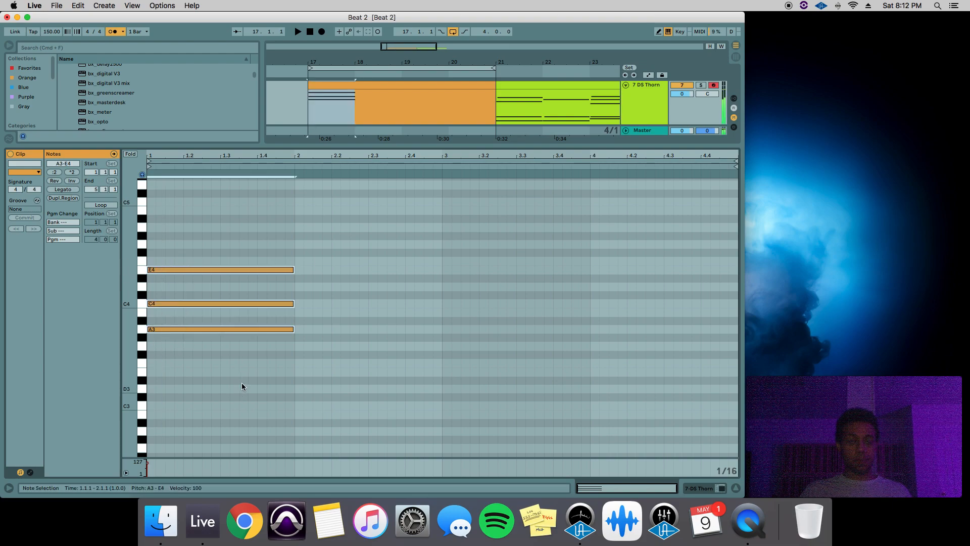
click(267, 371)
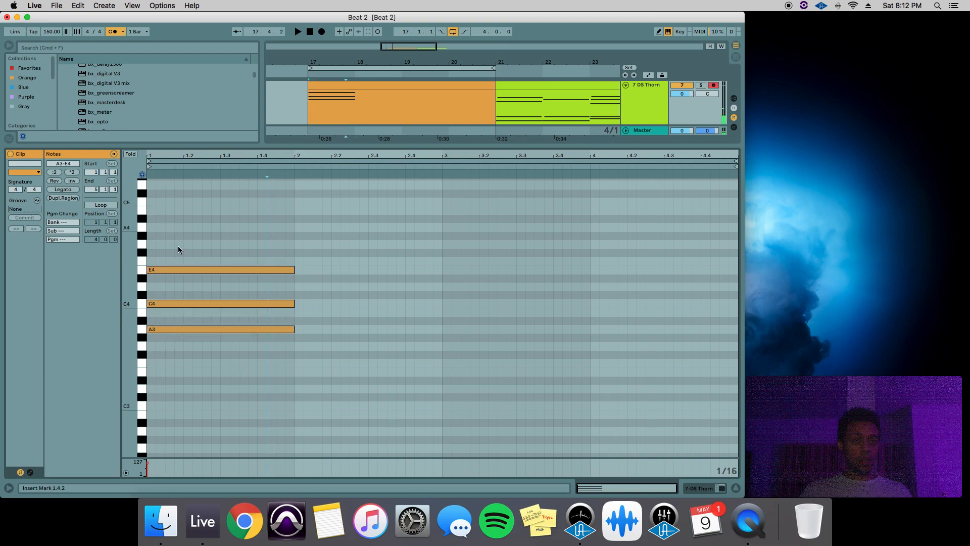
- Copy notes into the next two bars to form F3, A3, C4 in bar 2 and G#3, B3, D4 in bar 3
mouse_move(244, 329)
mouse_down()
mouse_move(360, 353)
mouse_move(369, 368)
mouse_move(340, 303)
mouse_up()
drag(375, 429, 498, 286)
click(335, 375)
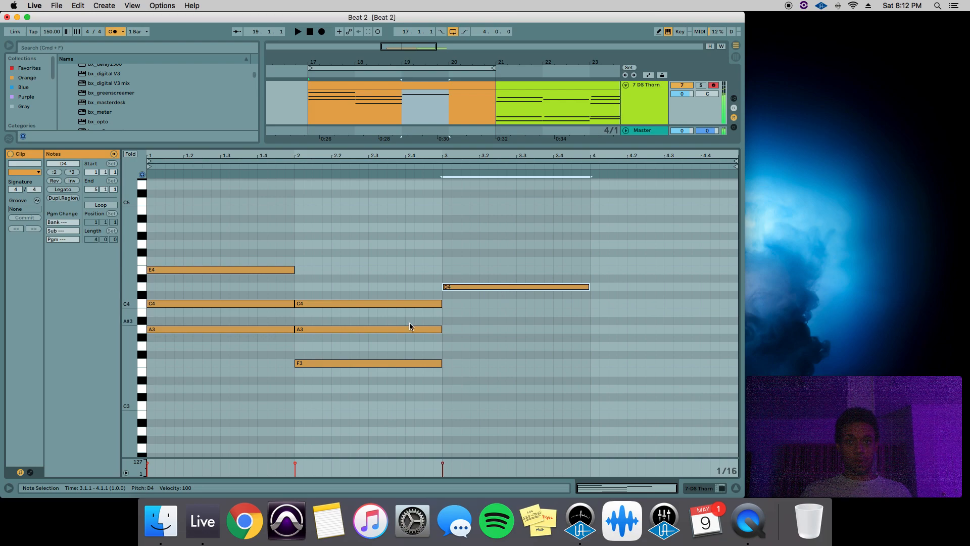
drag(402, 332, 509, 338)
- Audition the three chords and lower the third chord's bottom note to G3
drag(272, 365, 236, 281)
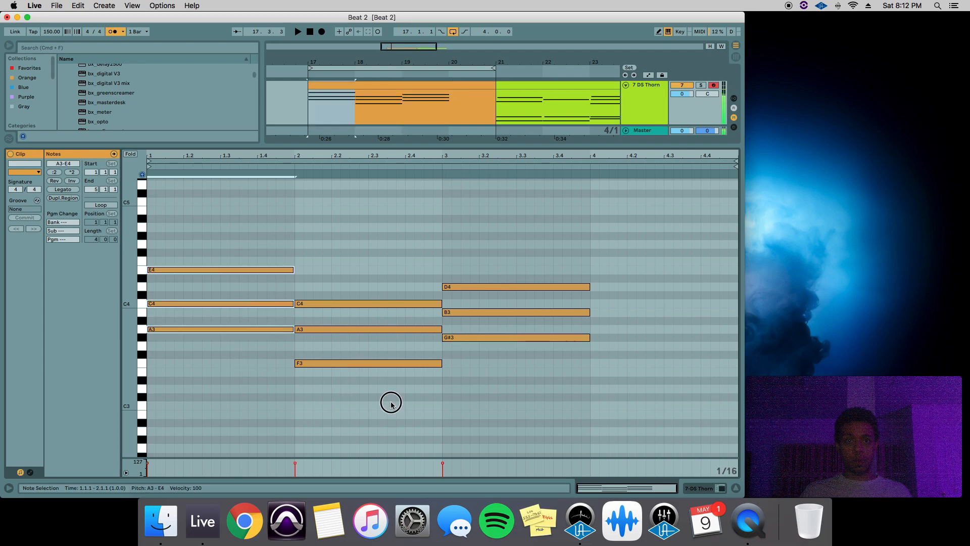
drag(390, 402, 417, 222)
drag(507, 336, 507, 345)
drag(203, 354, 270, 258)
drag(399, 412, 424, 247)
drag(521, 367, 517, 245)
- Build a fourth-bar chord from C4, E4 and G4, and audition all four chords in order
click(618, 255)
drag(556, 287, 667, 304)
drag(250, 344, 263, 239)
drag(366, 402, 406, 271)
drag(498, 378, 547, 258)
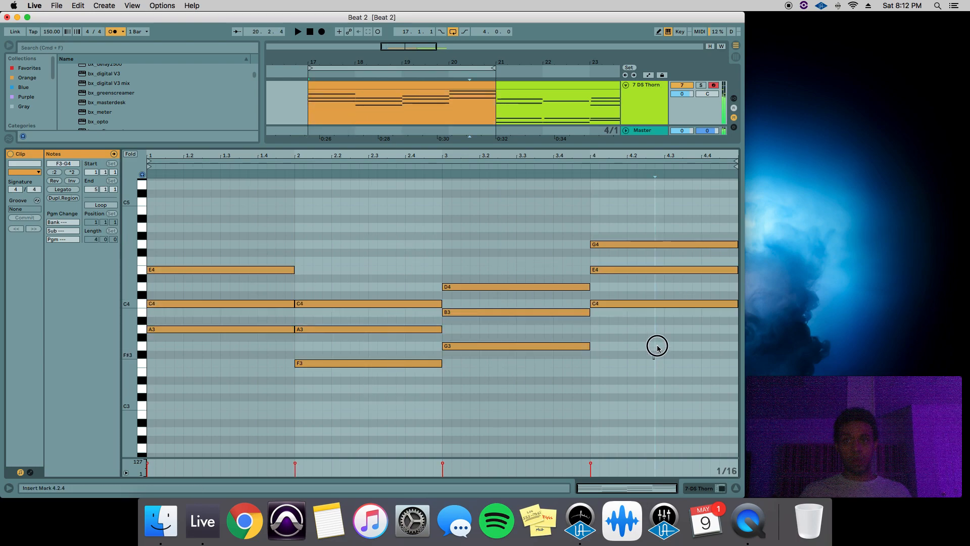
drag(655, 347, 587, 239)
- Save the project with the four new triads in place
click(304, 245)
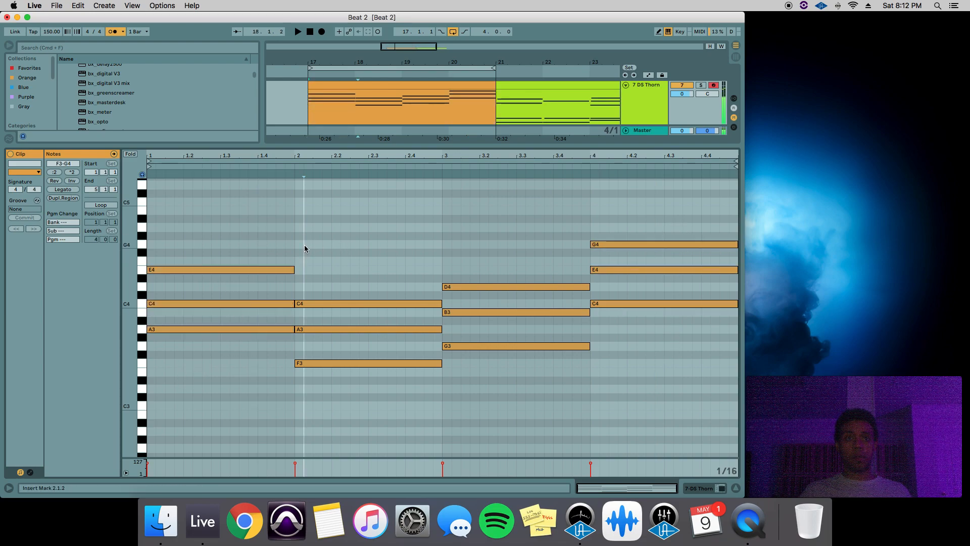
scroll(243, 345, down, 3)
scroll(350, 206, up, 3)
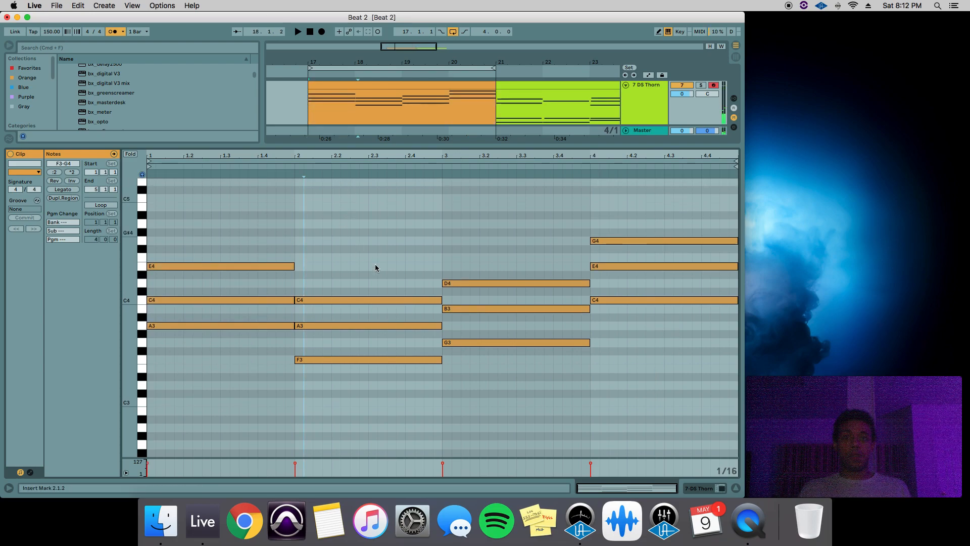
click(295, 225)
key(super+s)
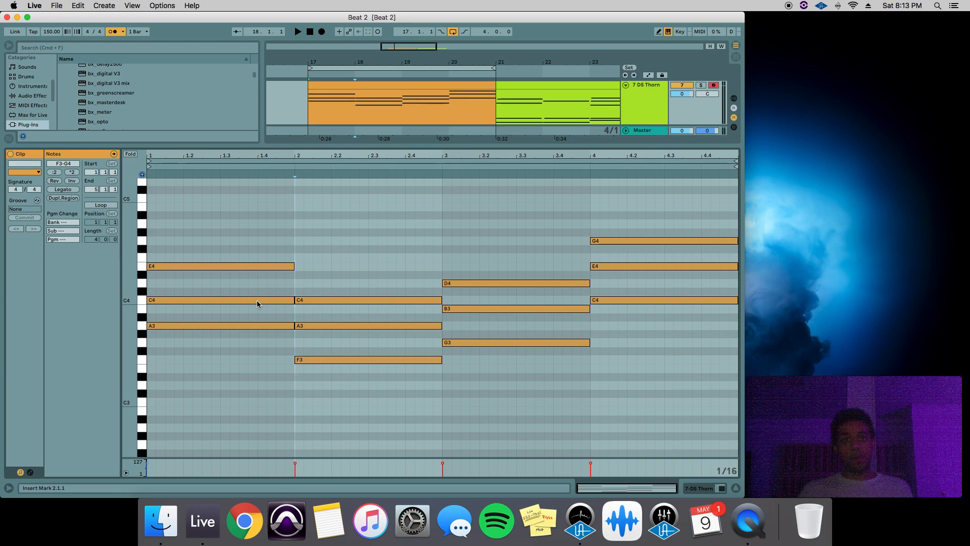
click(287, 228)
key(Right)
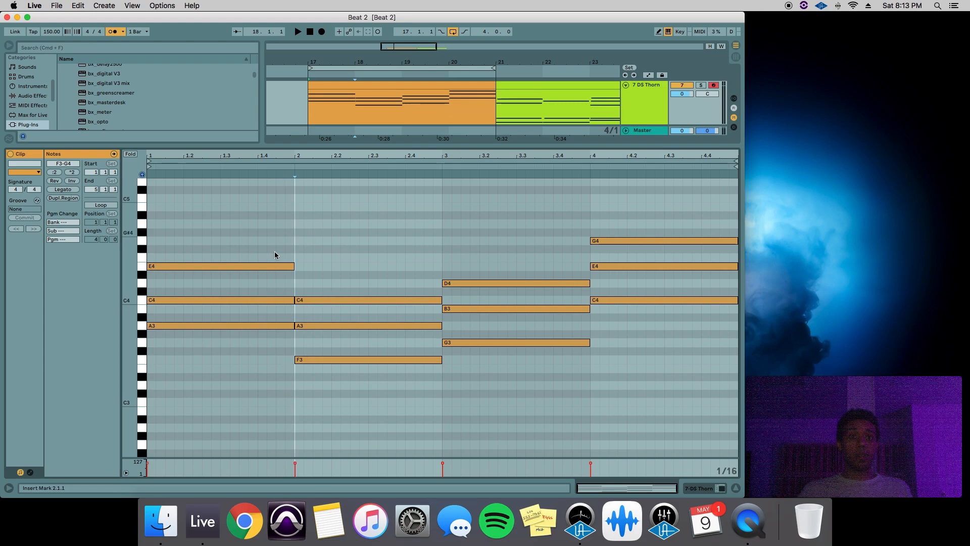
- Copy the first chord's E4 up to G4 and audition the extended chord
drag(164, 266, 169, 240)
drag(179, 366, 175, 215)
click(215, 274)
drag(179, 368, 193, 198)
- Add a one-bar B4 to the first chord and transpose it down an octave to B3
click(186, 227)
click(184, 209)
key(shift+Down)
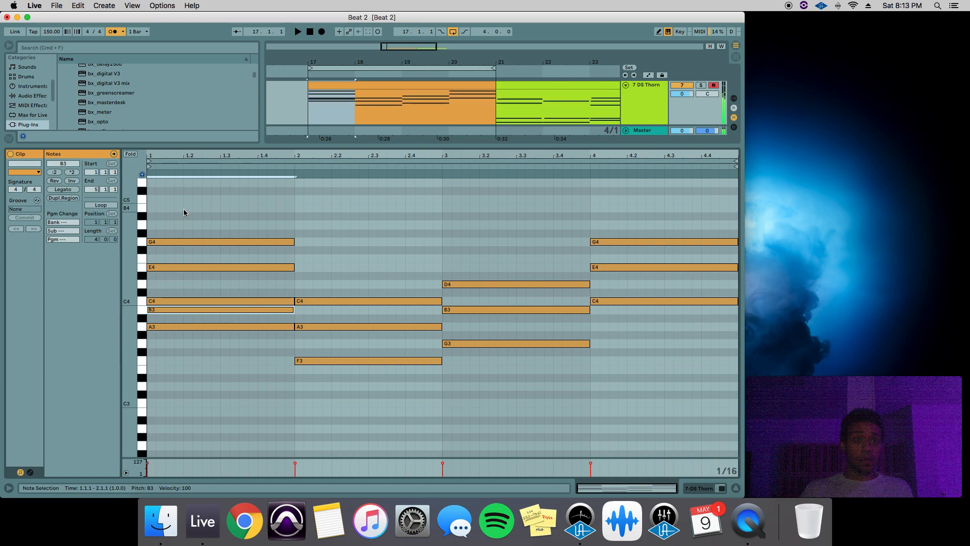
- Play back the first chord to audition it with the added B3
scroll(167, 321, up, 1)
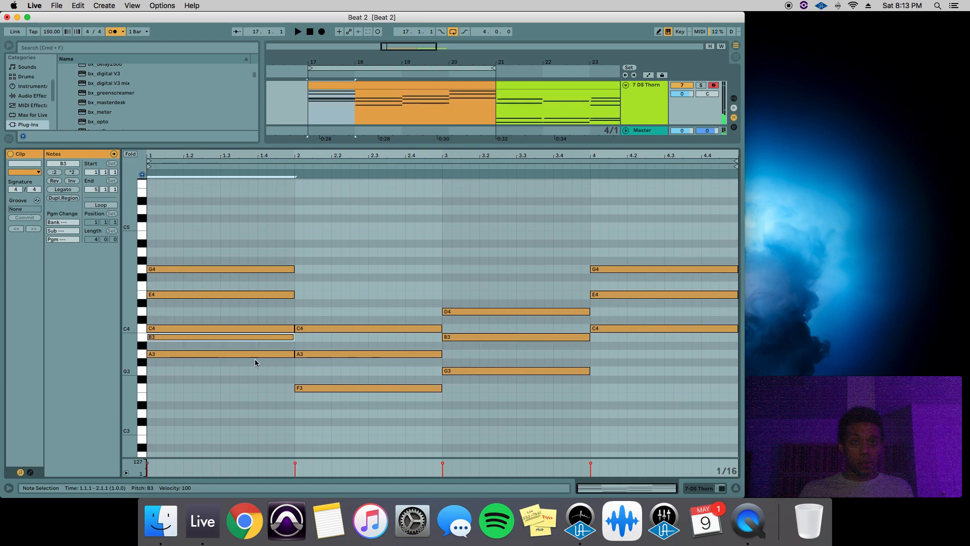
key(space)
click(304, 314)
key(space)
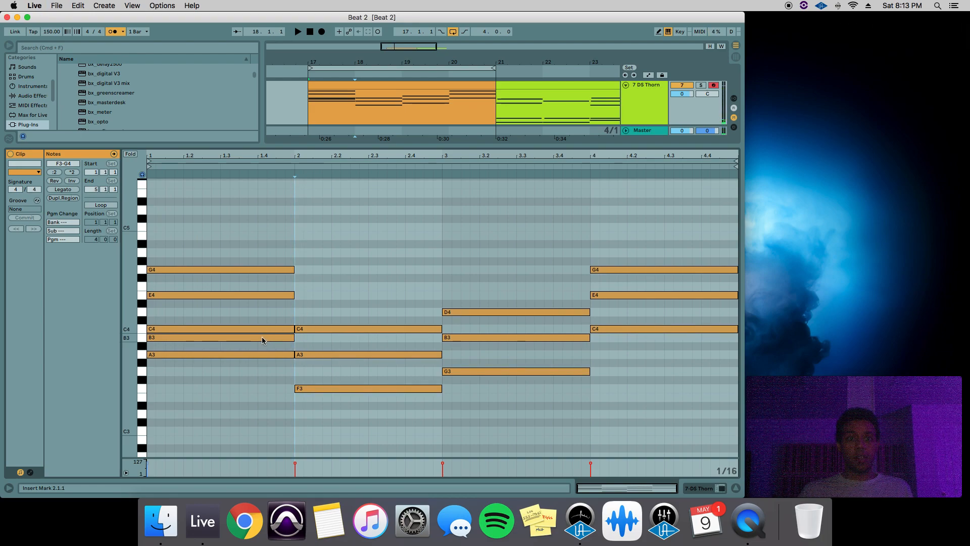
- Try the first chord's B3 an octave higher at B4, return it to B3, and audition the chord
click(280, 337)
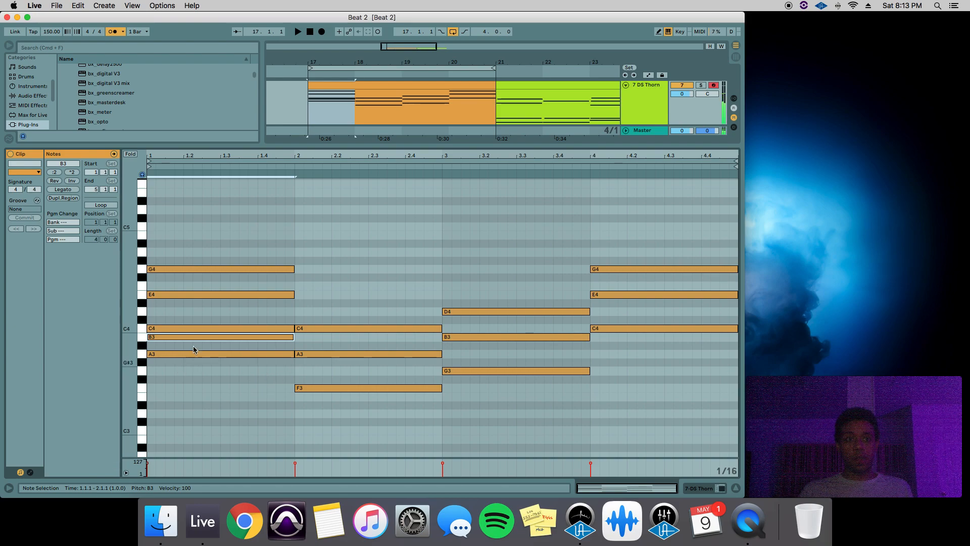
key(shift+Up)
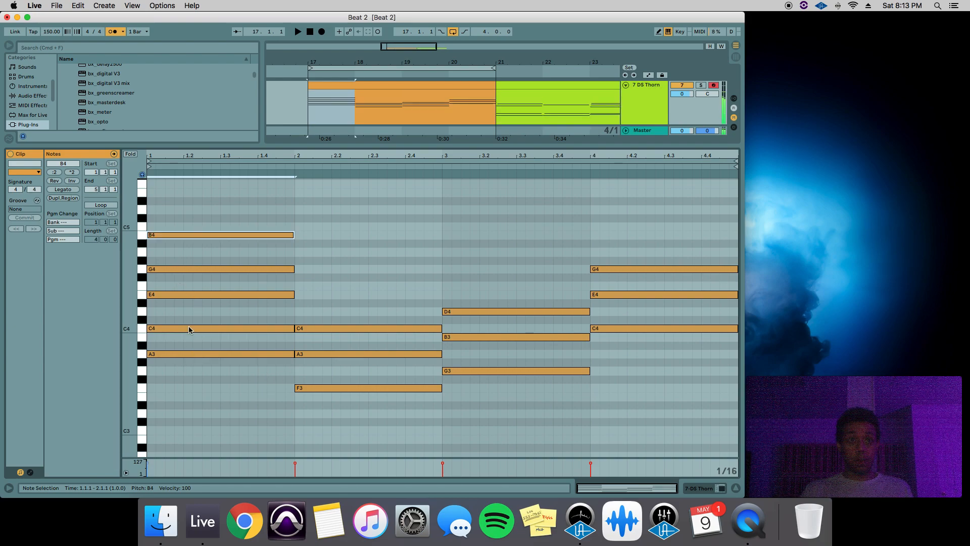
key(shift+Down)
click(295, 308)
key(space)
key(space)
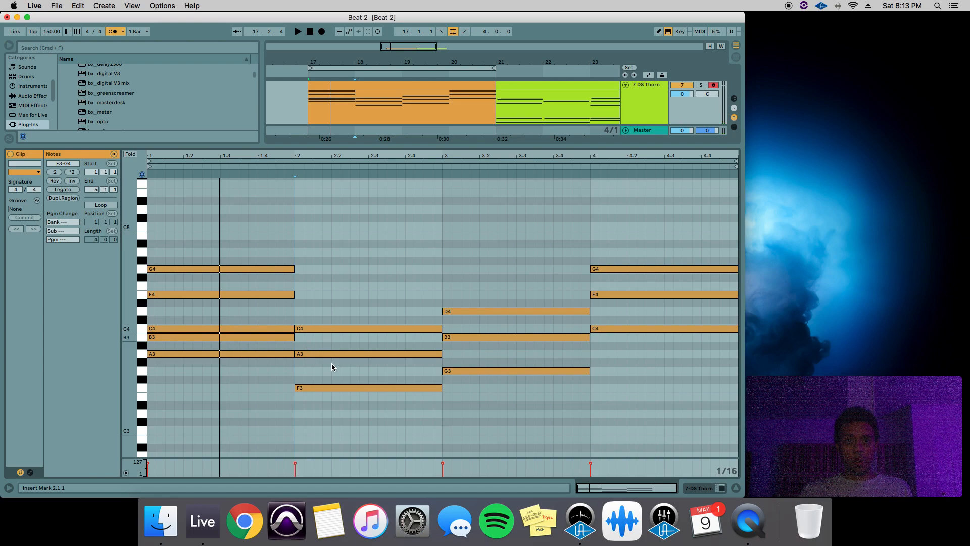
- Copy the second chord's C4 up to E4 to extend the chord
click(330, 389)
drag(321, 329, 323, 296)
click(321, 304)
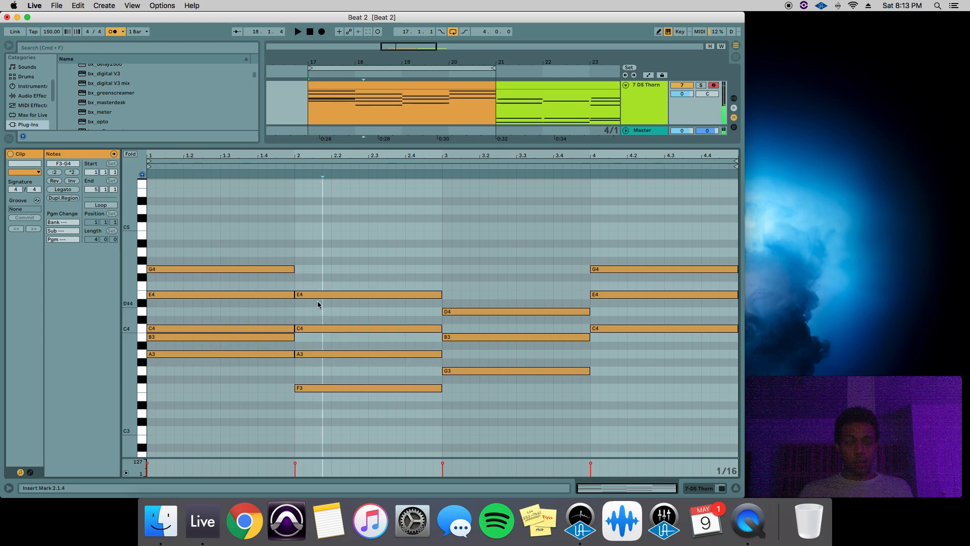
click(317, 296)
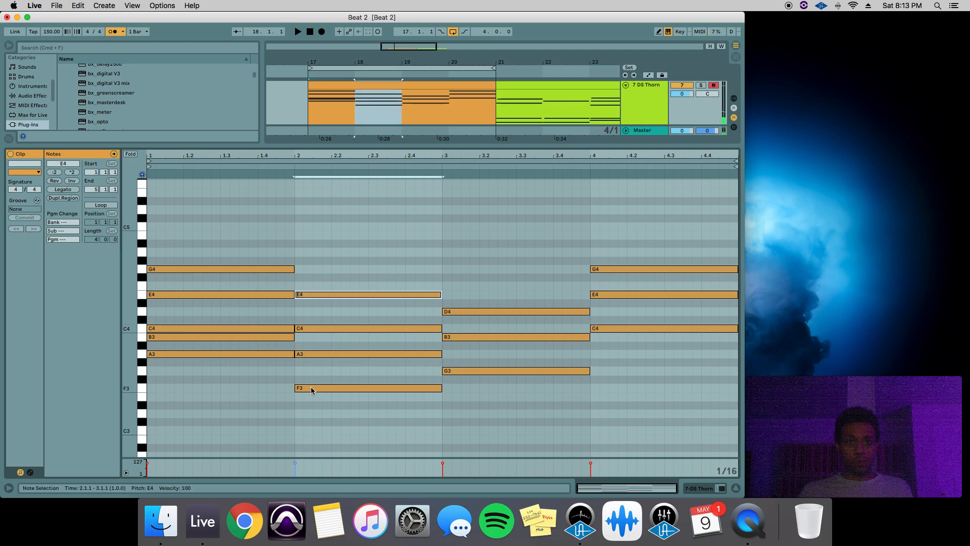
- Try the second chord's C4 an octave lower, and undo the transposition
click(310, 329)
key(shift+Down)
key(super+z)
click(338, 258)
- Add a one-bar B4 to the fourth chord and transpose it down an octave to B3
scroll(339, 304, up, 2)
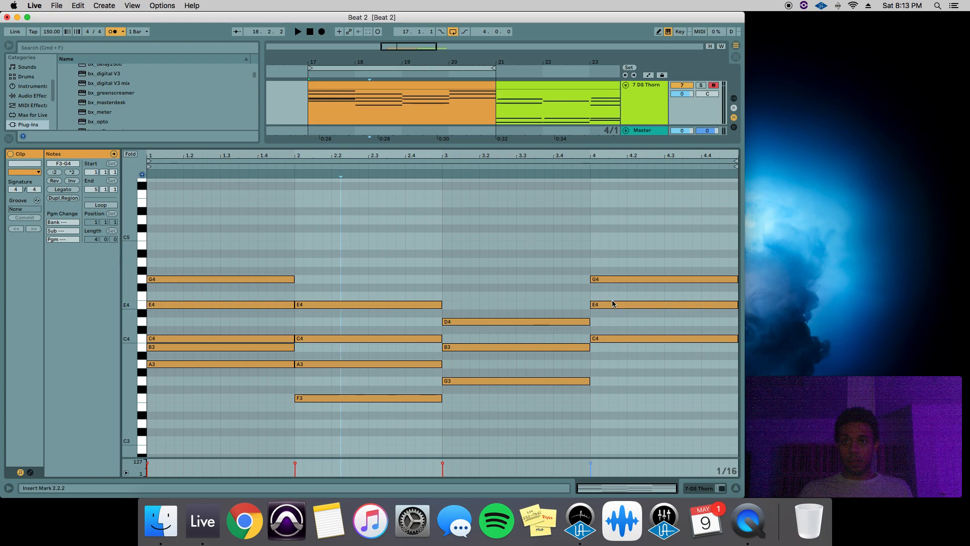
double_click(613, 245)
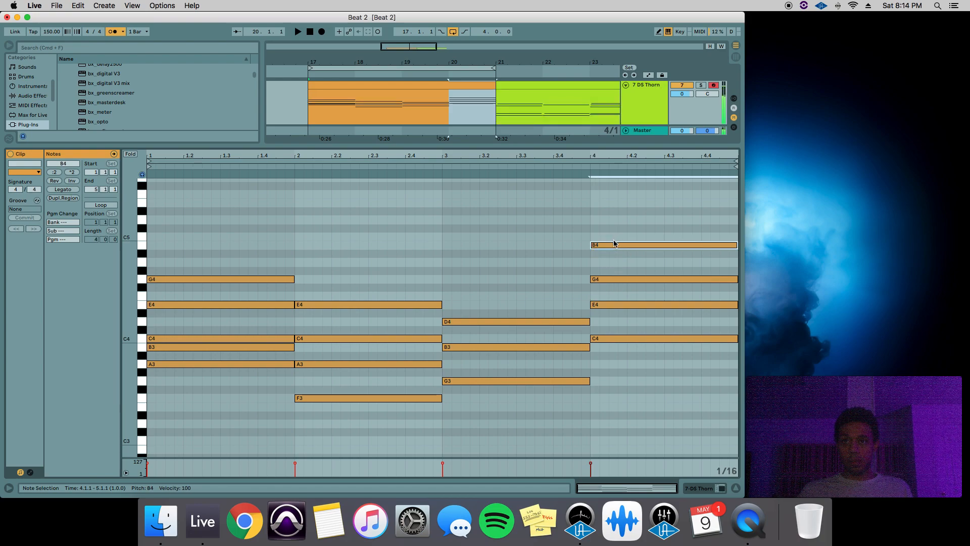
key(shift+Down)
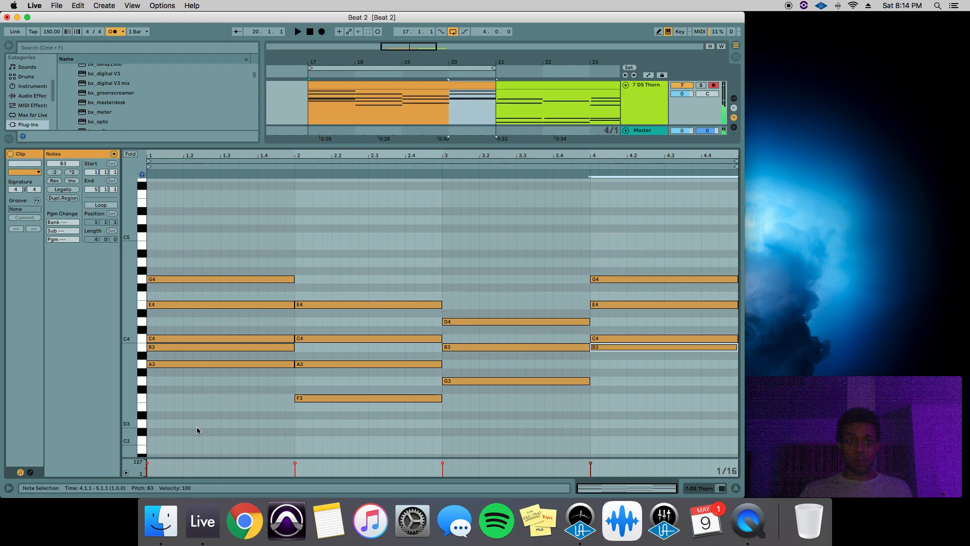
- Audition all four extended chords in order, finishing with the first chord again
drag(200, 428, 275, 263)
drag(370, 428, 398, 290)
drag(532, 429, 578, 298)
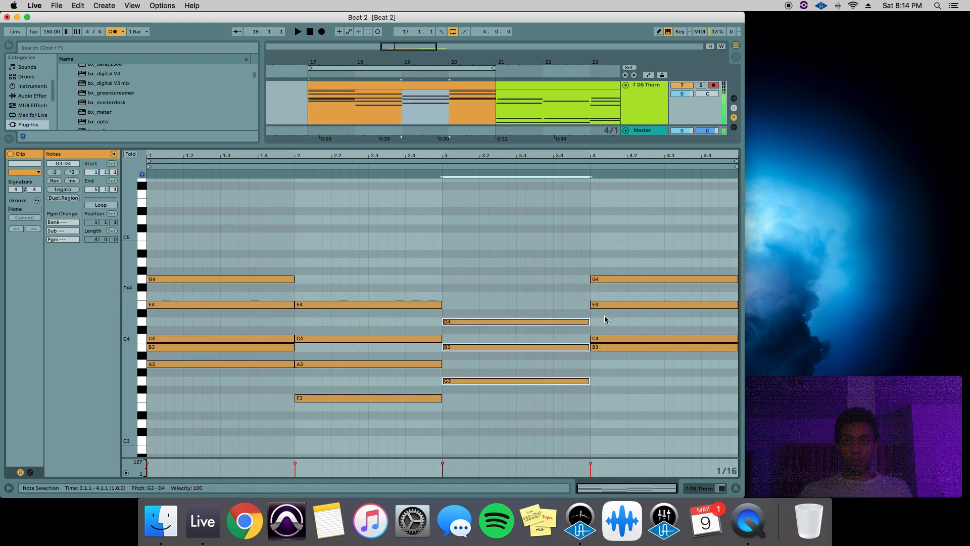
drag(659, 396, 658, 269)
drag(245, 385, 244, 232)
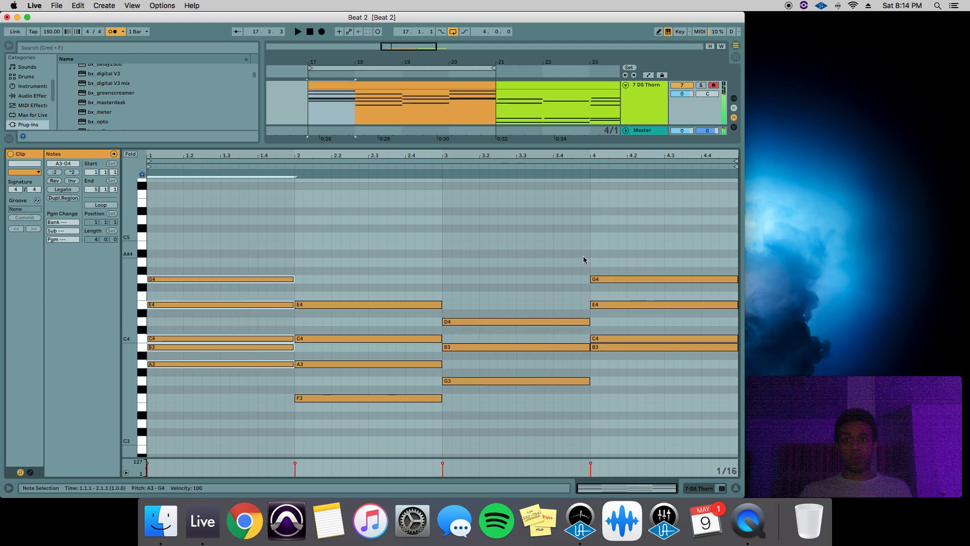
click(583, 256)
- Try the fourth chord's B3 an octave higher and an octave lower, and return it to B3
click(610, 347)
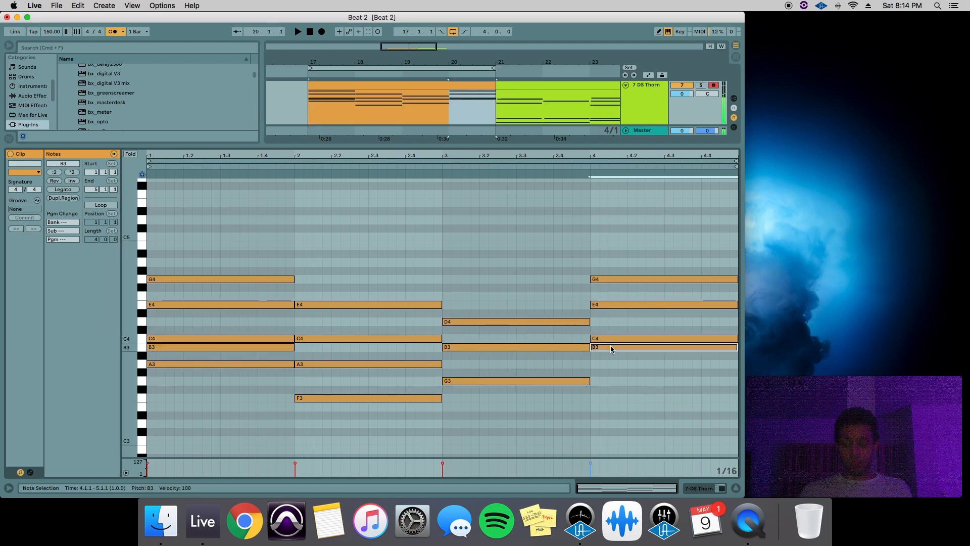
key(shift+Up)
key(shift+Down)
key(shift+Down)
key(shift+Up)
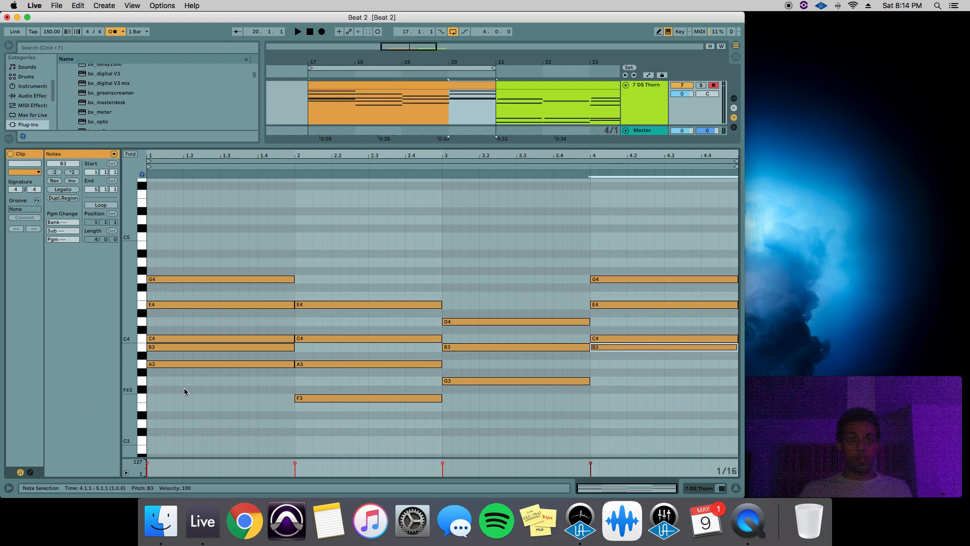
- Transpose the two lowest notes of each of the four chords down an octave
click(204, 384)
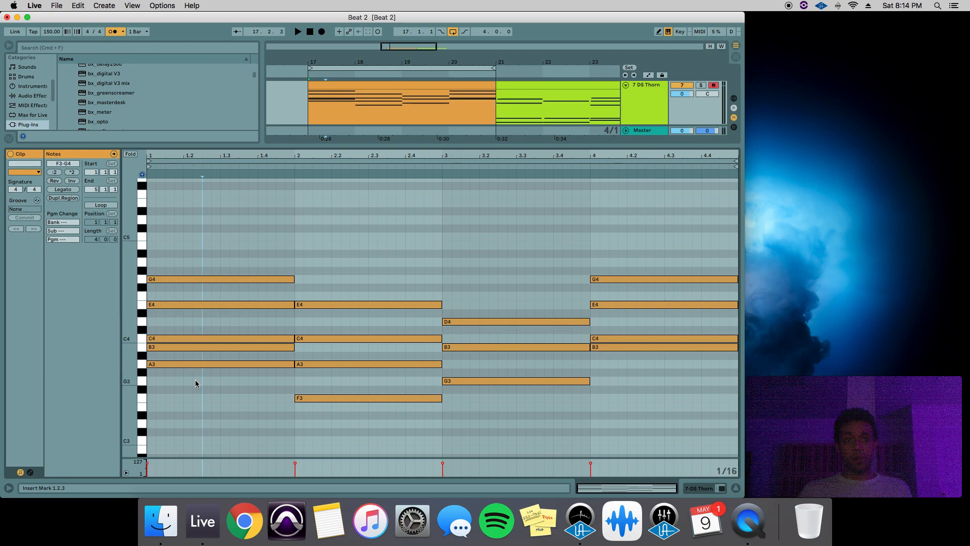
drag(196, 384, 221, 345)
drag(337, 418, 361, 360)
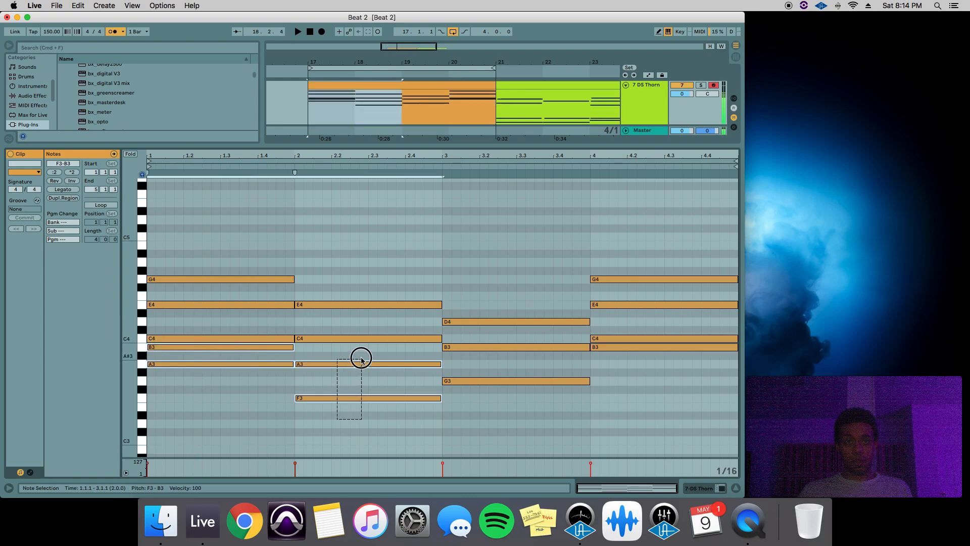
drag(535, 412, 535, 344)
drag(628, 371, 630, 346)
key(shift+Down)
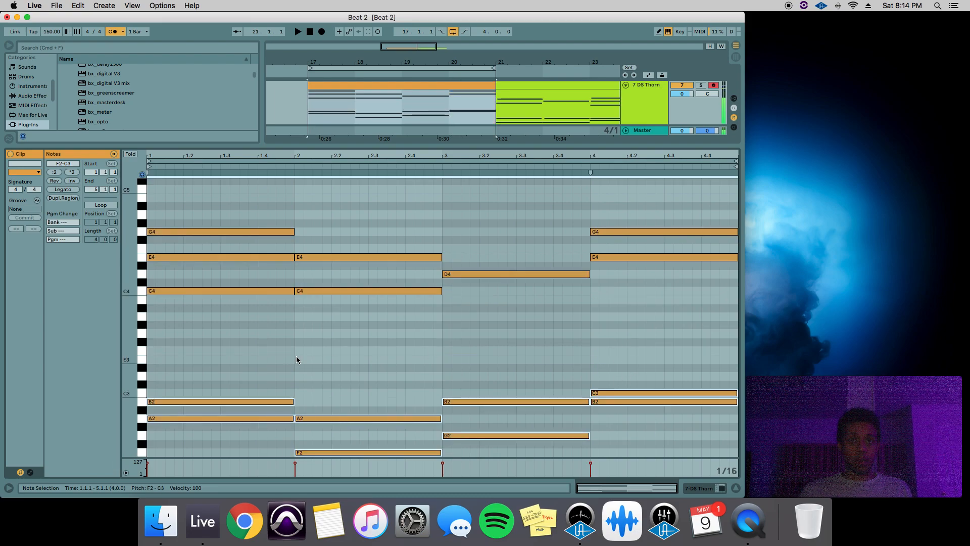
- Play the progression to audition the wider voicings
click(266, 358)
key(space)
click(337, 389)
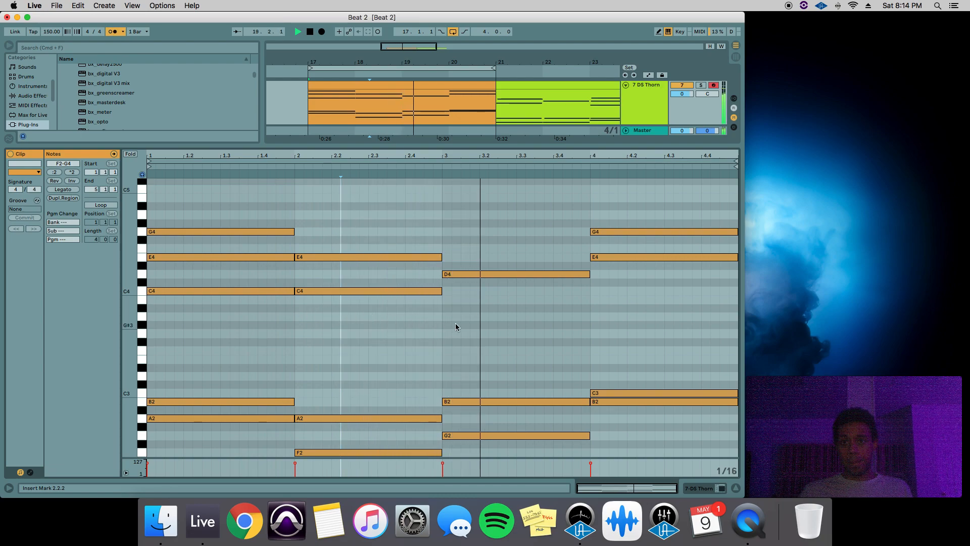
click(441, 348)
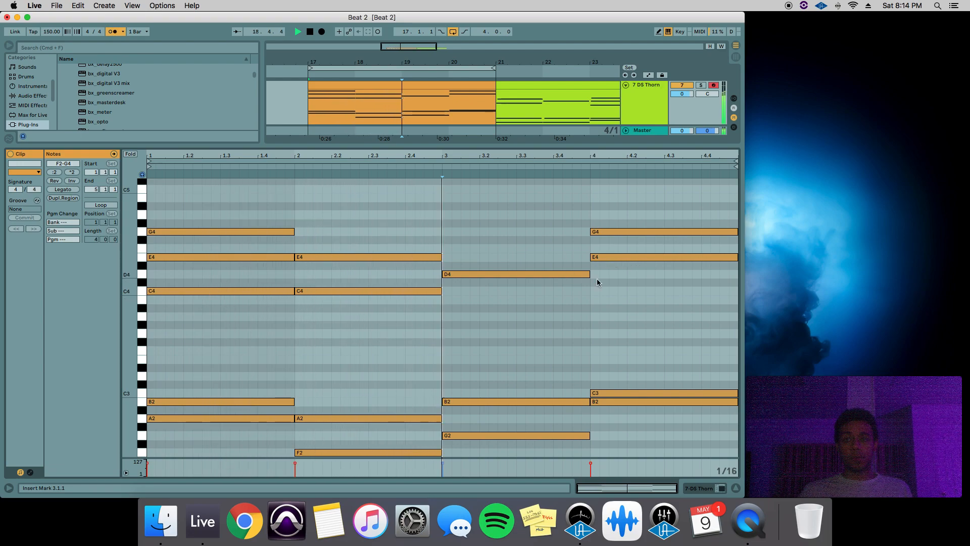
- Stop playback and lower the fourth chord's E4 two semitones to D4
click(618, 258)
key(space)
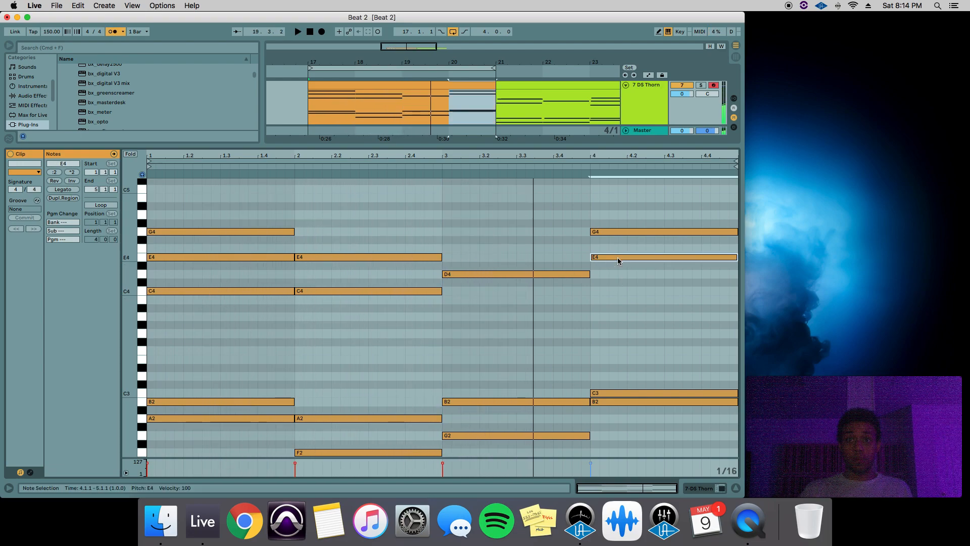
key(Down)
key(Down)
- Audition the upper notes of each chord in order, and play the progression with the fourth bar's D4
drag(227, 325, 279, 219)
drag(378, 330, 411, 224)
drag(528, 323, 568, 203)
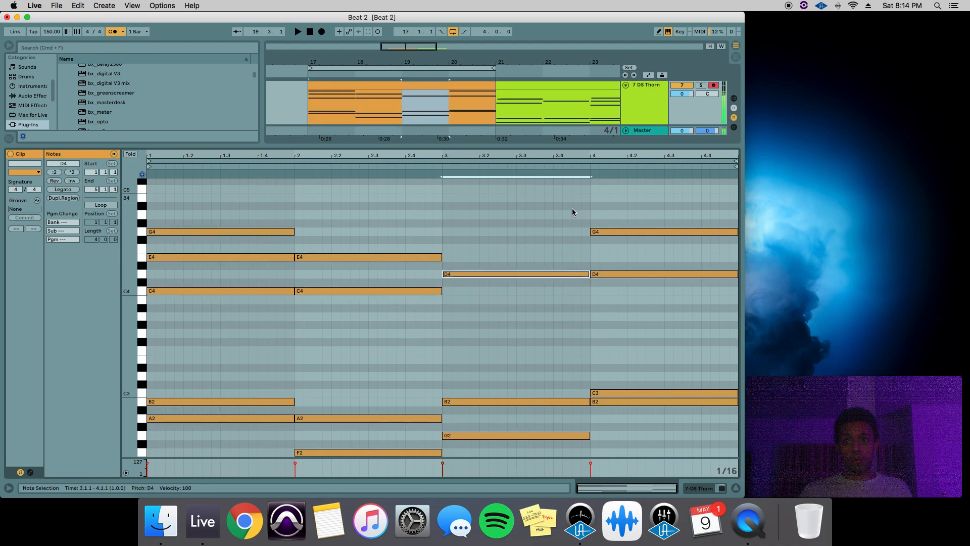
drag(641, 324, 657, 191)
drag(229, 321, 248, 207)
key(space)
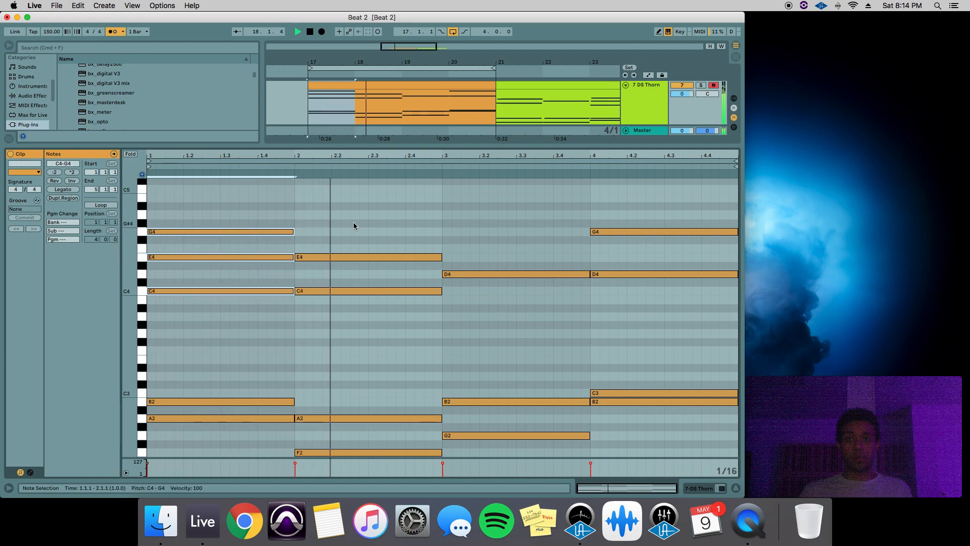
click(354, 220)
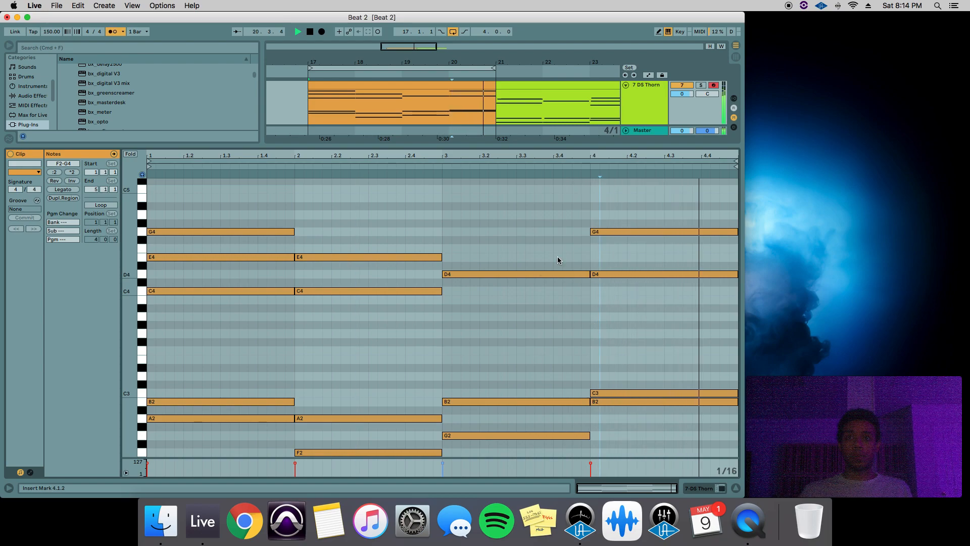
- Lower the fourth chord's G4 to F4 and its D4 to B3
click(600, 238)
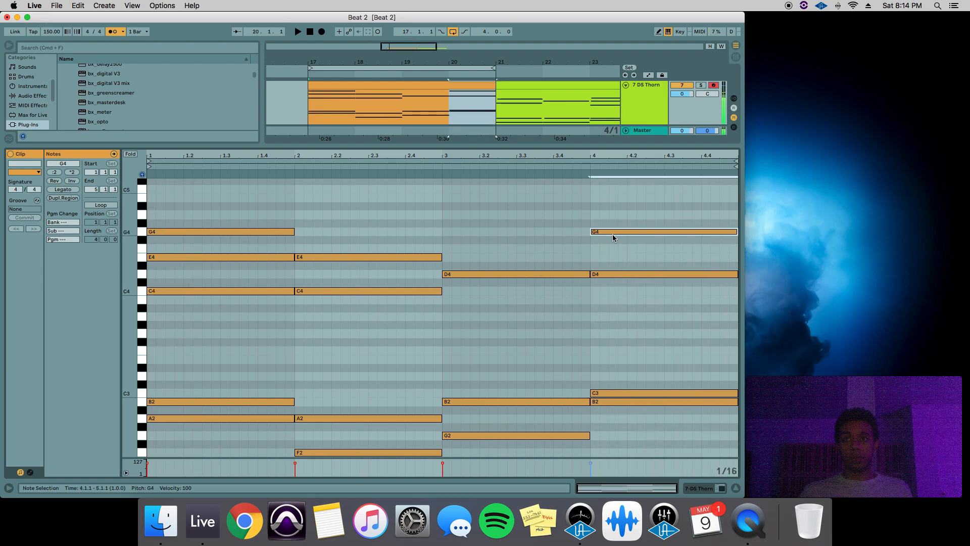
drag(605, 301, 616, 231)
click(609, 250)
click(602, 231)
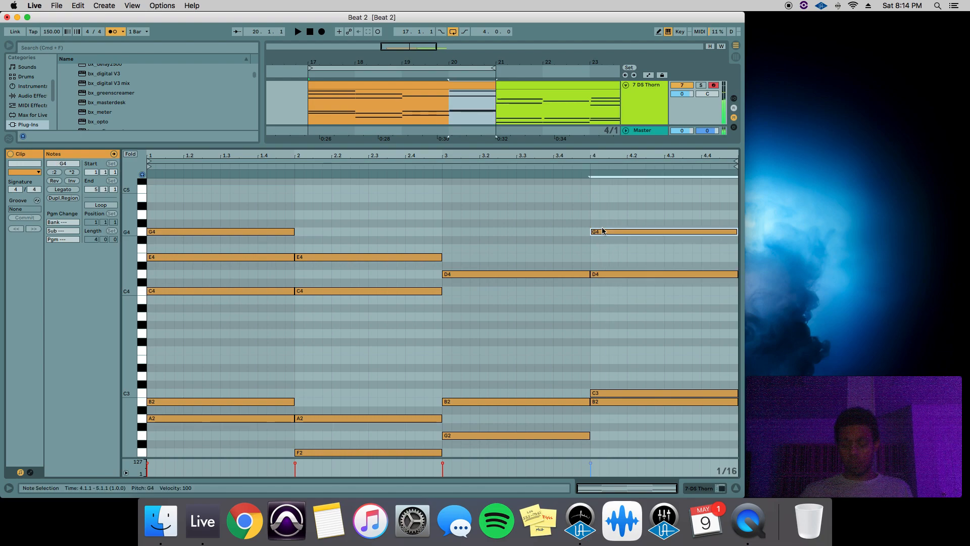
key(Down)
key(Down)
click(621, 273)
key(Down)
key(Down)
key(Down)
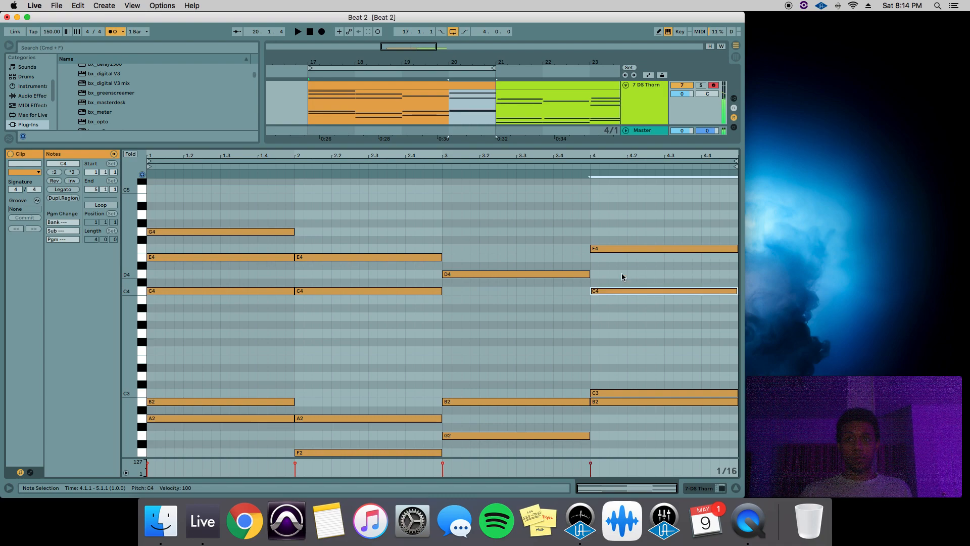
- Audition the upper notes chord by chord, and play the progression with F4 and B3 in the fourth bar
drag(193, 309, 218, 213)
drag(323, 320, 361, 228)
drag(477, 309, 521, 249)
drag(637, 347, 673, 217)
drag(194, 308, 219, 197)
key(space)
click(242, 200)
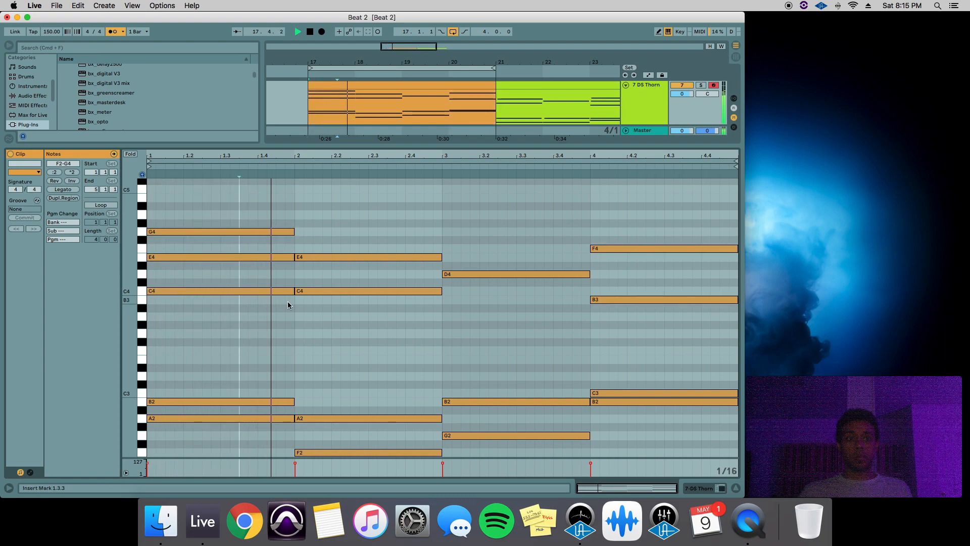
- Raise the fourth chord's C3 two semitones to D3
scroll(321, 342, down, 1)
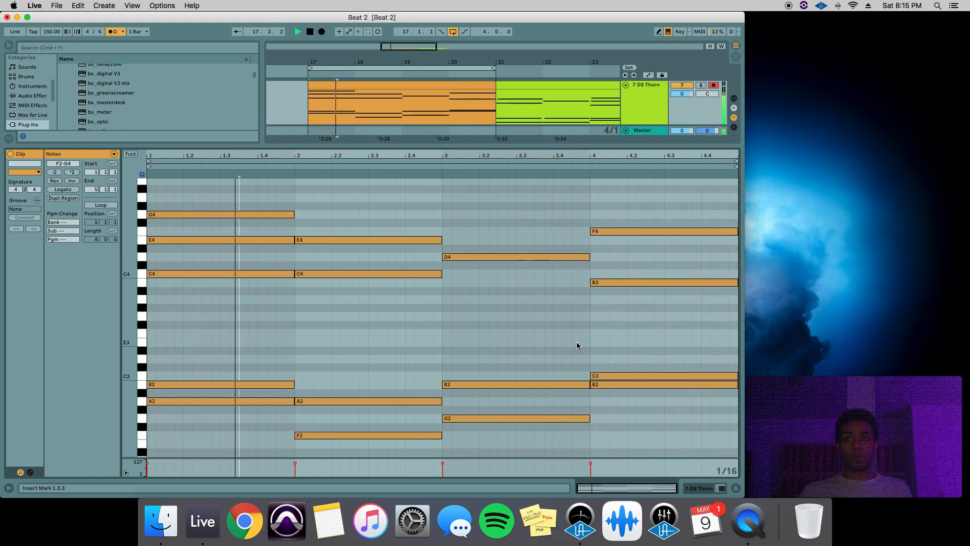
click(616, 377)
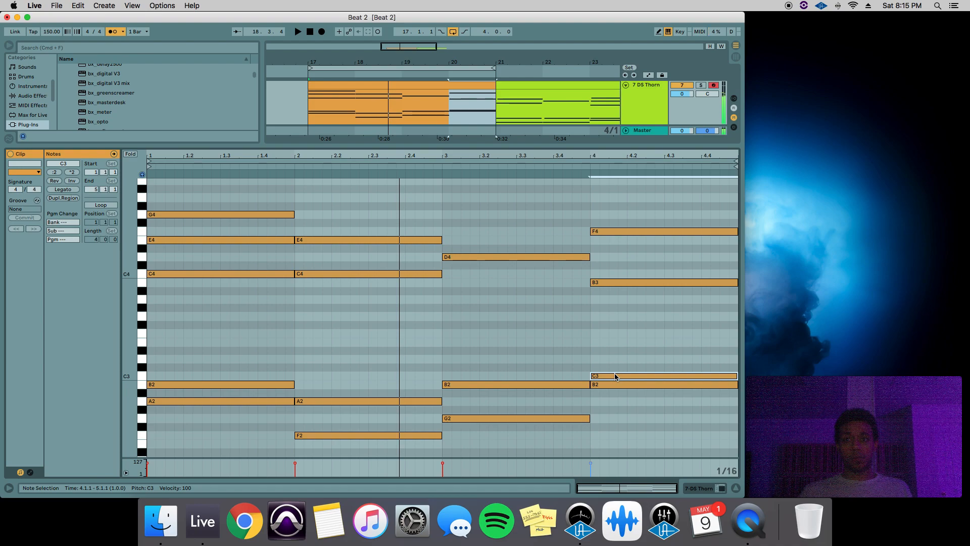
key(Up)
key(Up)
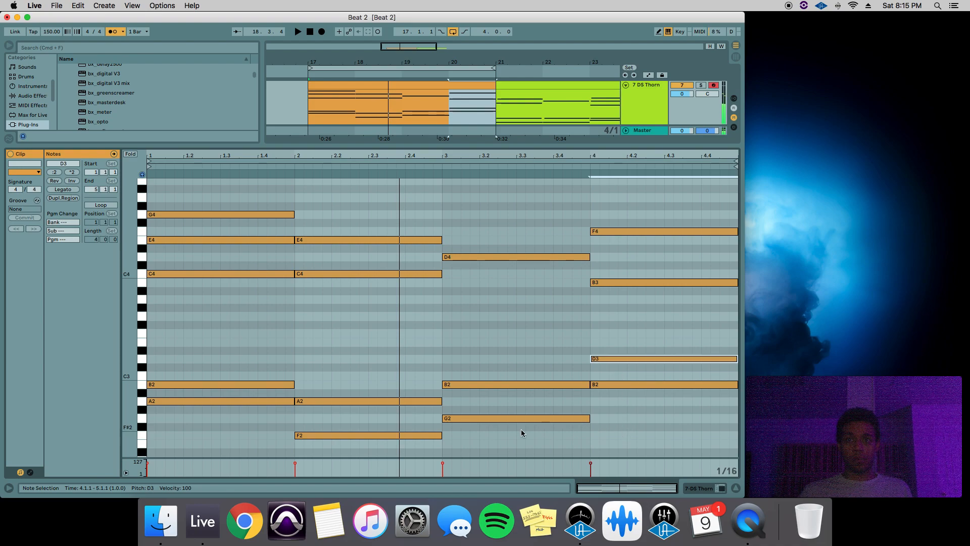
- Select all of the first chord's notes to audition its voicing
click(645, 423)
click(216, 425)
drag(217, 423, 247, 138)
click(303, 214)
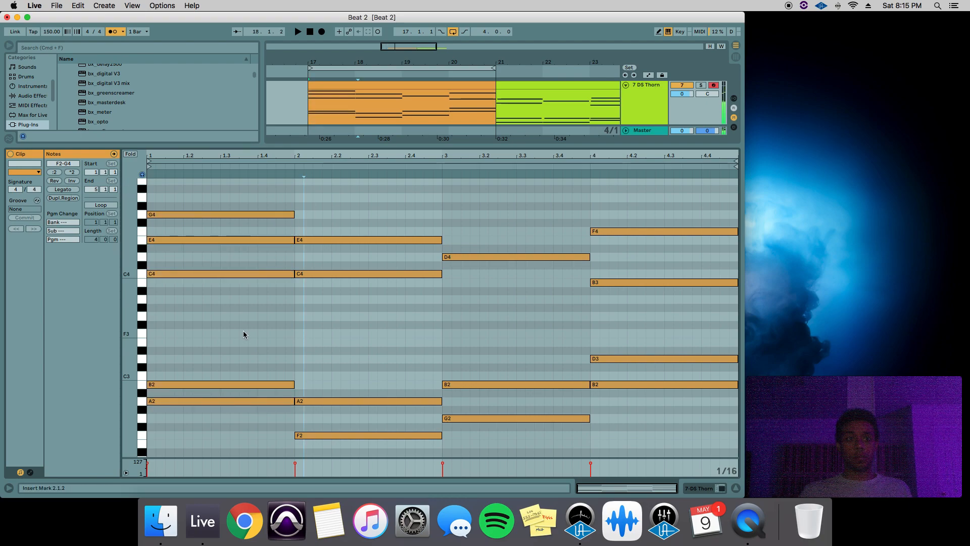
click(221, 383)
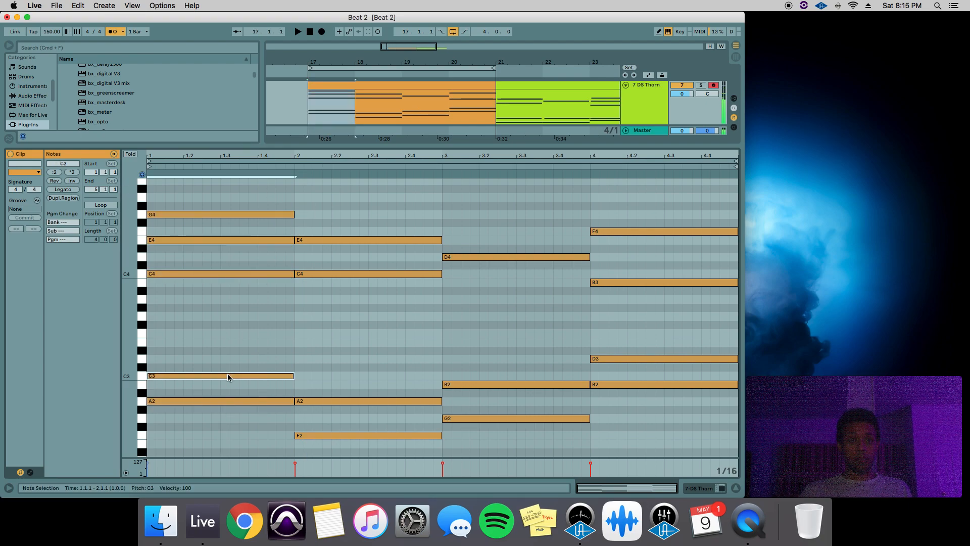
key(space)
click(182, 362)
key(space)
- Humanize the first chord by starting B2, C4, E4 and G4 progressively later and shortening its upper three notes
drag(169, 386, 171, 387)
click(173, 274)
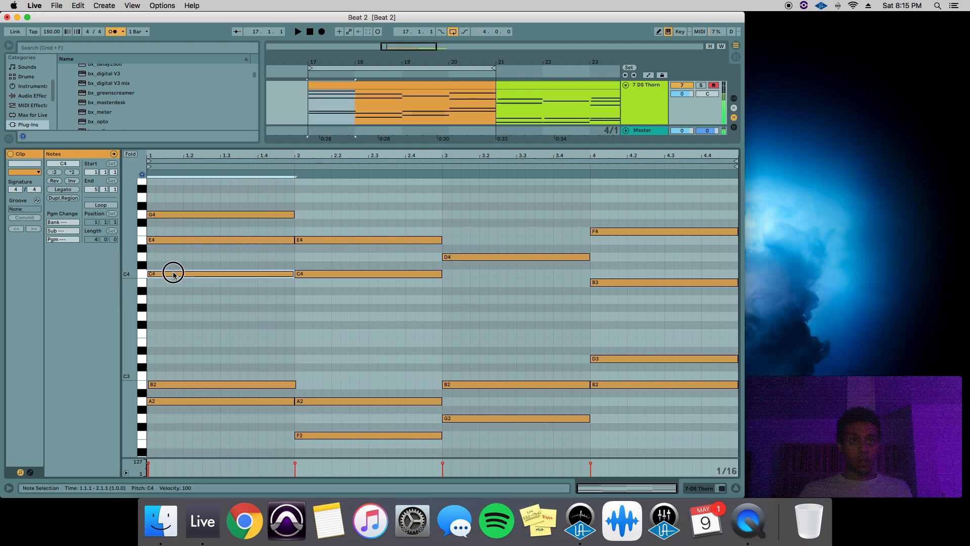
drag(246, 307, 288, 215)
drag(161, 278, 165, 278)
drag(164, 242, 178, 214)
click(173, 219)
- Shift the second chord's E4, C4 and A2 slightly late, leaving F2 on the beat
drag(320, 240, 325, 241)
drag(314, 275, 319, 275)
drag(323, 402, 327, 403)
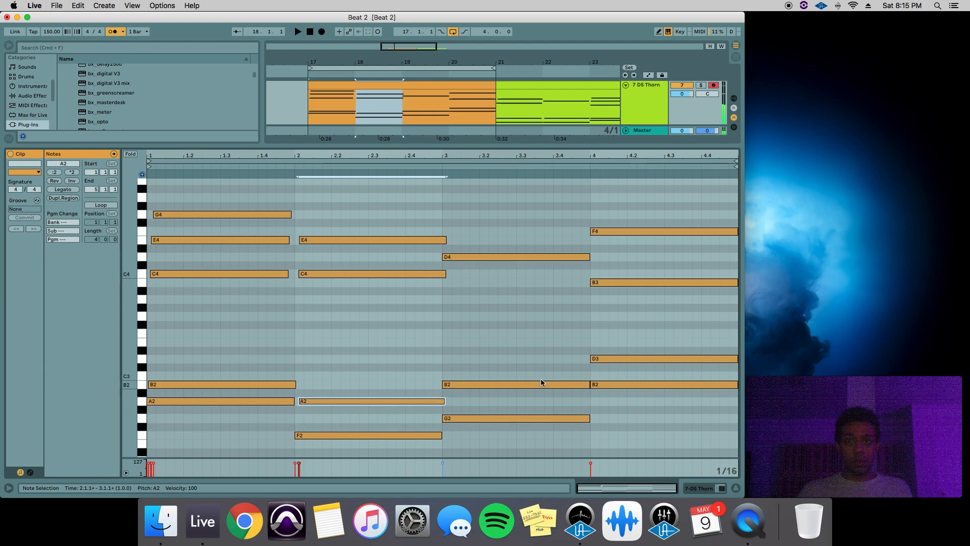
- Shorten the third chord's B2 and D4, and shift D4 slightly late
drag(551, 407, 581, 256)
click(530, 271)
drag(502, 255, 507, 256)
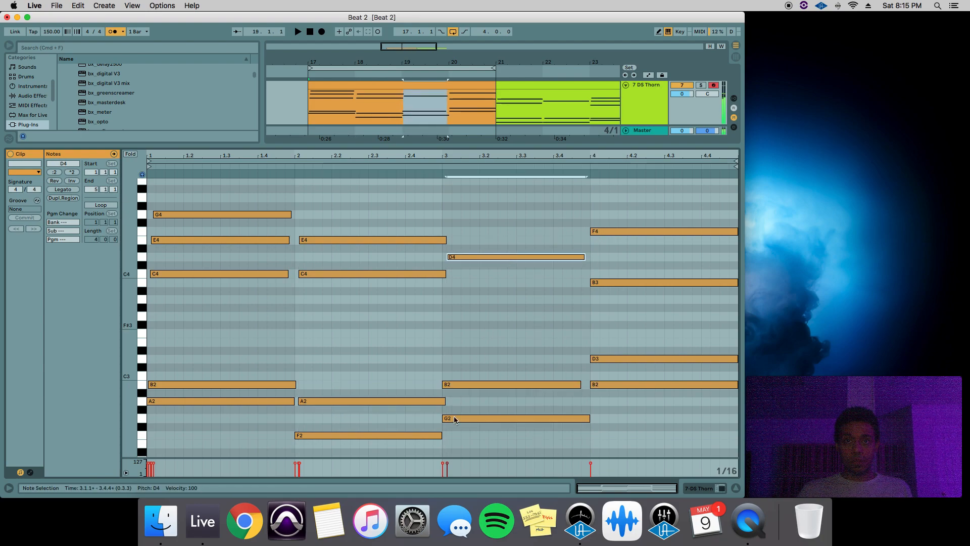
- Shift the third chord's B2 slightly late, then shorten the fourth chord's D3, B3 and F4 and start them slightly late
drag(454, 387, 455, 386)
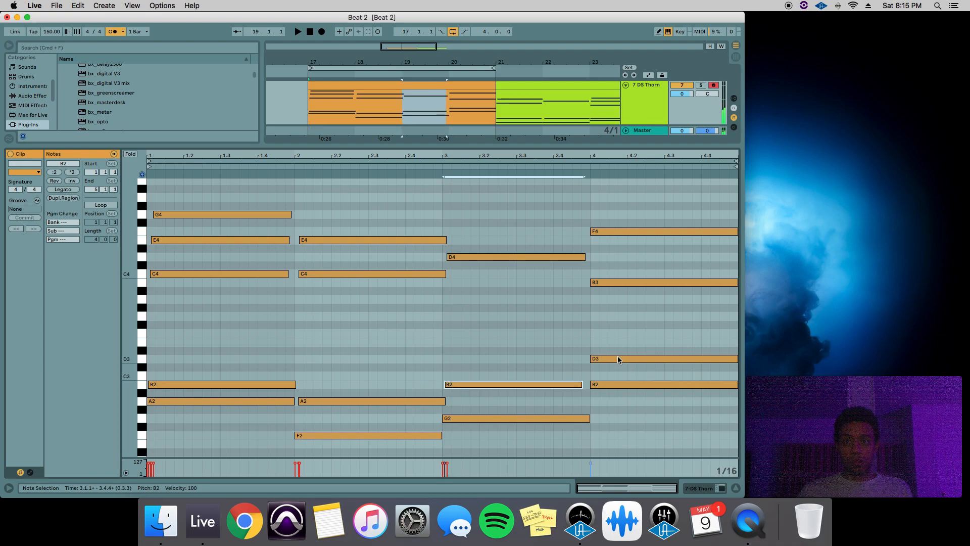
drag(690, 366, 699, 172)
drag(739, 231, 729, 231)
click(638, 249)
drag(623, 232, 633, 232)
drag(605, 282, 615, 283)
drag(600, 359, 607, 360)
- Play back the full four-chord progression to check the humanized timing
key(space)
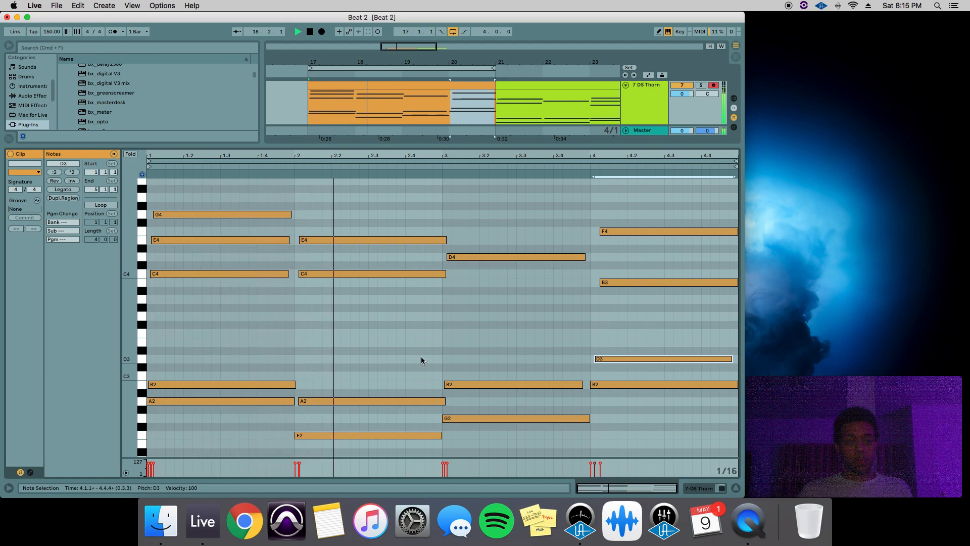
click(303, 334)
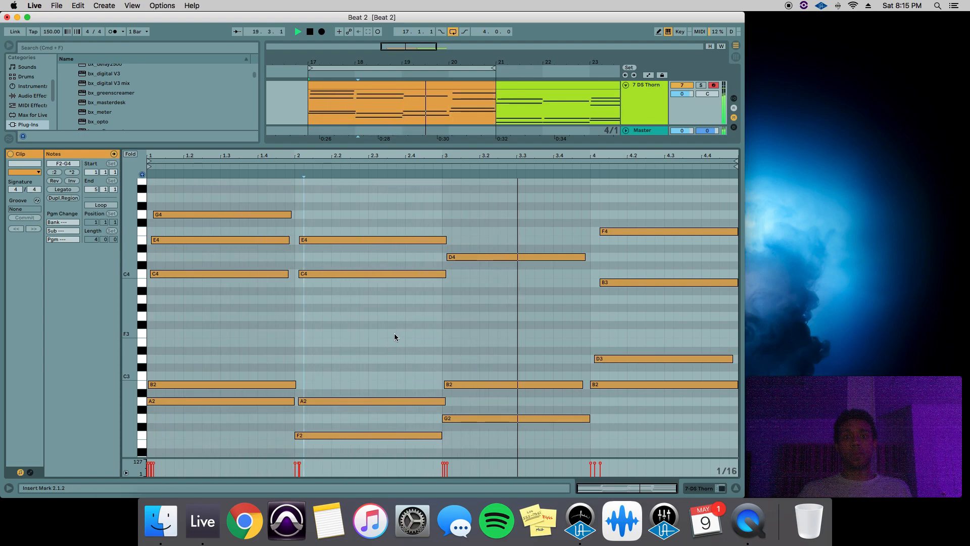
click(378, 331)
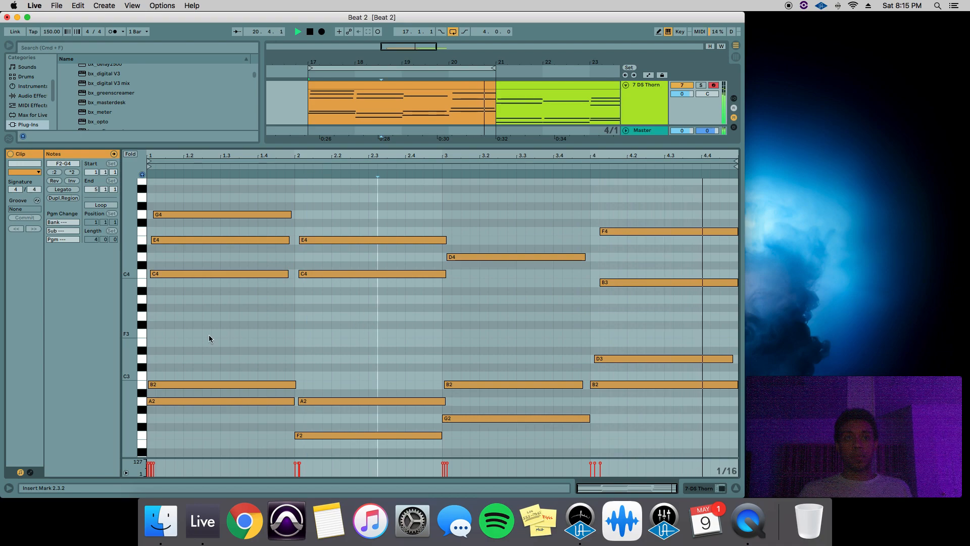
click(221, 360)
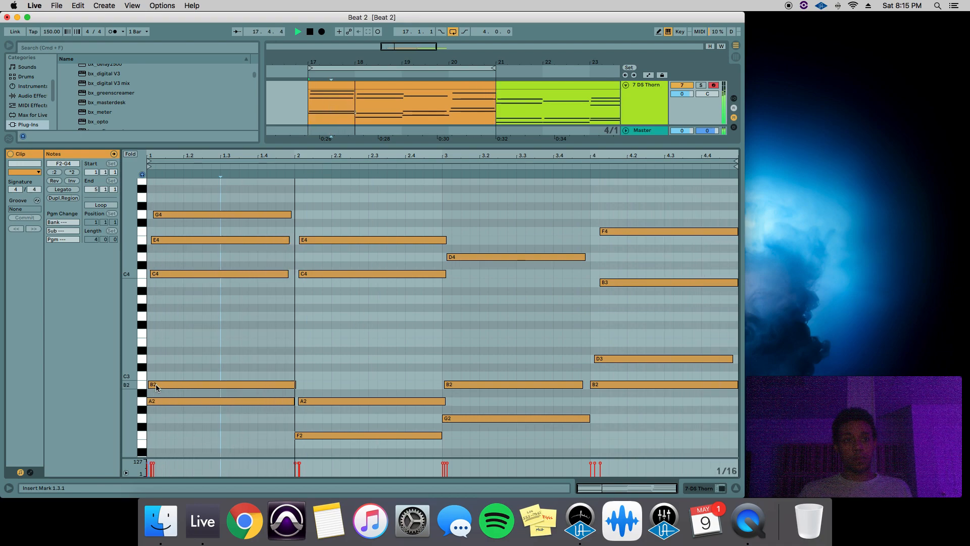
- Try the first chord without its B2 by deleting the note and playing the progression, and undo the deletion
drag(173, 385, 205, 382)
click(195, 378)
click(197, 383)
key(Delete)
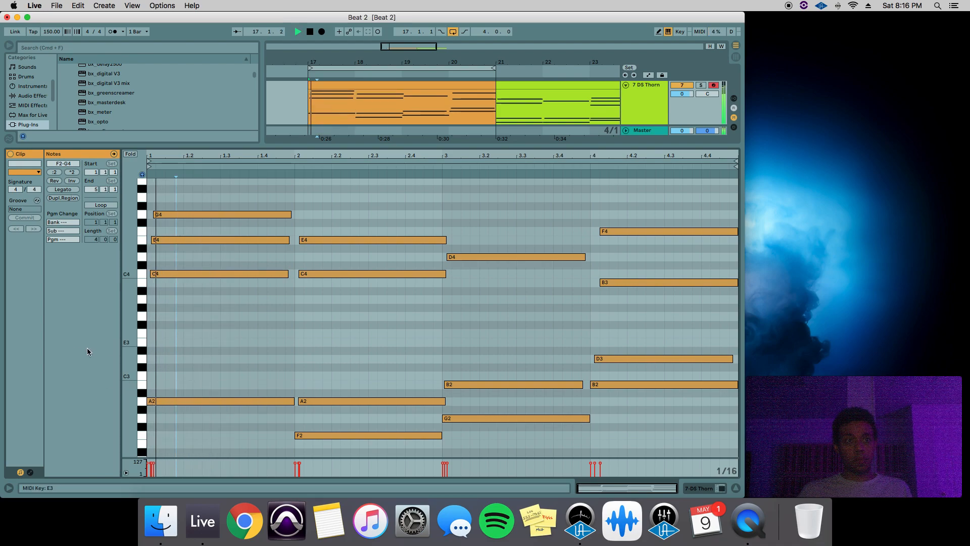
click(210, 323)
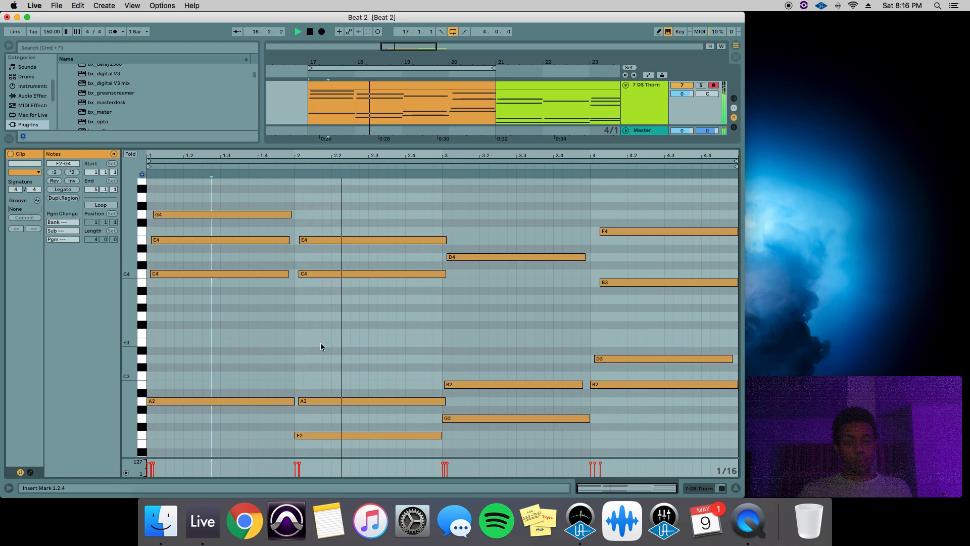
scroll(320, 342, down, 1)
key(space)
key(super+z)
- Raise the first chord's B2 an octave to B3, start it slightly late, and play back the progression
key(shift+Up)
click(200, 275)
drag(200, 275, 187, 273)
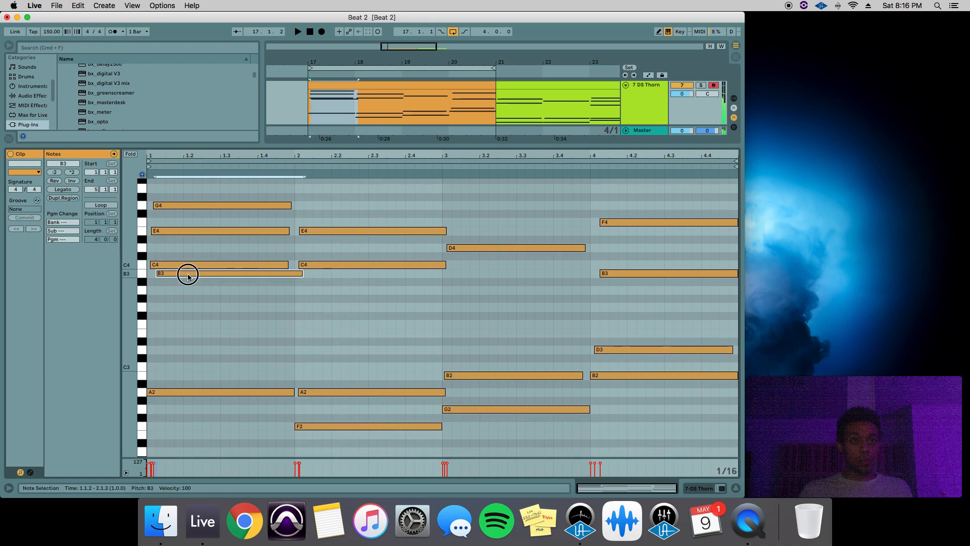
key(space)
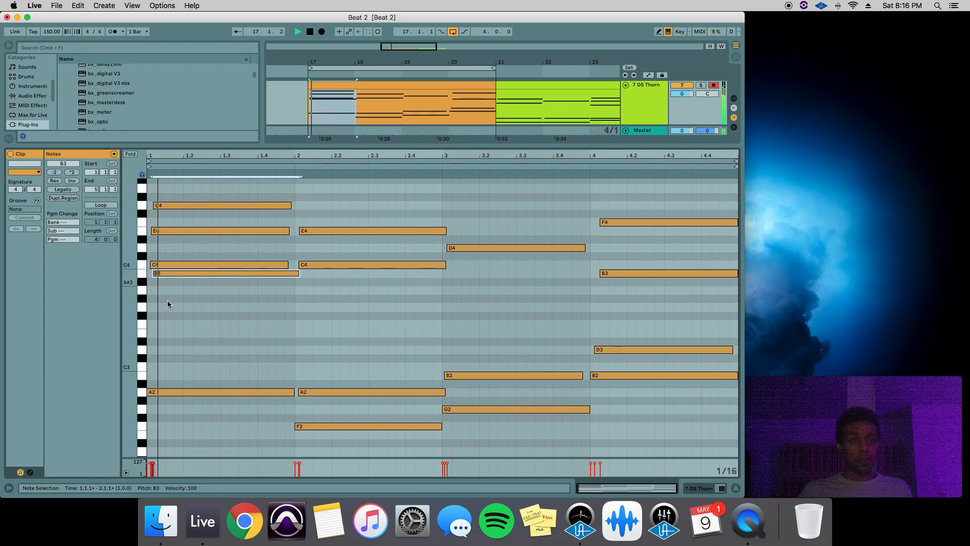
click(274, 320)
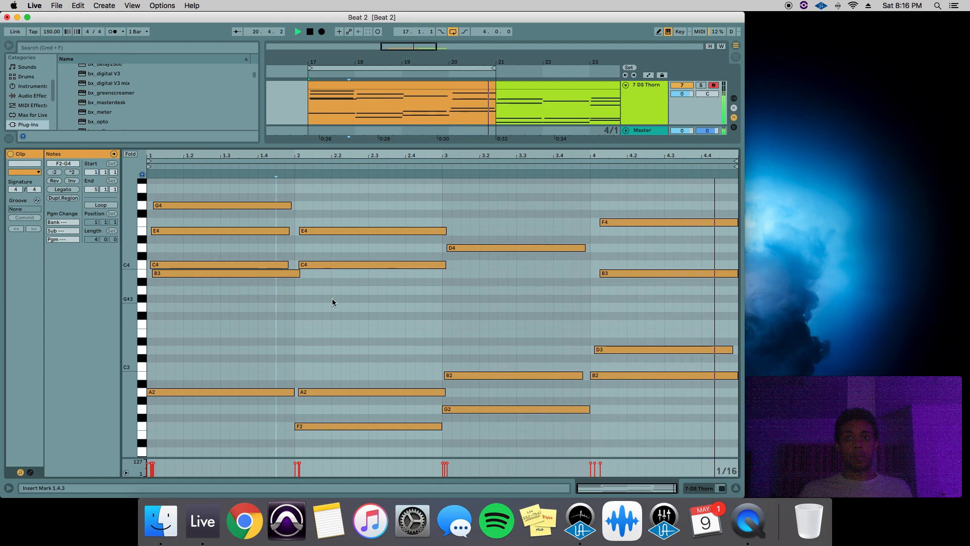
key(space)
- Transpose all notes of the progression down one octave
drag(178, 189, 505, 408)
key(super+a)
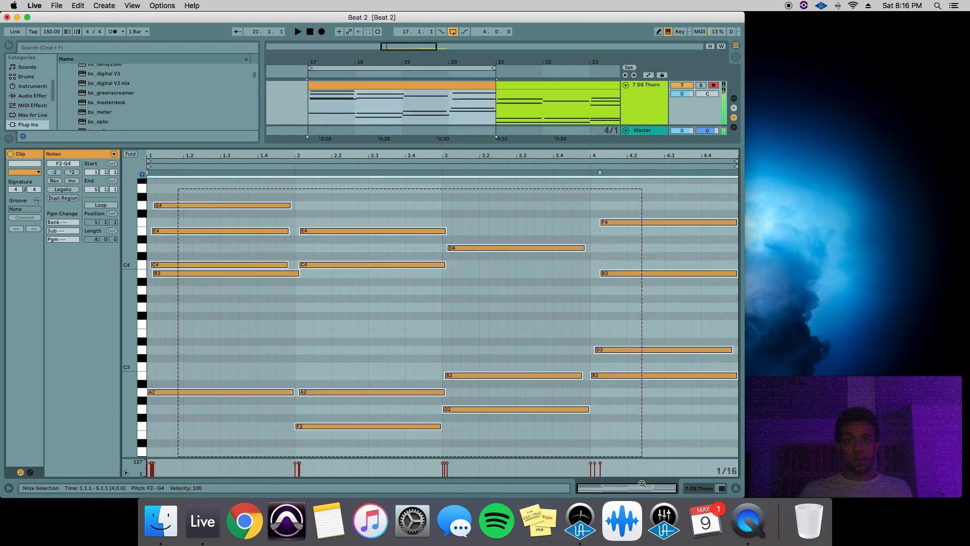
key(shift+Down)
click(408, 230)
click(439, 217)
scroll(202, 296, down, 1)
- Audition the first chord's B2 and play back the beginning of the lowered progression
click(176, 293)
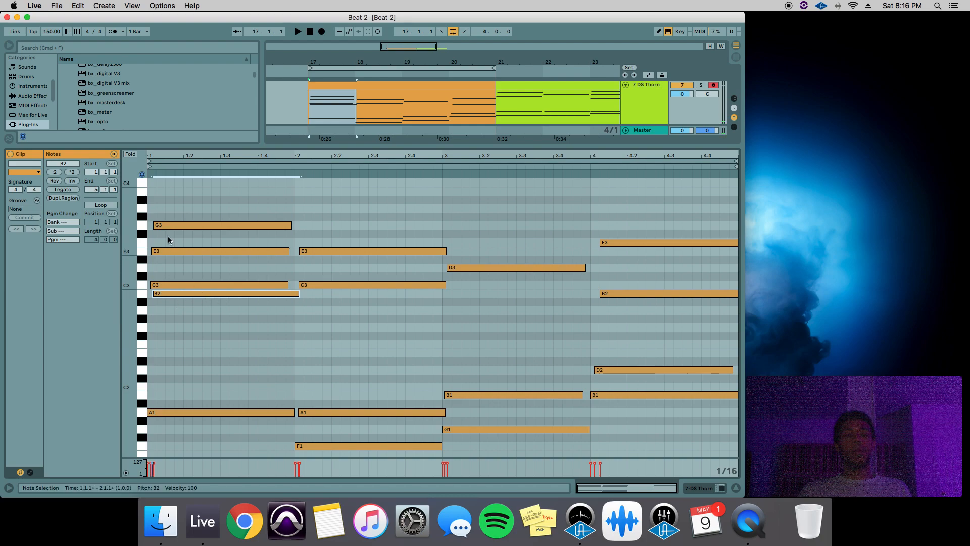
click(175, 208)
key(space)
click(331, 340)
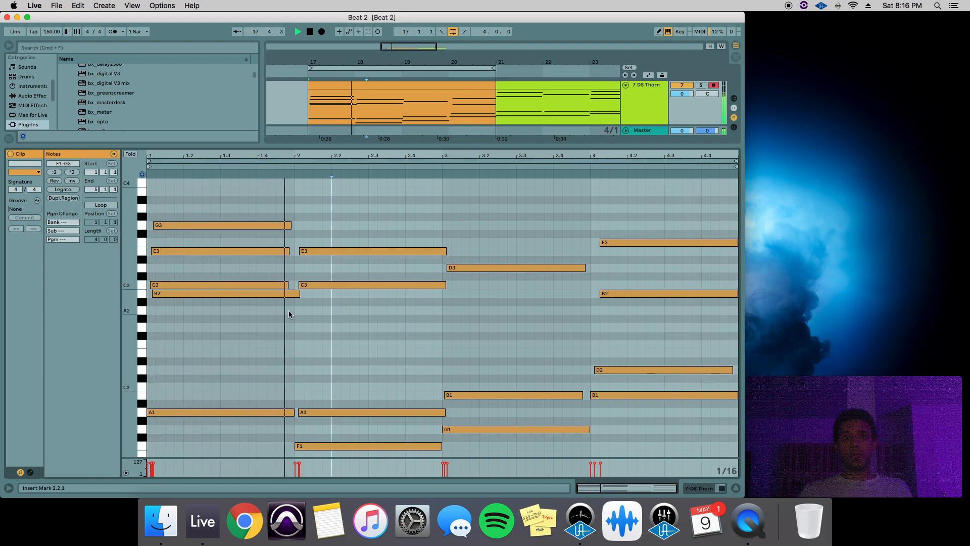
click(293, 330)
key(space)
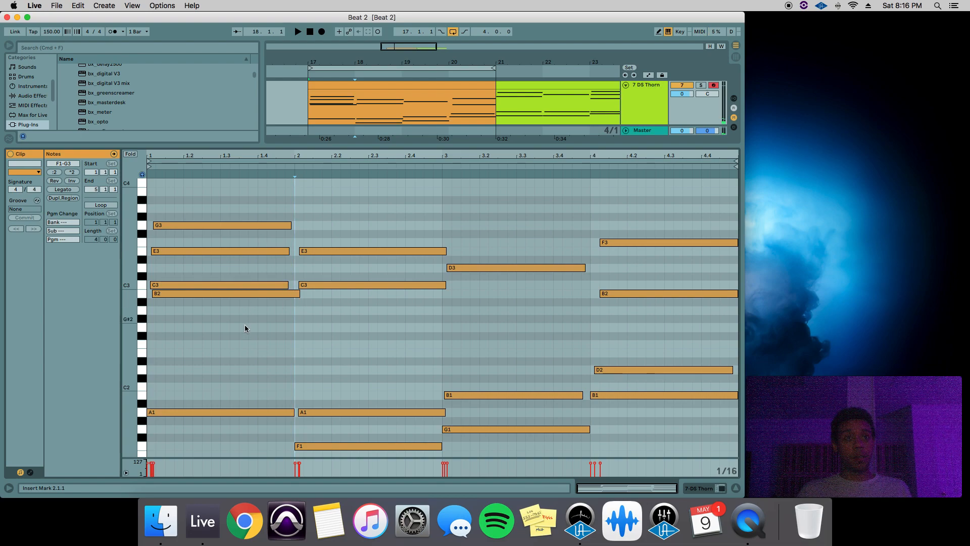
scroll(245, 327, down, 5)
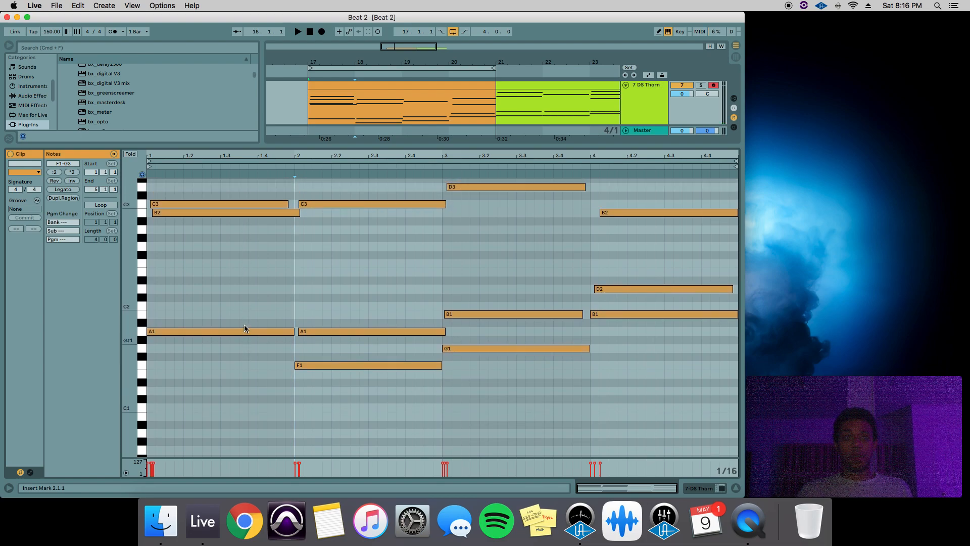
scroll(244, 324, up, 6)
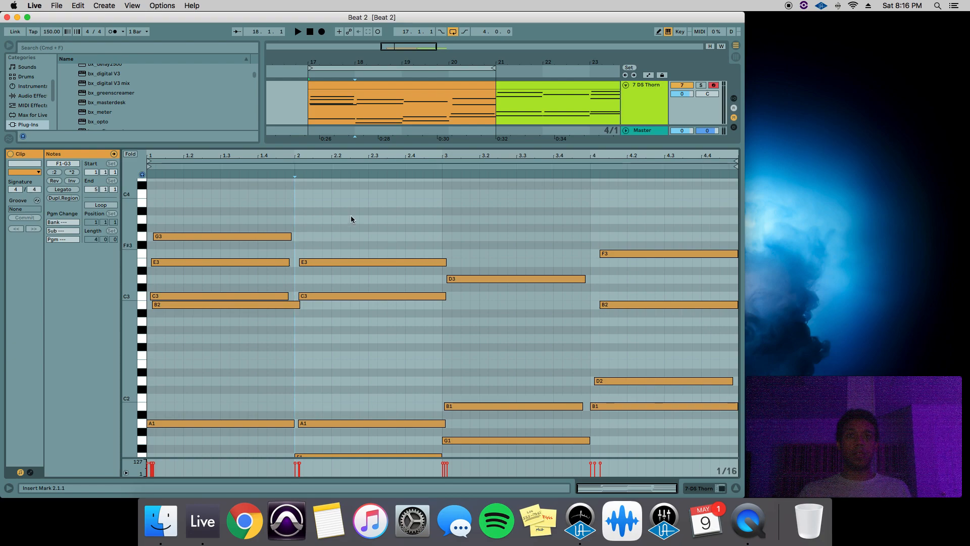
- Close the clip's note editor and show both progression clips in full in the arrangement
double_click(401, 145)
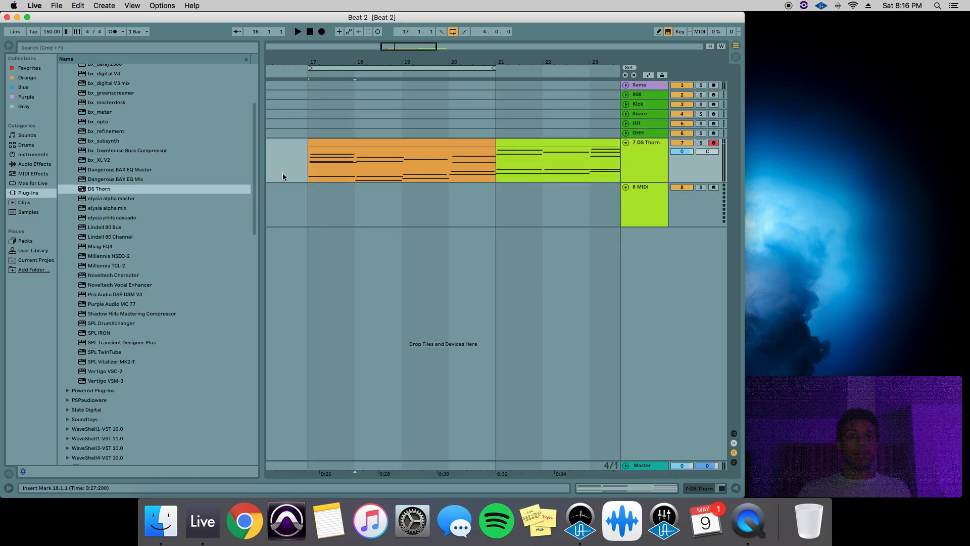
click(314, 171)
drag(371, 57, 371, 52)
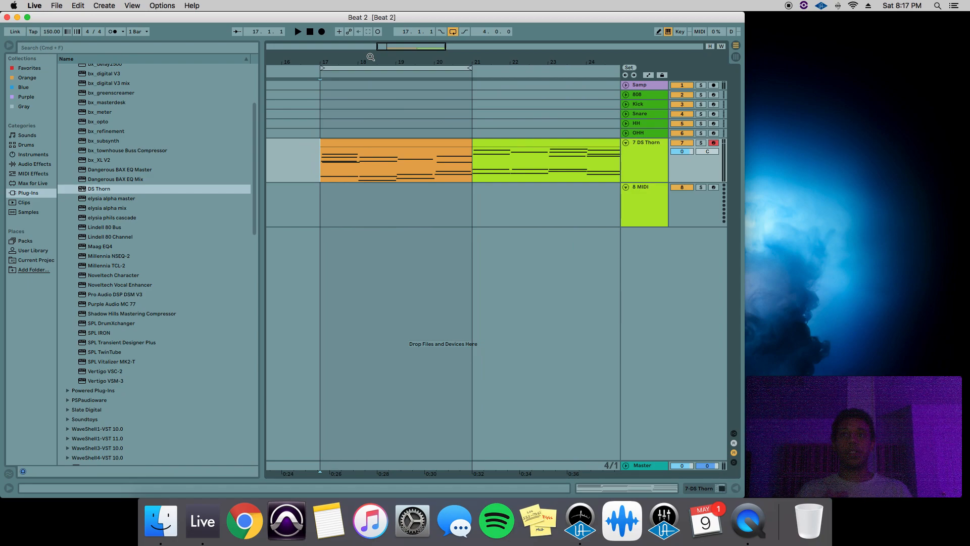
drag(371, 56, 371, 60)
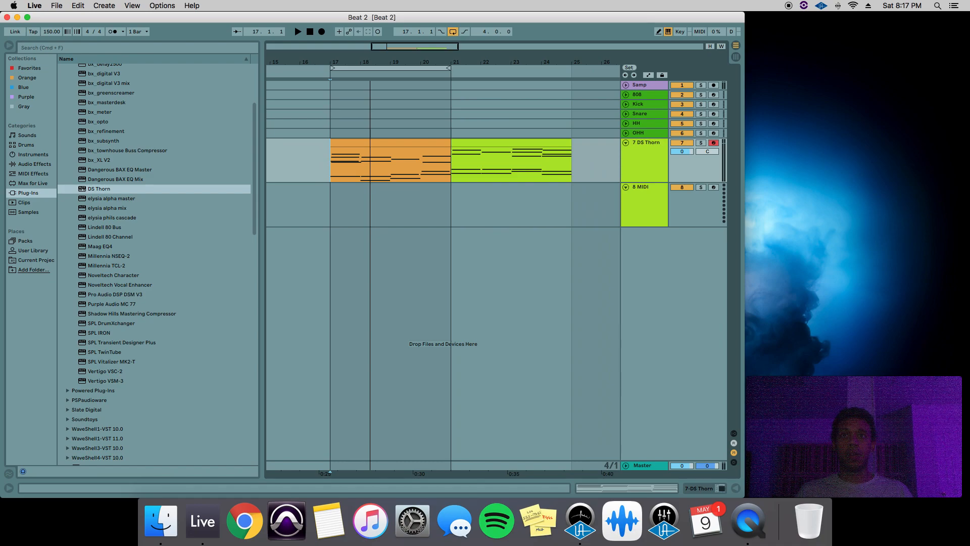
click(344, 117)
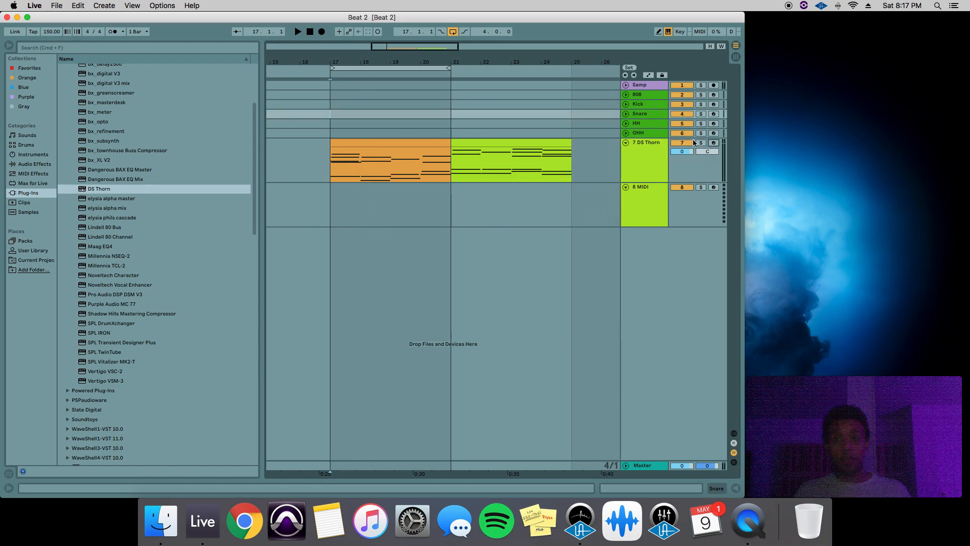